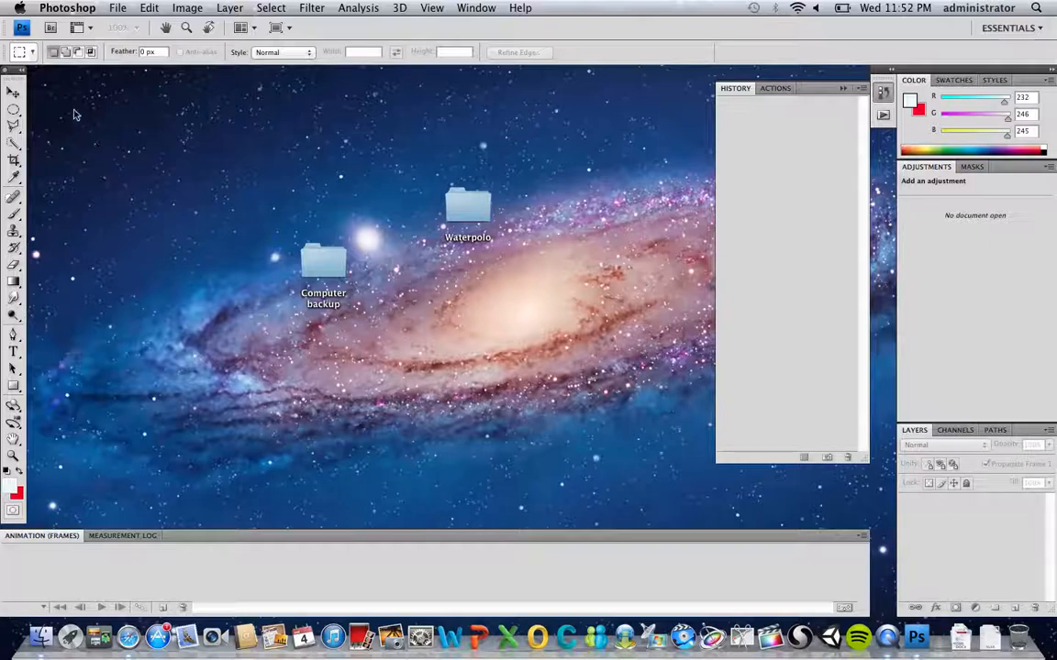
- Create a 6 × 6 inch, 72 pixels/inch RGB document with transparent background, then reposition and enlarge its window around the canvas
{"action": "left_click", "coordinate": [117, 7]}
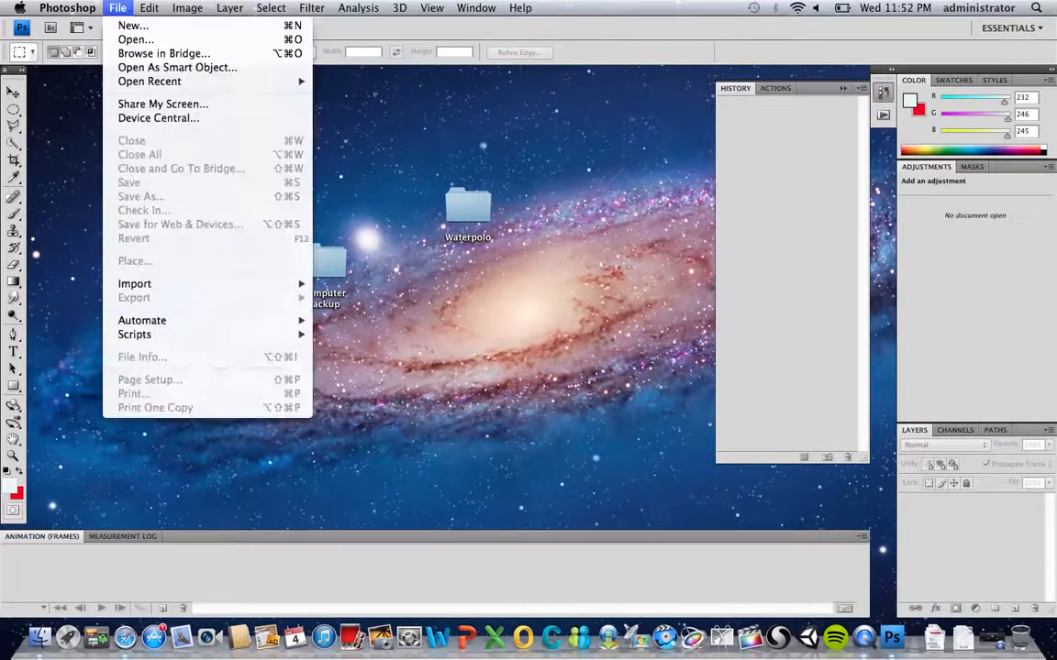
{"action": "left_click", "coordinate": [129, 27]}
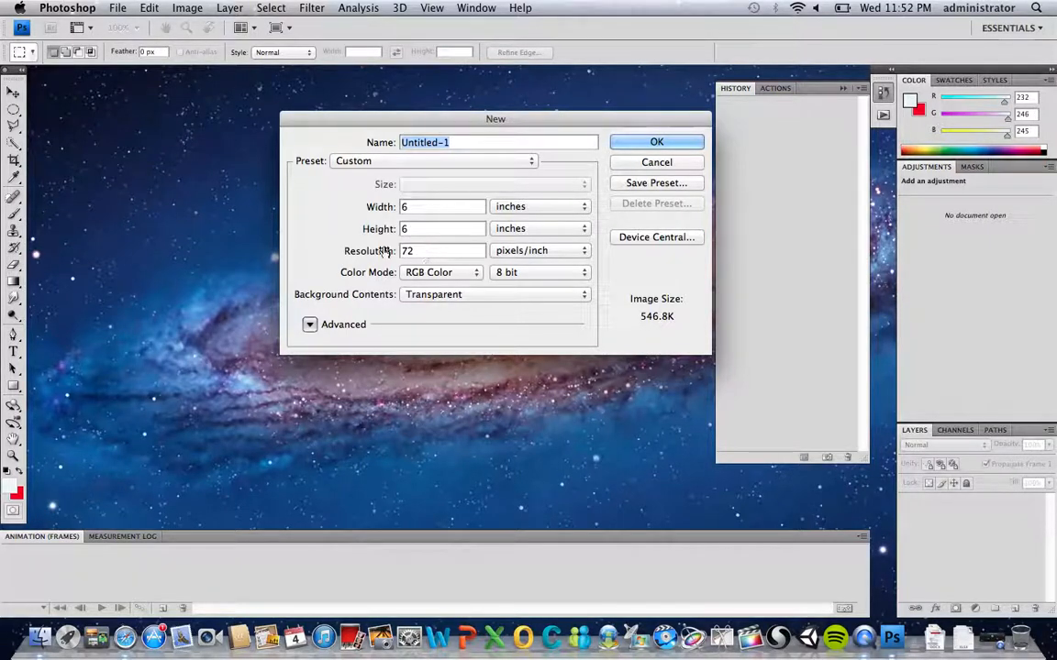
{"action": "left_click", "coordinate": [653, 141]}
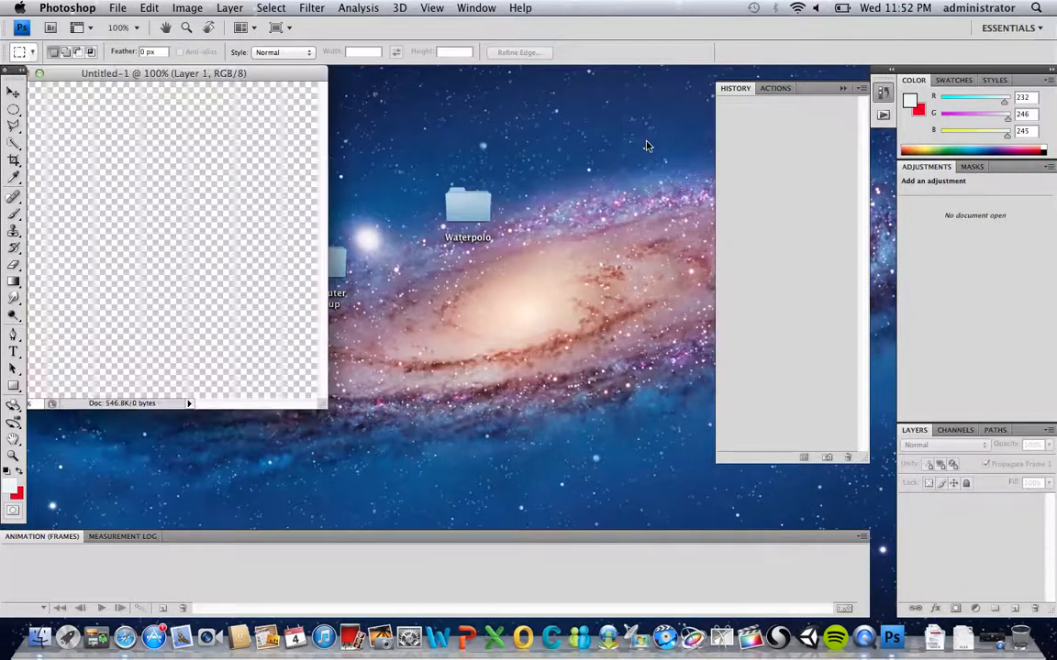
{"action": "left_click_drag", "start_coordinate": [138, 70], "coordinate": [175, 73]}
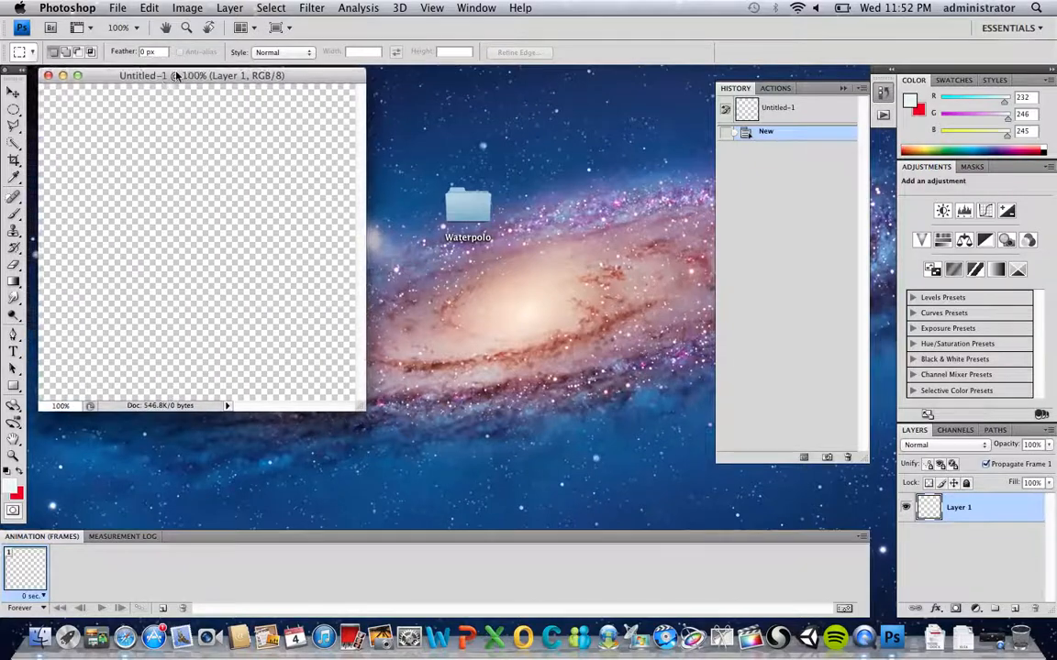
{"action": "left_click_drag", "start_coordinate": [362, 412], "coordinate": [505, 496]}
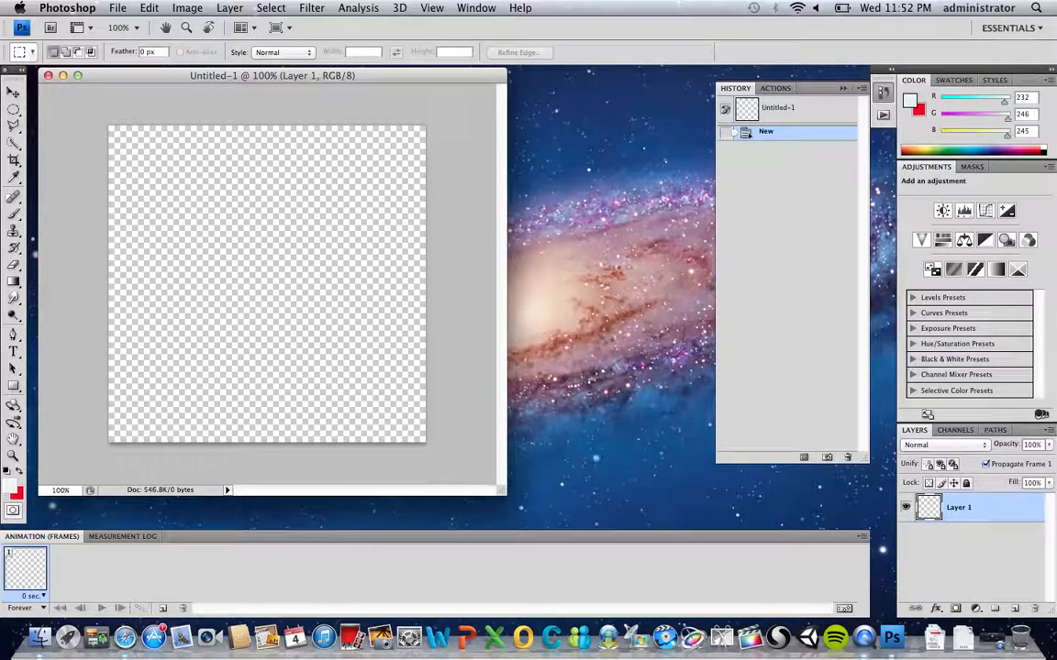
- Fill the canvas with a vertical linear gradient from turquoise (RGB 57, 221, 211) at the top to light yellow at the bottom
{"action": "left_click", "coordinate": [10, 487]}
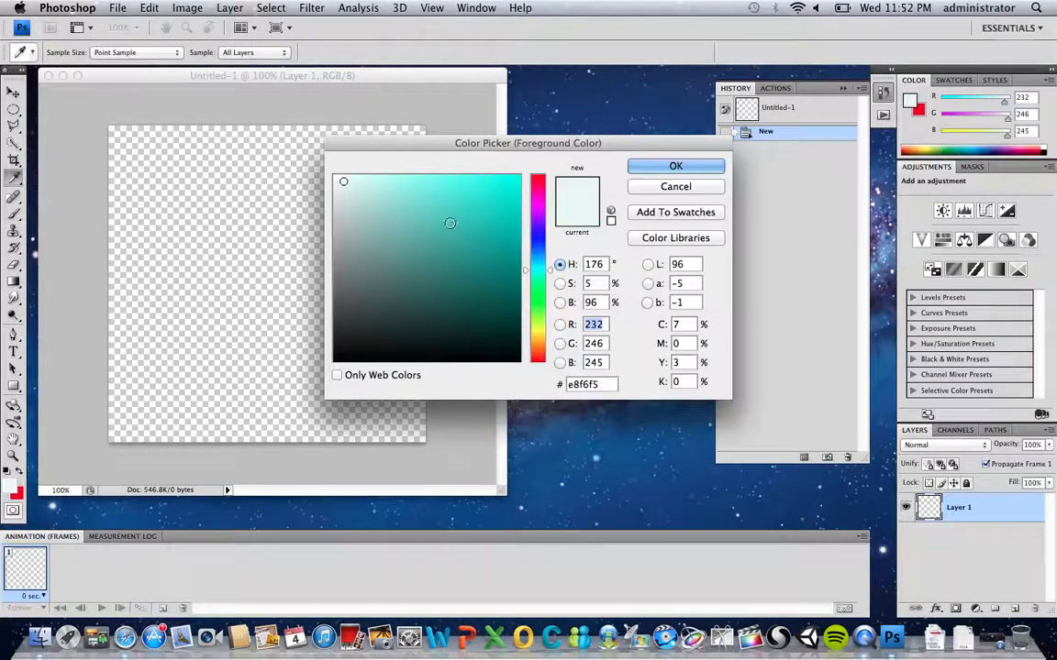
{"action": "left_click", "coordinate": [471, 199]}
{"action": "left_click", "coordinate": [646, 166]}
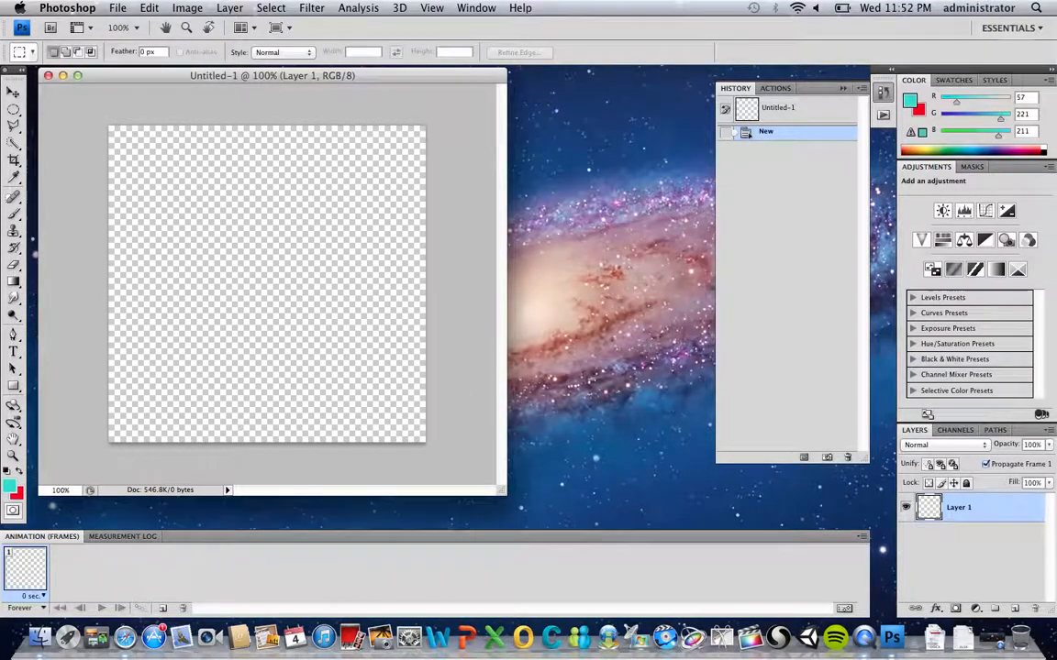
{"action": "left_click", "coordinate": [19, 496]}
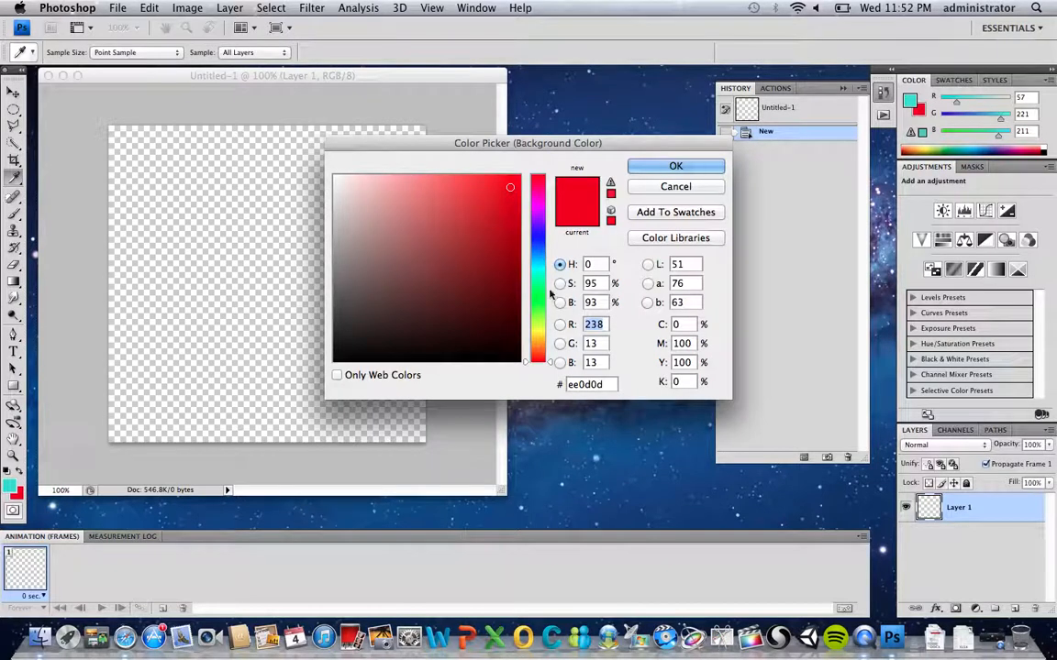
{"action": "left_click_drag", "start_coordinate": [535, 315], "coordinate": [533, 332]}
{"action": "left_click_drag", "start_coordinate": [479, 172], "coordinate": [453, 186]}
{"action": "left_click", "coordinate": [653, 166]}
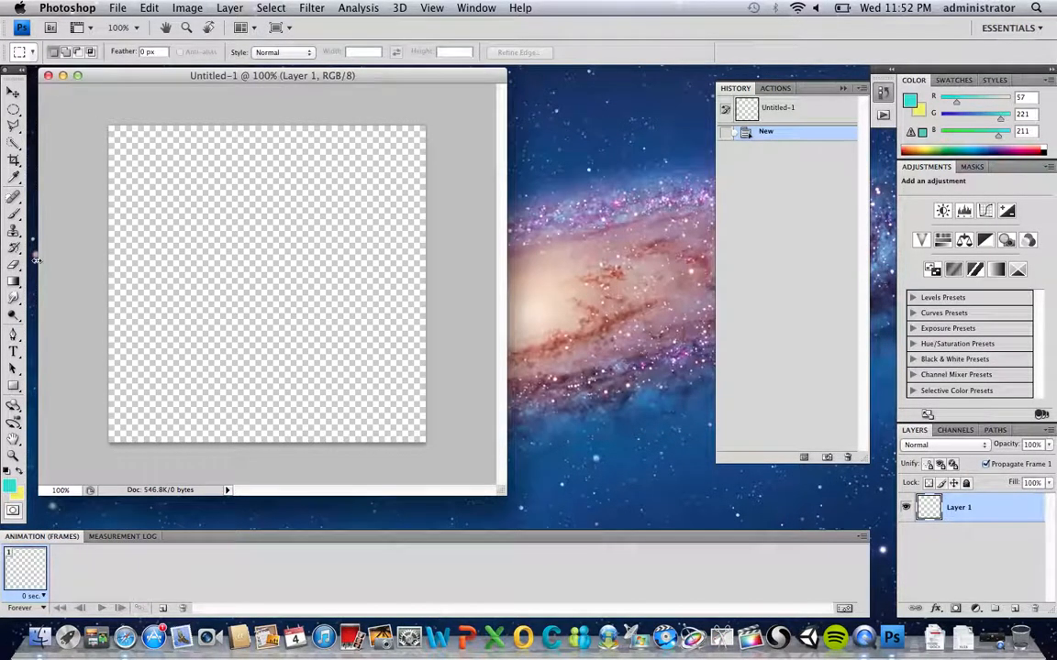
{"action": "left_click", "coordinate": [14, 280]}
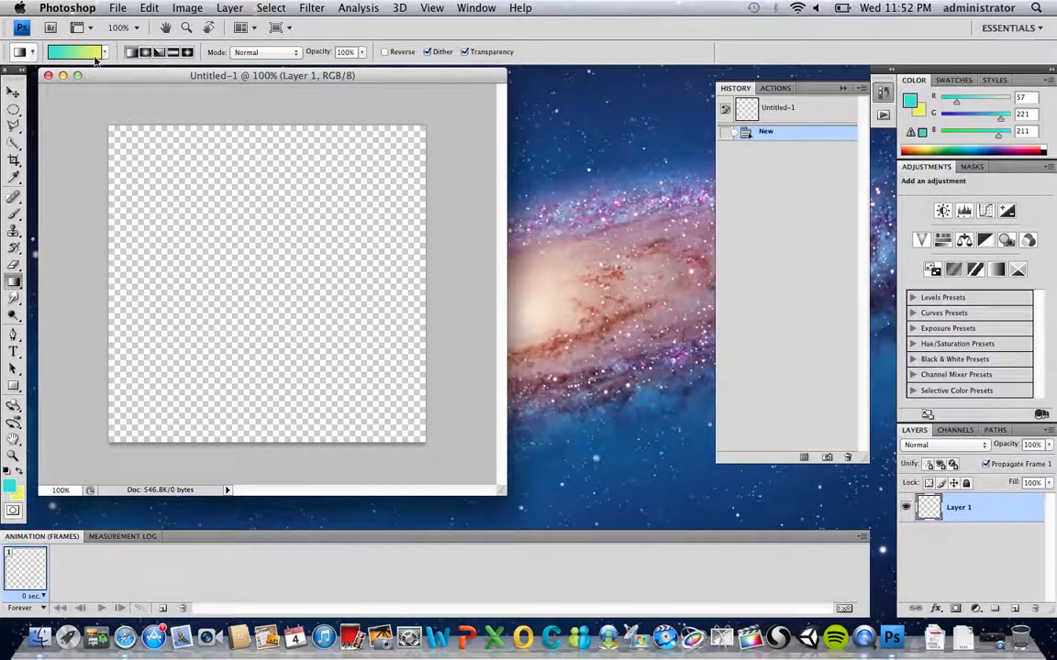
{"action": "left_click_drag", "start_coordinate": [221, 172], "coordinate": [223, 332]}
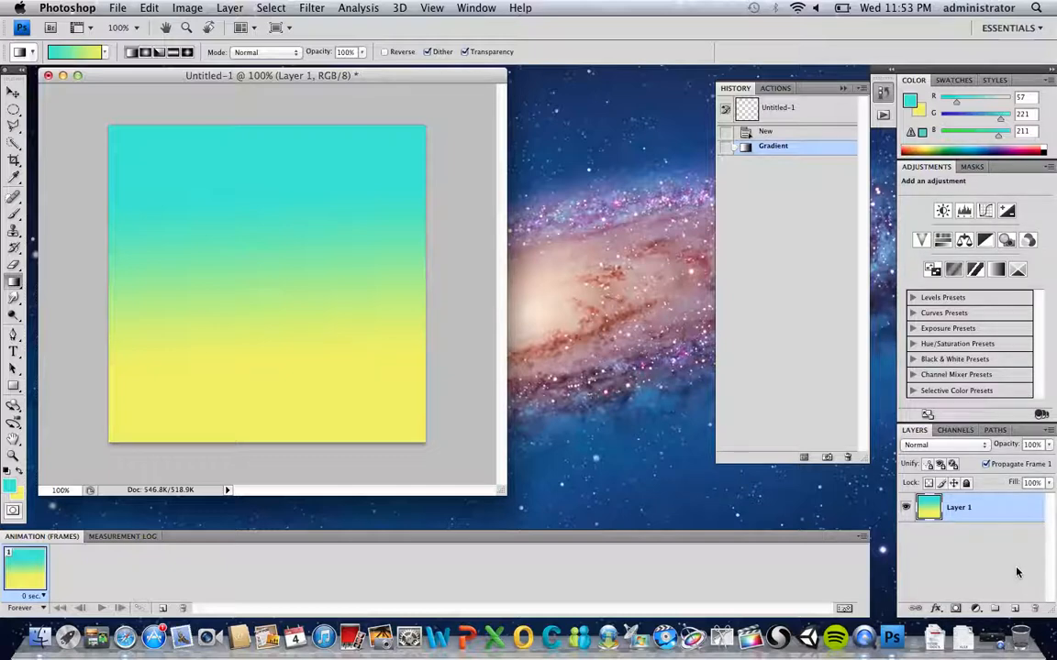
- Add a new layer and outline a slanted four-sided right face with the Polygonal Lasso, just right of the canvas centre
{"action": "key", "text": "alt+shift+super+n"}
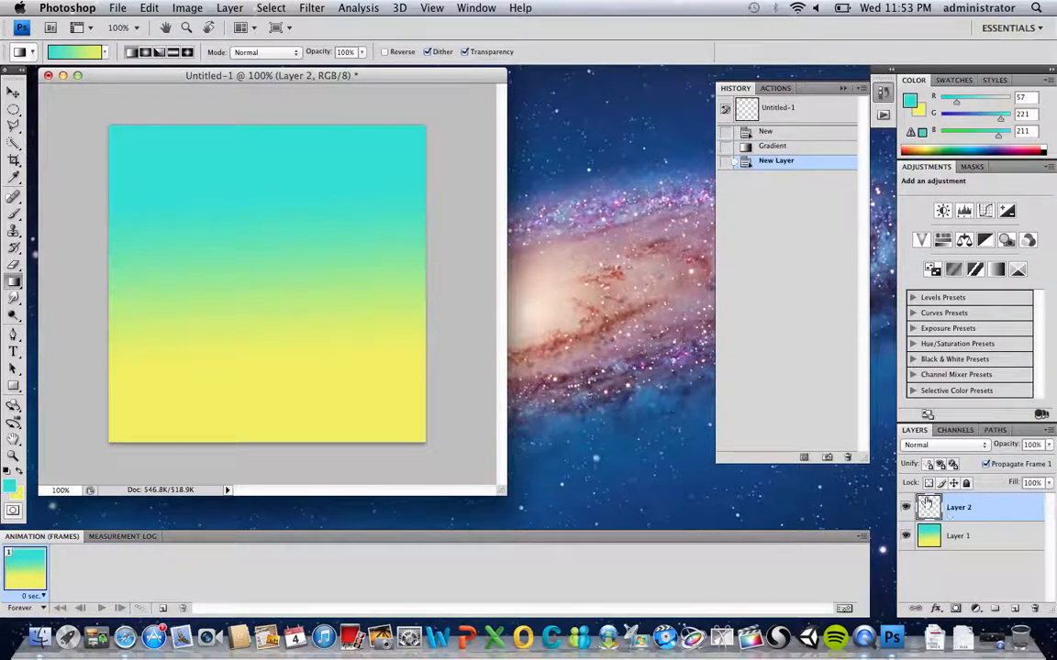
{"action": "left_click", "coordinate": [18, 129]}
{"action": "mouse_move", "coordinate": [18, 128]}
{"action": "left_mouse_down"}
{"action": "mouse_move", "coordinate": [69, 130]}
{"action": "mouse_move", "coordinate": [79, 144]}
{"action": "mouse_move", "coordinate": [63, 120]}
{"action": "mouse_move", "coordinate": [75, 146]}
{"action": "mouse_move", "coordinate": [59, 130]}
{"action": "mouse_move", "coordinate": [84, 149]}
{"action": "mouse_move", "coordinate": [80, 138]}
{"action": "left_mouse_up"}
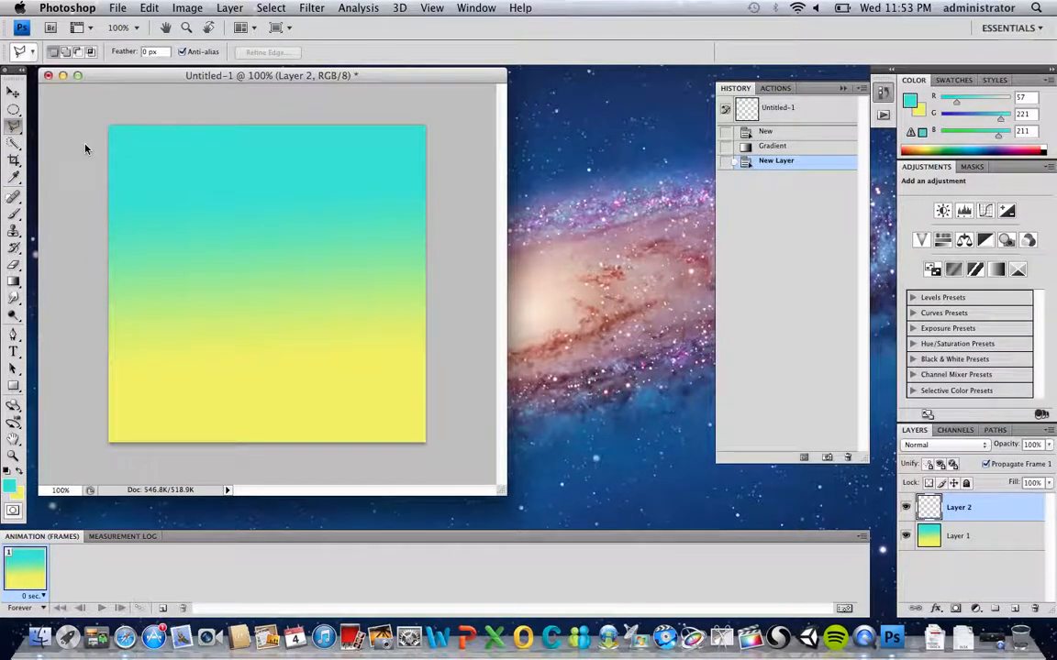
{"action": "left_click", "coordinate": [256, 329]}
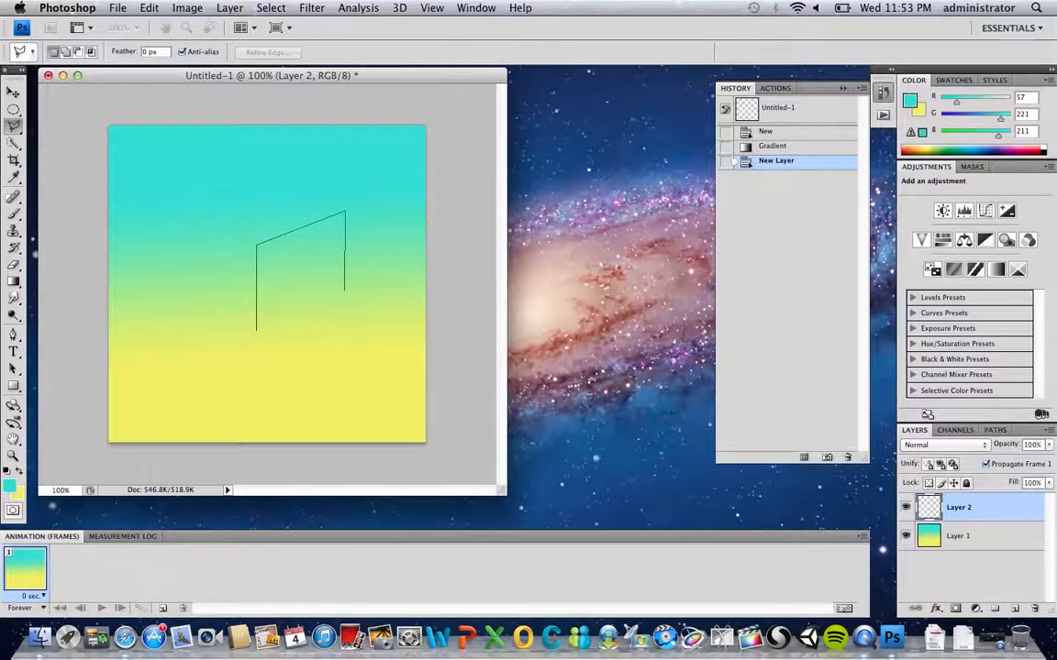
{"action": "left_click", "coordinate": [345, 295]}
{"action": "left_click", "coordinate": [257, 330]}
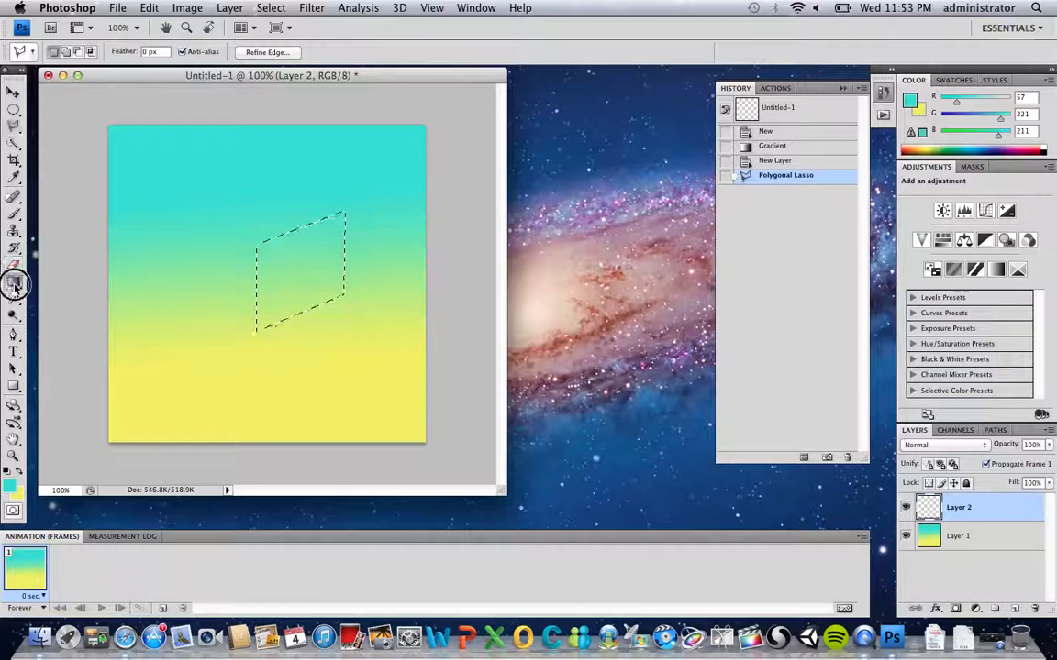
- Fill the selected right face with dark teal #2c6562 using the Paint Bucket
{"action": "left_click_drag", "start_coordinate": [14, 282], "coordinate": [45, 294]}
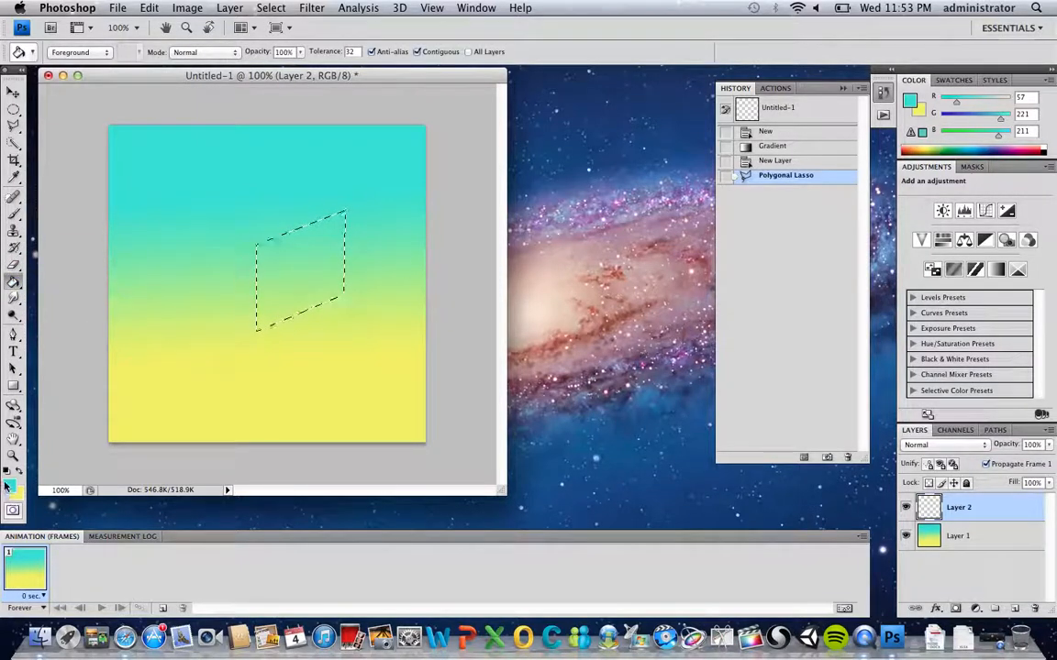
{"action": "left_click", "coordinate": [10, 485]}
{"action": "left_click", "coordinate": [439, 290]}
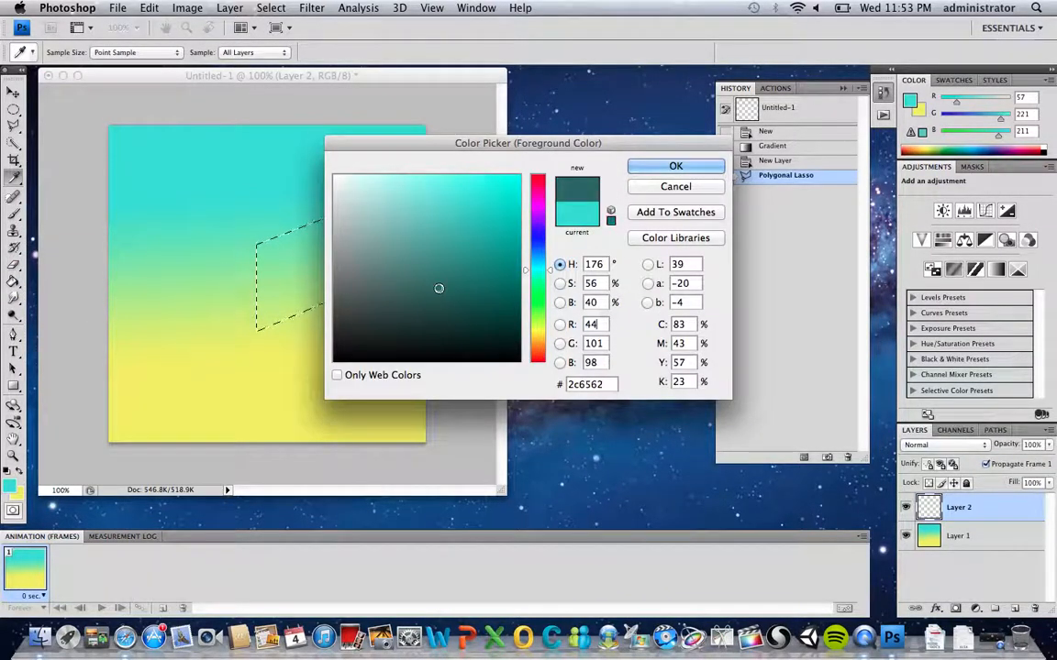
{"action": "left_click", "coordinate": [659, 170]}
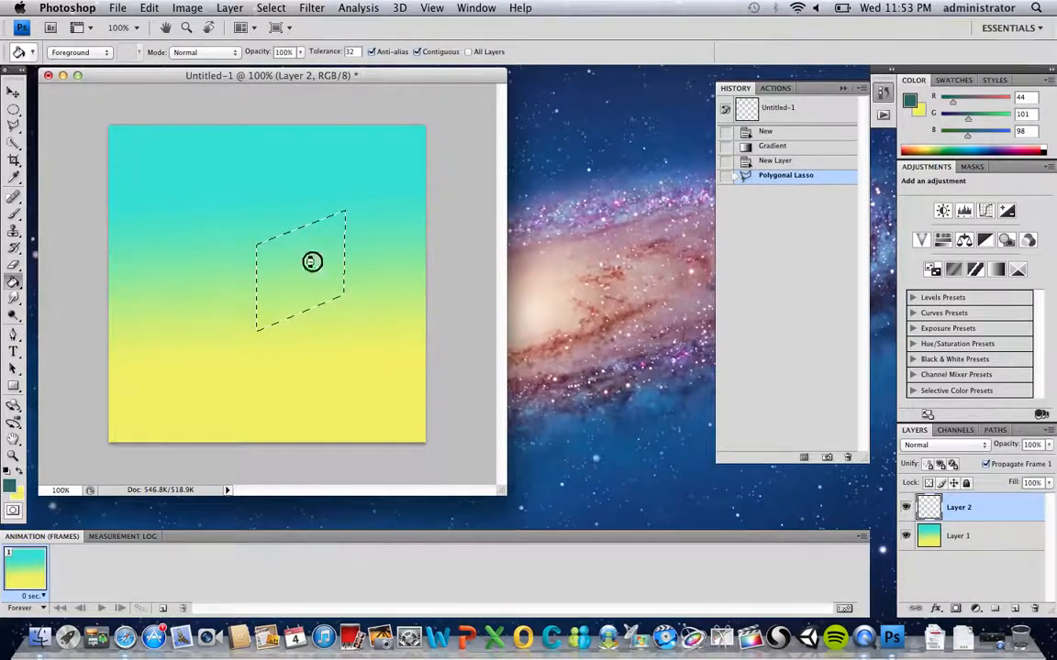
{"action": "left_click", "coordinate": [311, 252]}
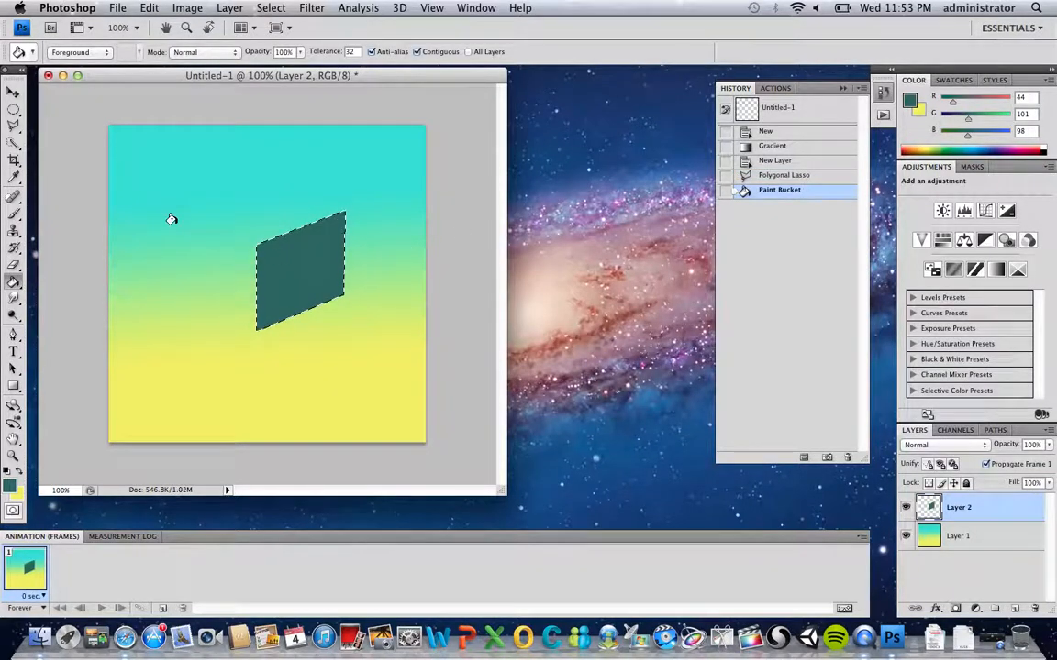
- Clear the selection and outline an adjoining left face with the Polygonal Lasso, sharing the teal face's left vertical edge
{"action": "left_click", "coordinate": [13, 126]}
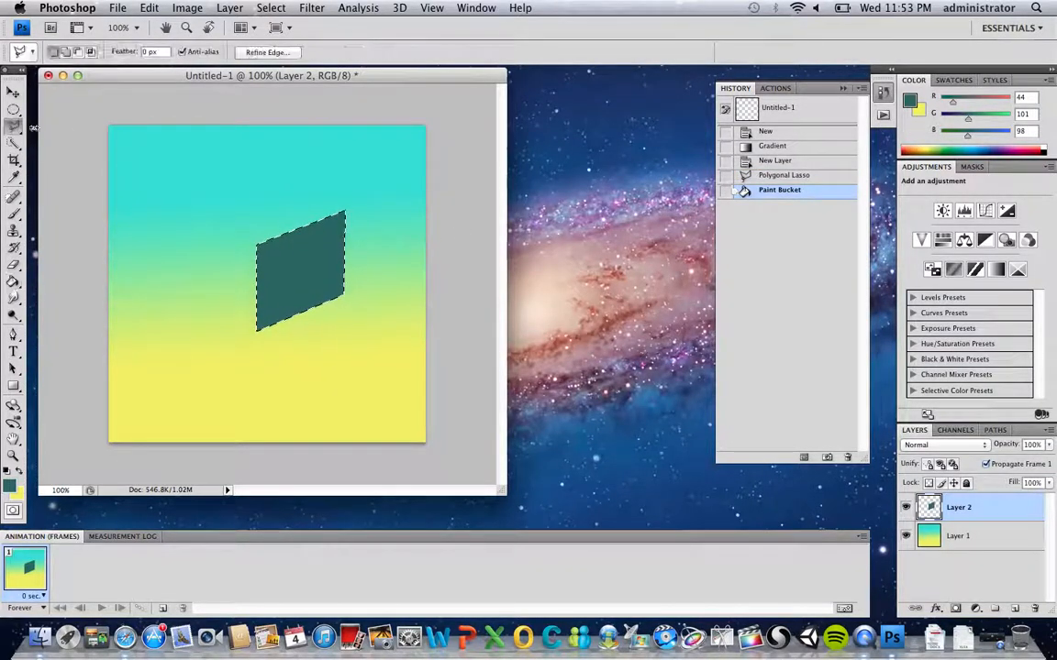
{"action": "key", "text": "super+d"}
{"action": "left_click", "coordinate": [257, 245]}
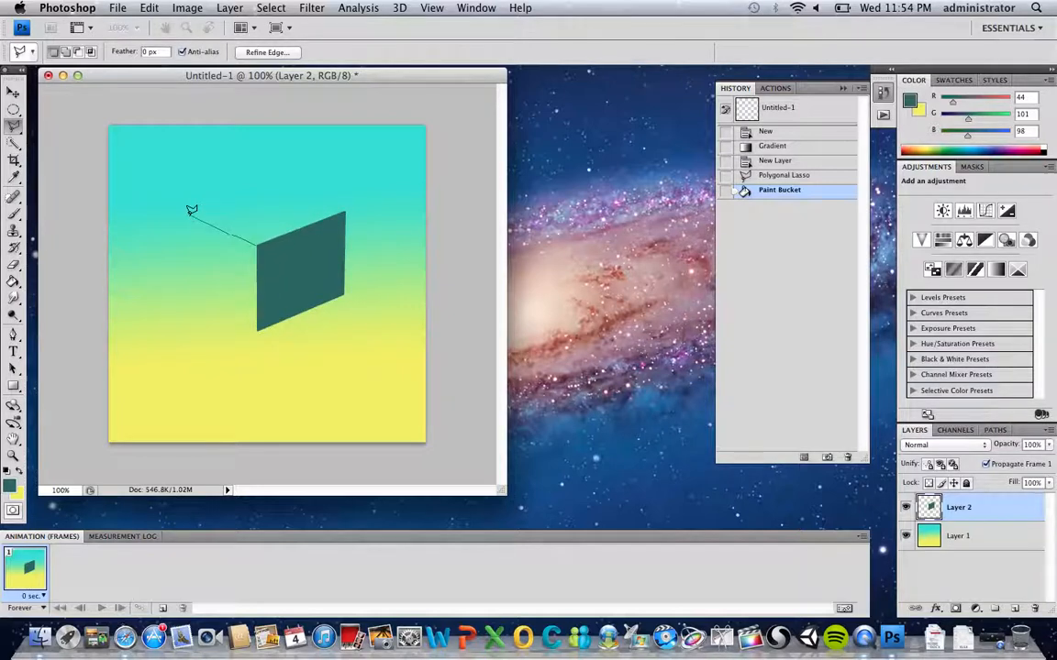
{"action": "left_click", "coordinate": [187, 211]}
{"action": "left_click", "coordinate": [190, 300]}
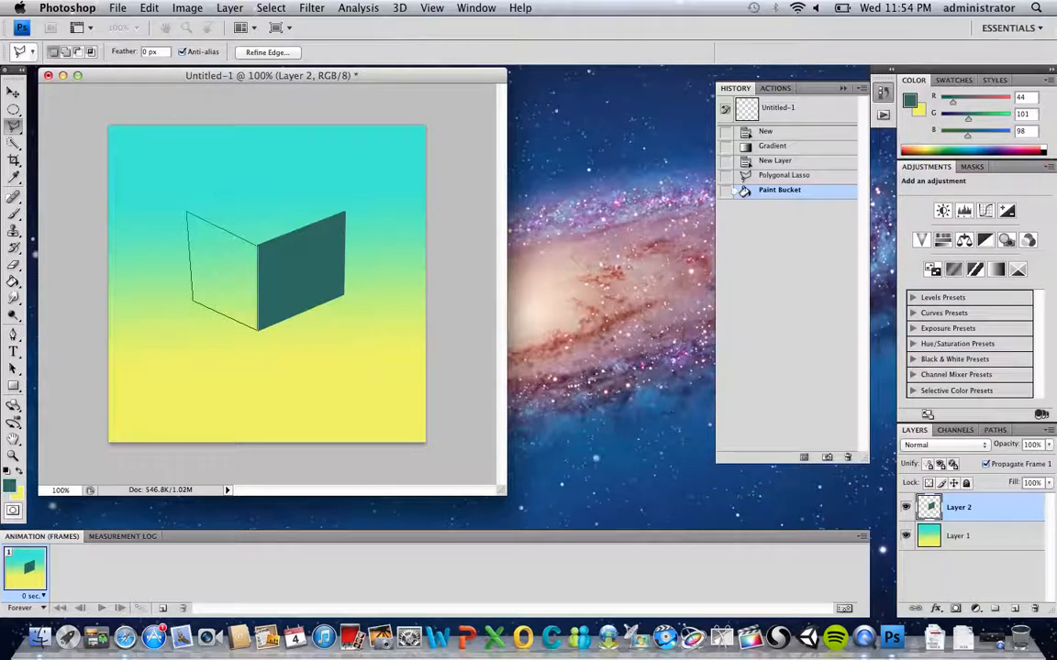
{"action": "left_click", "coordinate": [186, 212]}
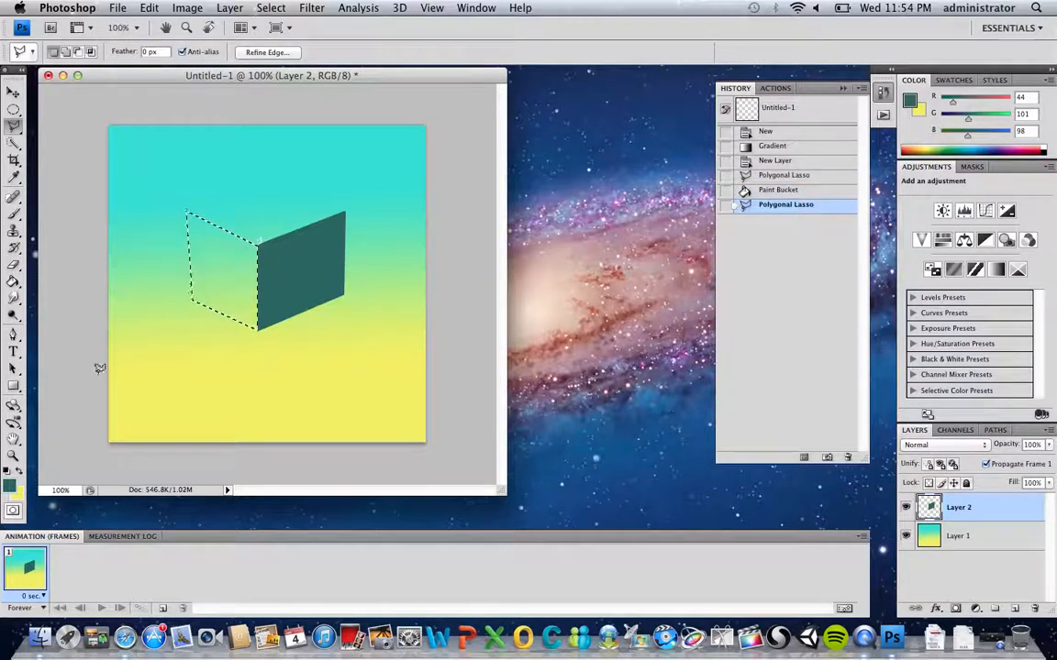
- Fill the selected left face with near-black teal #0b1817 and deselect it
{"action": "left_click", "coordinate": [10, 485]}
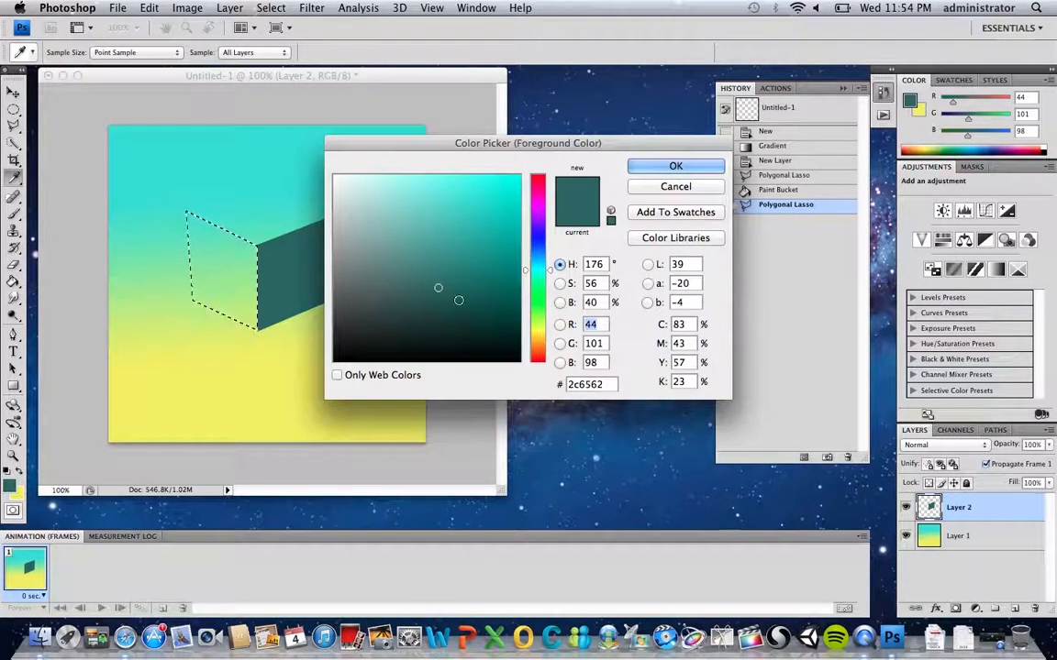
{"action": "mouse_move", "coordinate": [440, 290]}
{"action": "left_mouse_down"}
{"action": "mouse_move", "coordinate": [449, 290]}
{"action": "mouse_move", "coordinate": [437, 344]}
{"action": "left_mouse_up"}
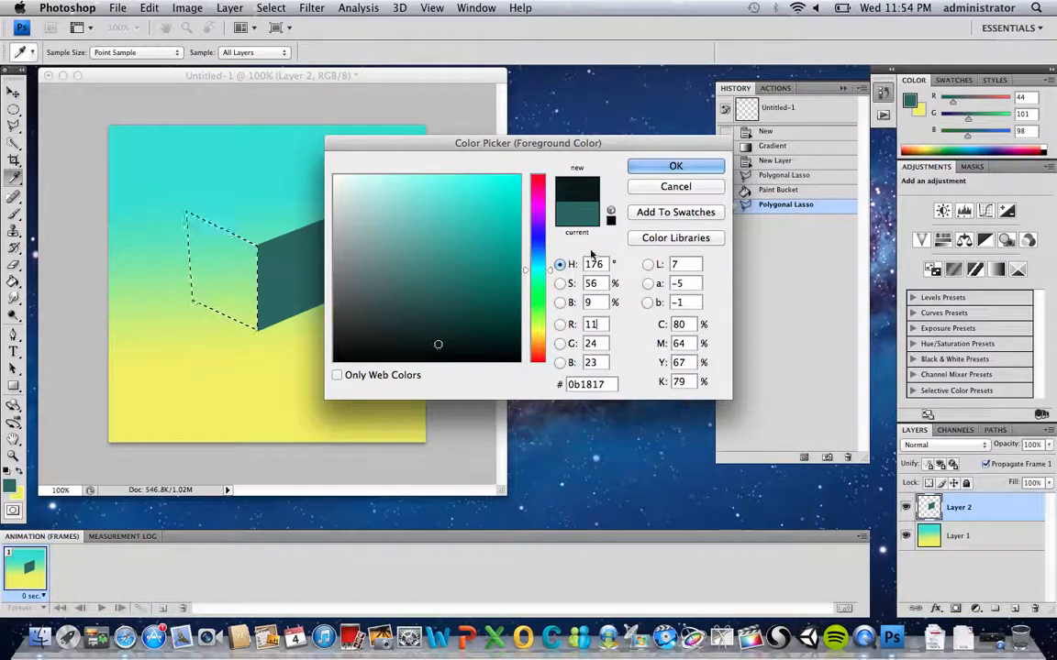
{"action": "left_click", "coordinate": [670, 167]}
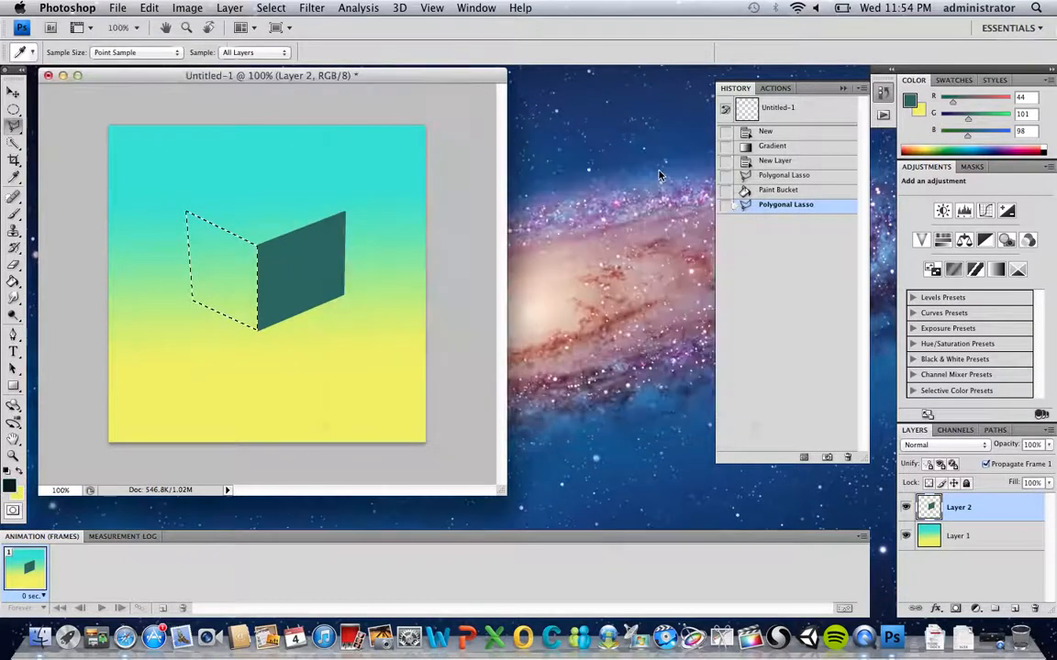
{"action": "left_click", "coordinate": [13, 282]}
{"action": "left_click", "coordinate": [211, 245]}
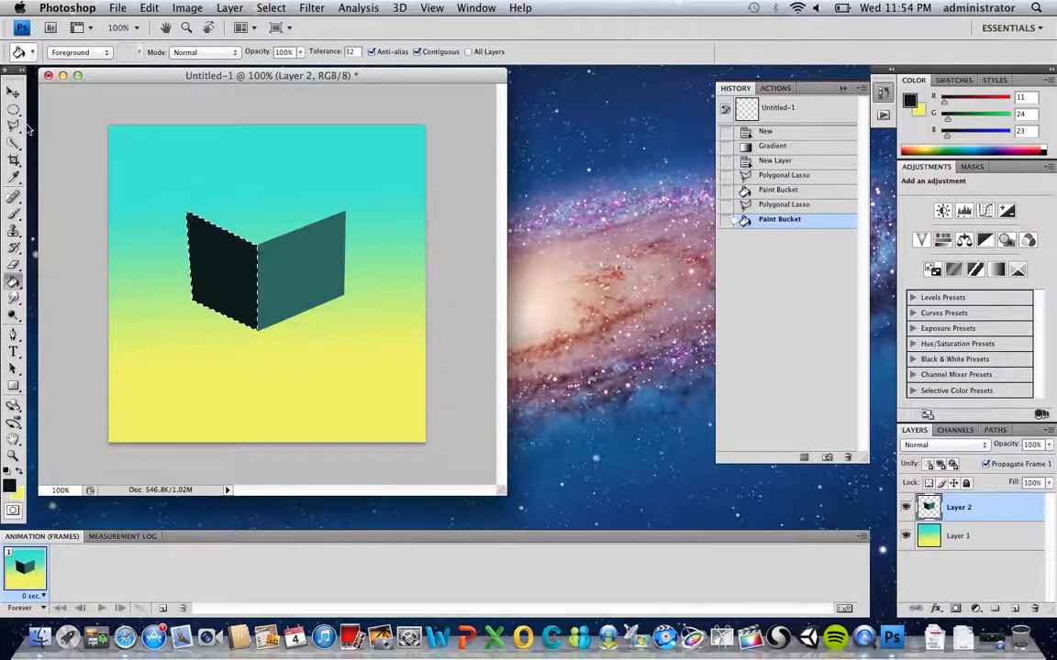
{"action": "key", "text": "super+d"}
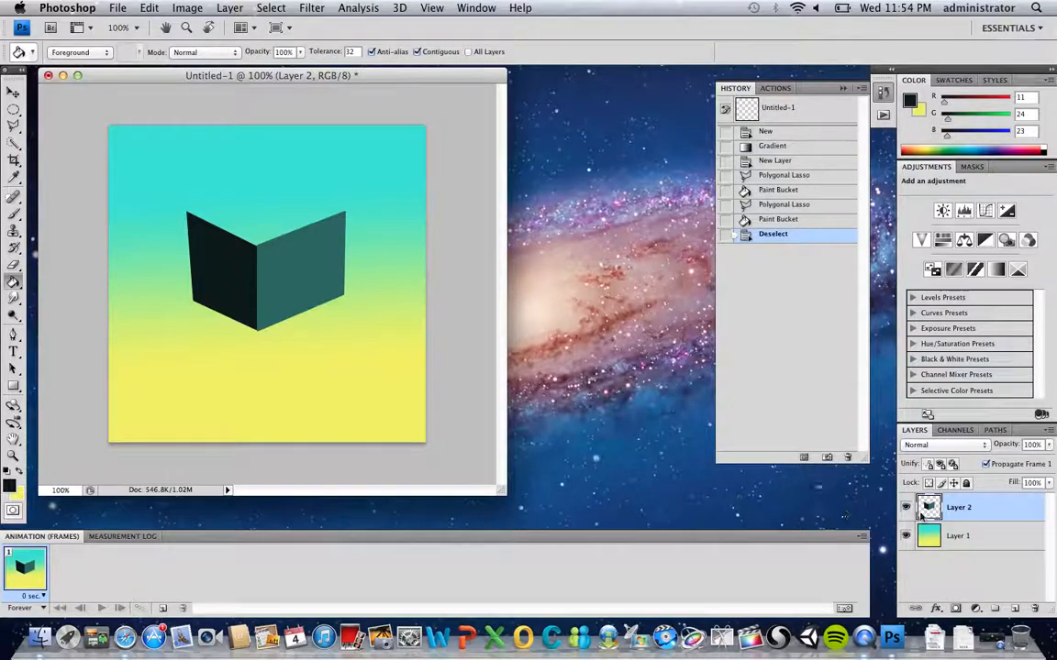
- Add a new layer directly beneath the two-face layer and outline a rear panel with the Polygonal Lasso, starting from the left face's outer edge
{"action": "left_click", "coordinate": [1014, 609]}
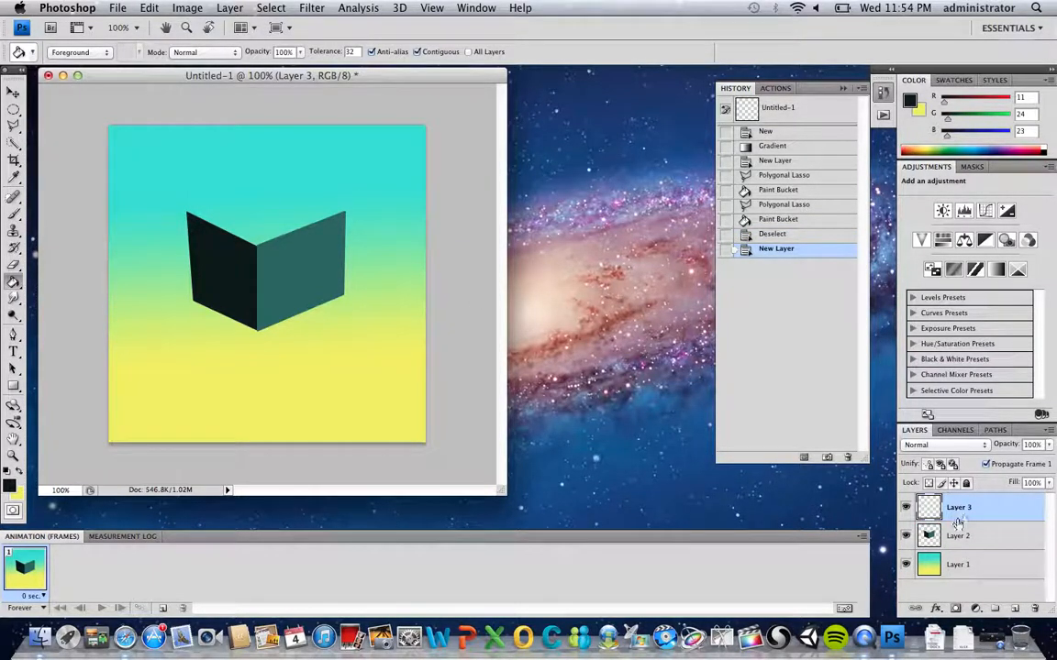
{"action": "left_click_drag", "start_coordinate": [964, 517], "coordinate": [960, 547]}
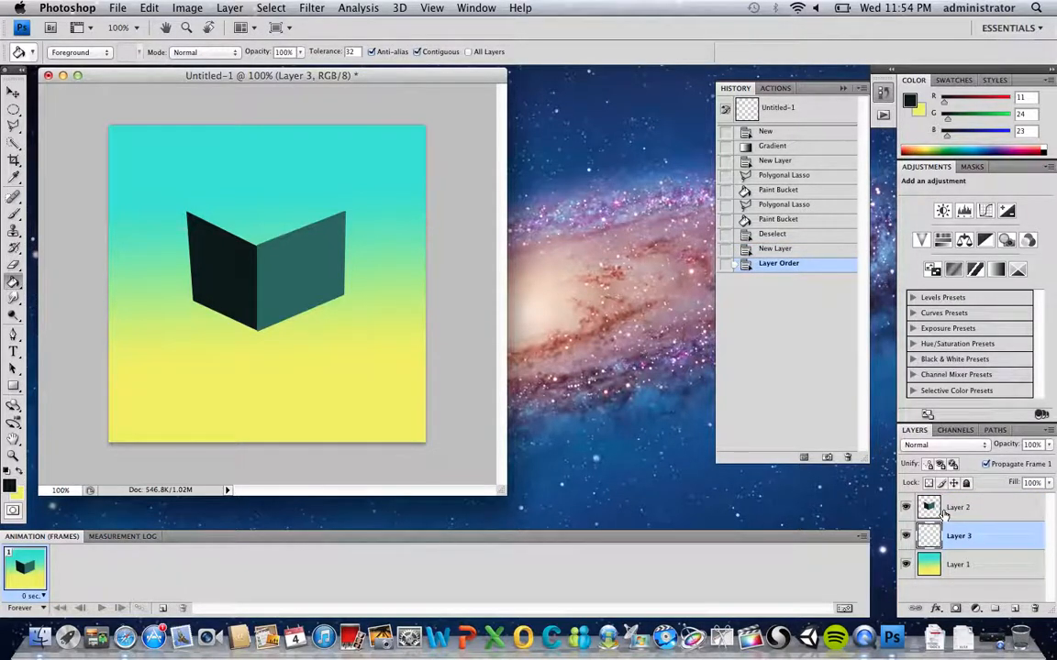
{"action": "left_click", "coordinate": [14, 125]}
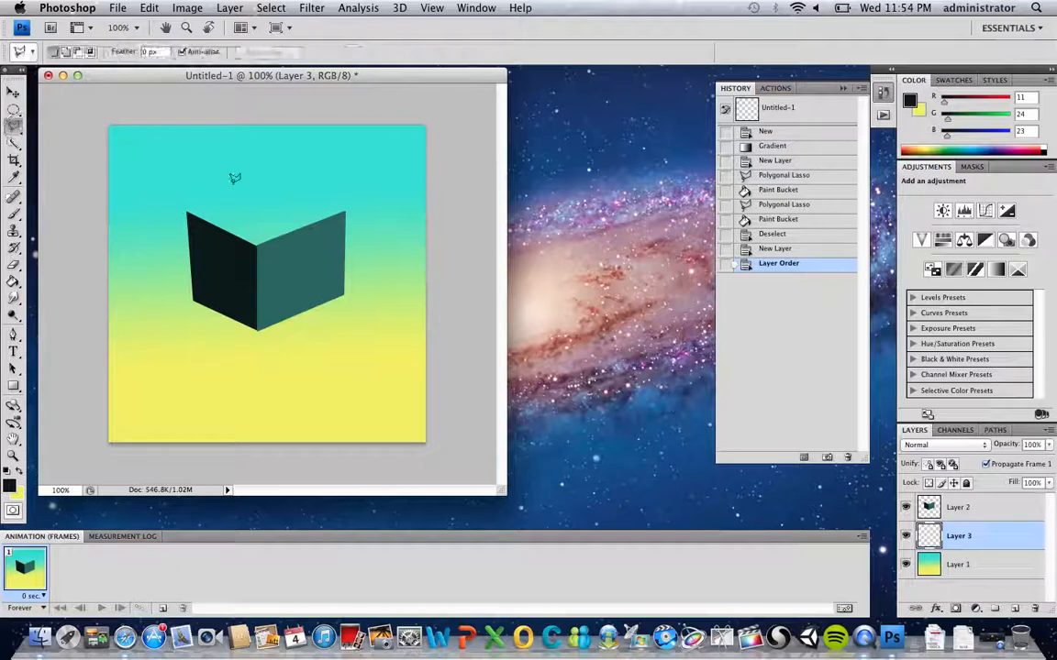
{"action": "left_click", "coordinate": [187, 211]}
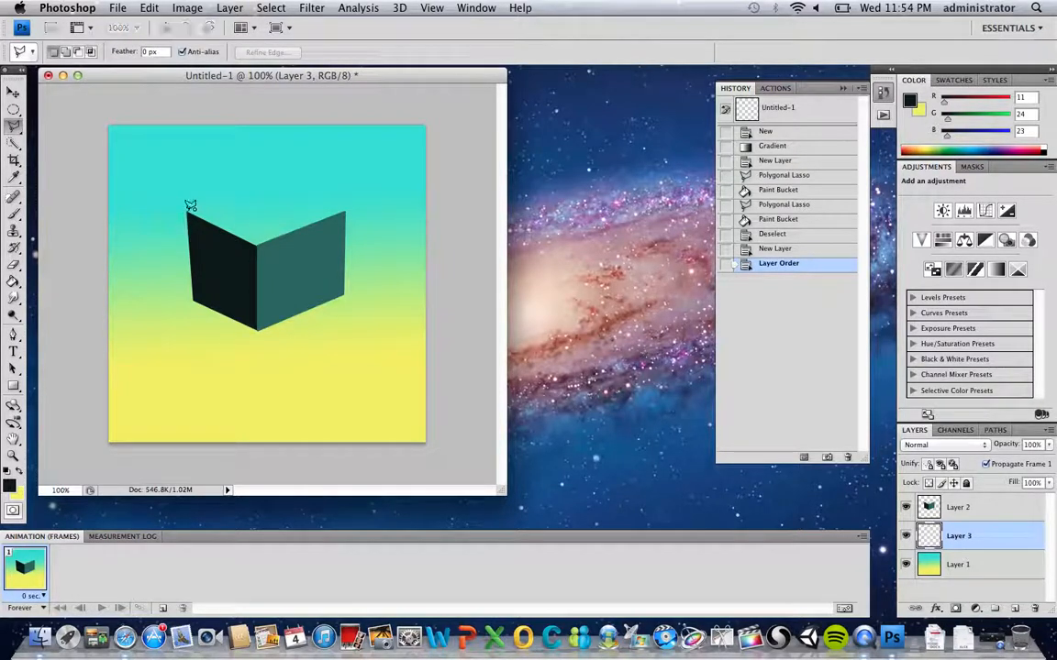
{"action": "left_click", "coordinate": [273, 189]}
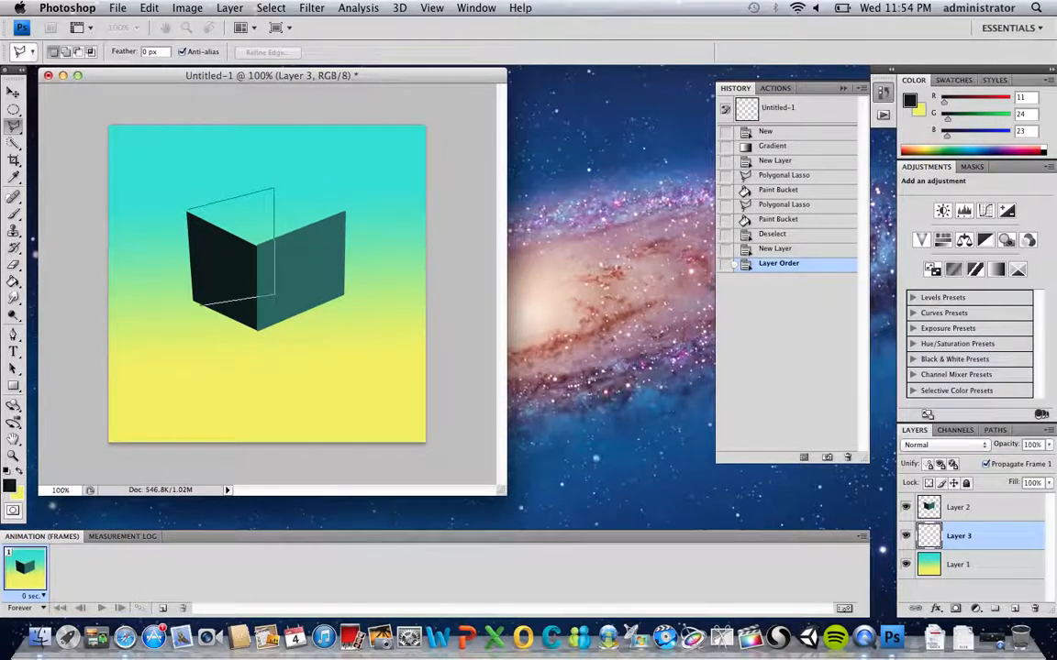
{"action": "left_click", "coordinate": [193, 299]}
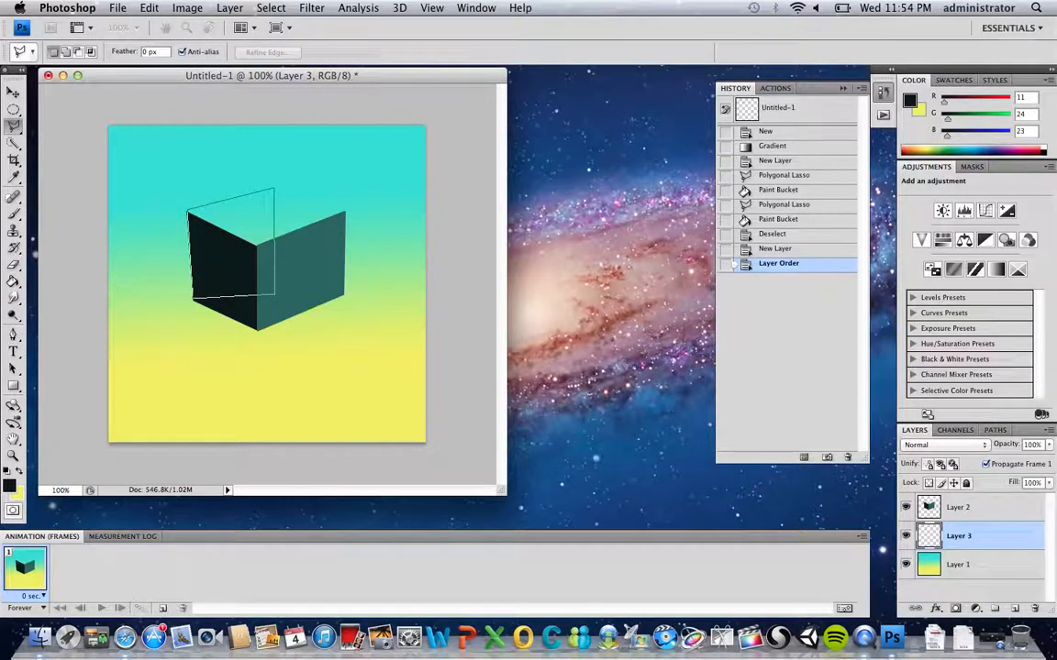
{"action": "left_click", "coordinate": [187, 213]}
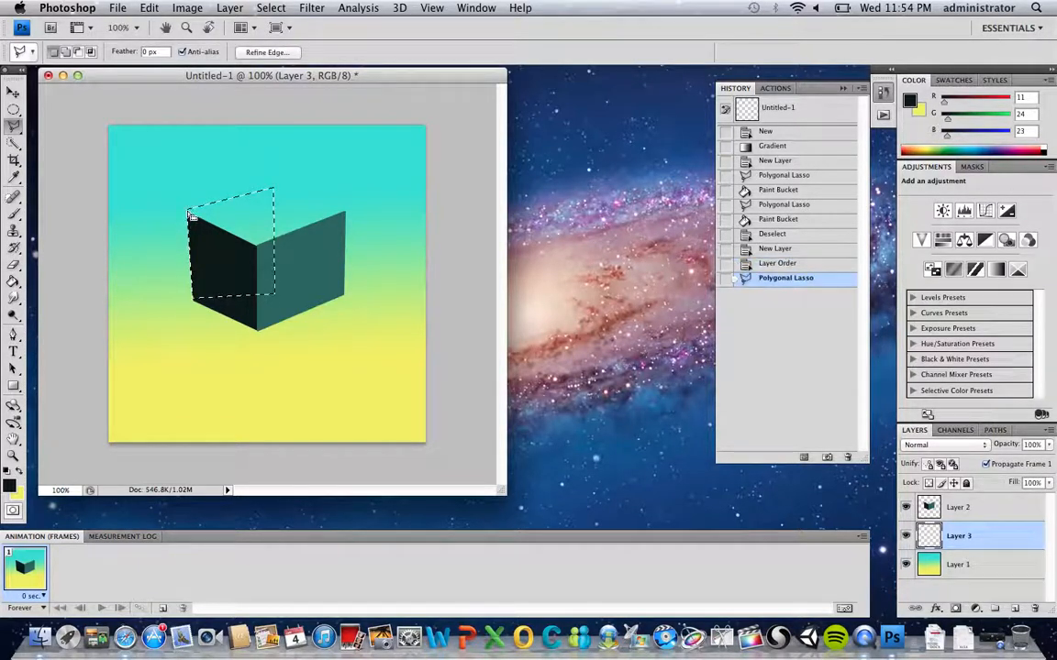
- Fill the selected rear-left panel with light grey-teal #93b3b1 using the Paint Bucket and deselect it
{"action": "left_click", "coordinate": [11, 484]}
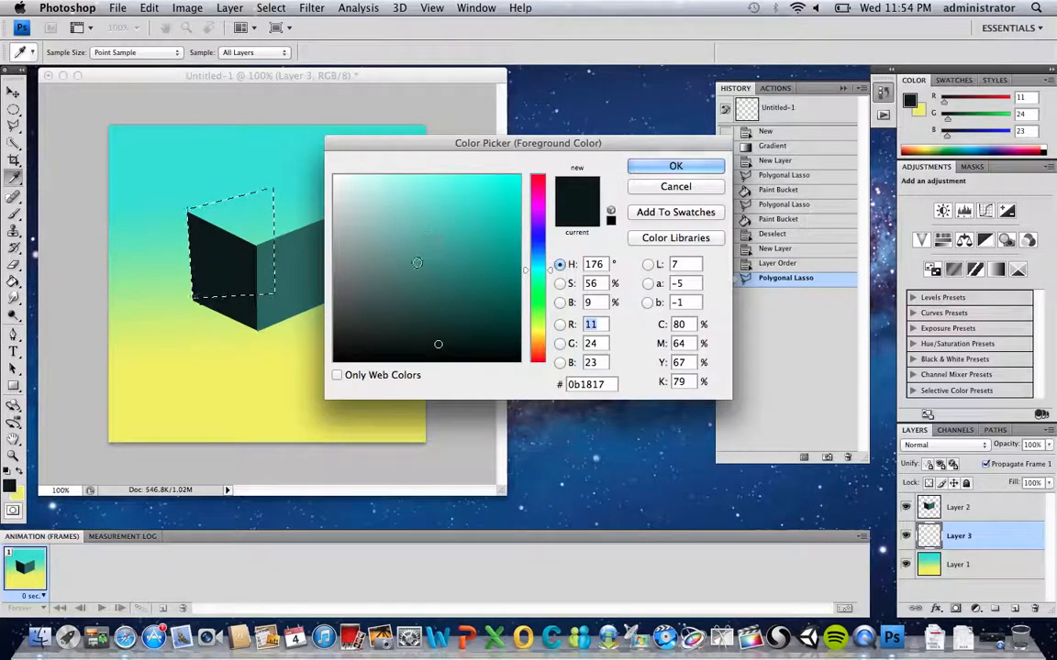
{"action": "left_click", "coordinate": [394, 207]}
{"action": "left_click_drag", "start_coordinate": [394, 206], "coordinate": [367, 230]}
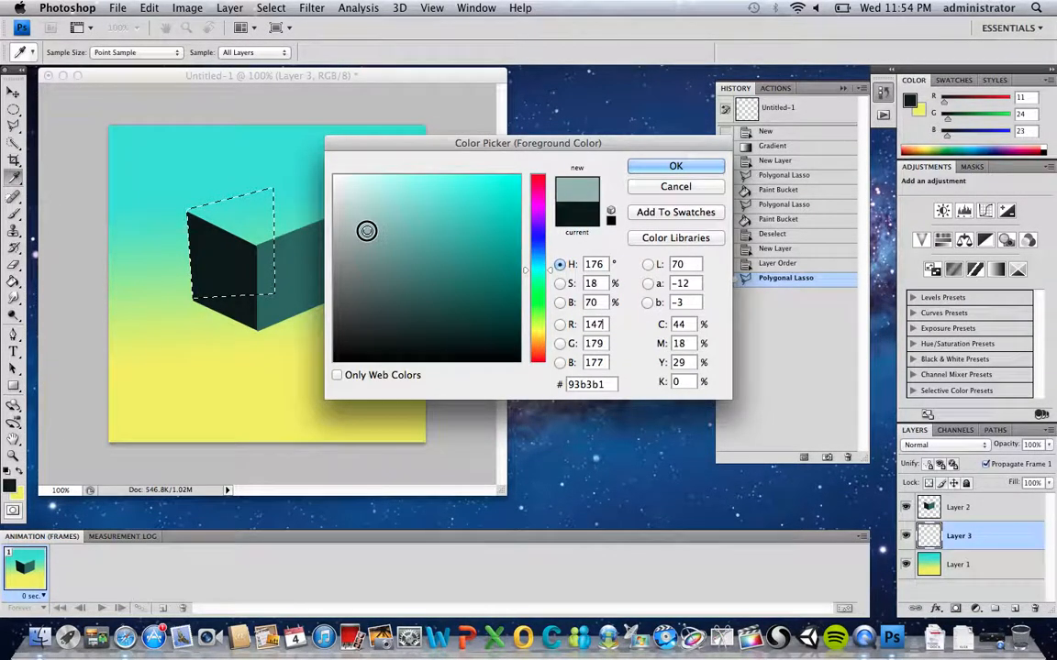
{"action": "left_click", "coordinate": [655, 165]}
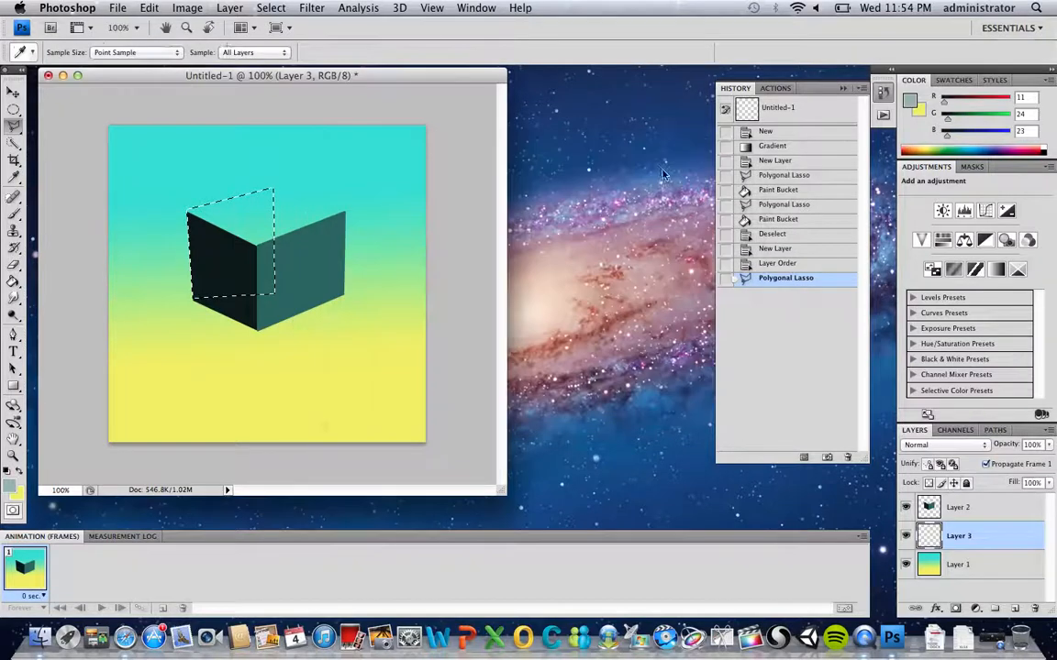
{"action": "left_click", "coordinate": [11, 282]}
{"action": "left_click", "coordinate": [247, 218]}
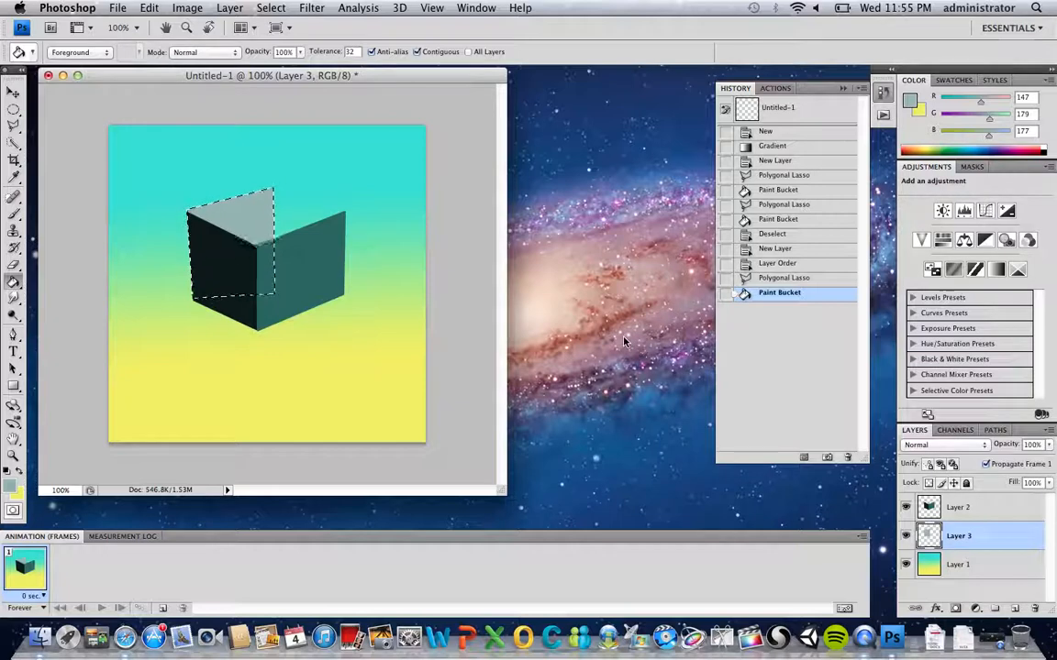
{"action": "key", "text": "super+d"}
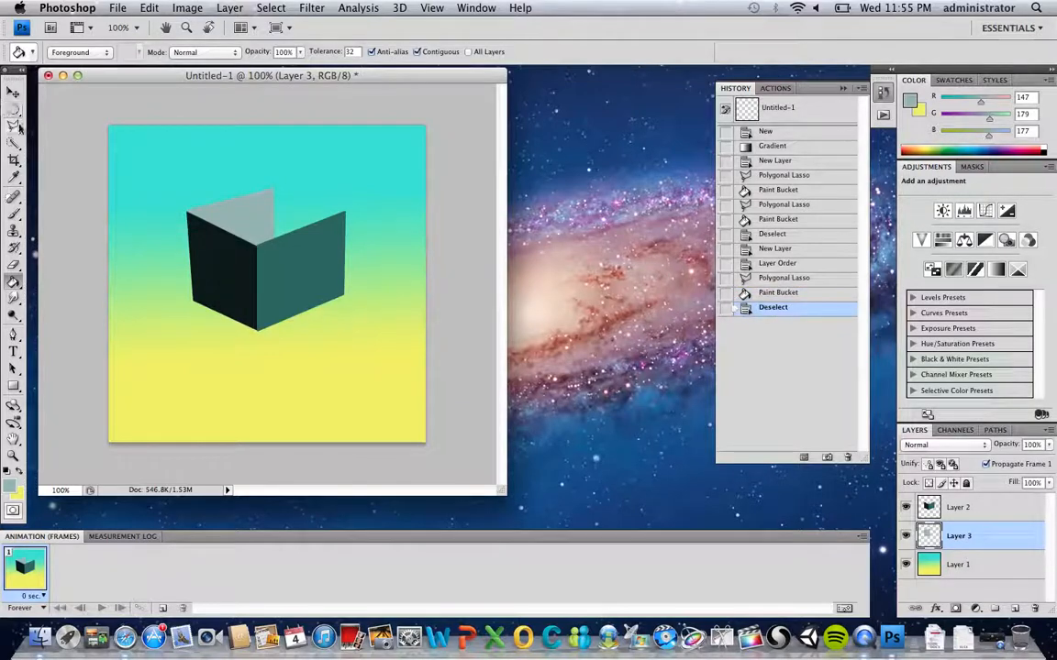
- Outline the rear-right panel with the Polygonal Lasso, joining the light rear panel's top corner to the teal face's outer edge
{"action": "left_click", "coordinate": [15, 129]}
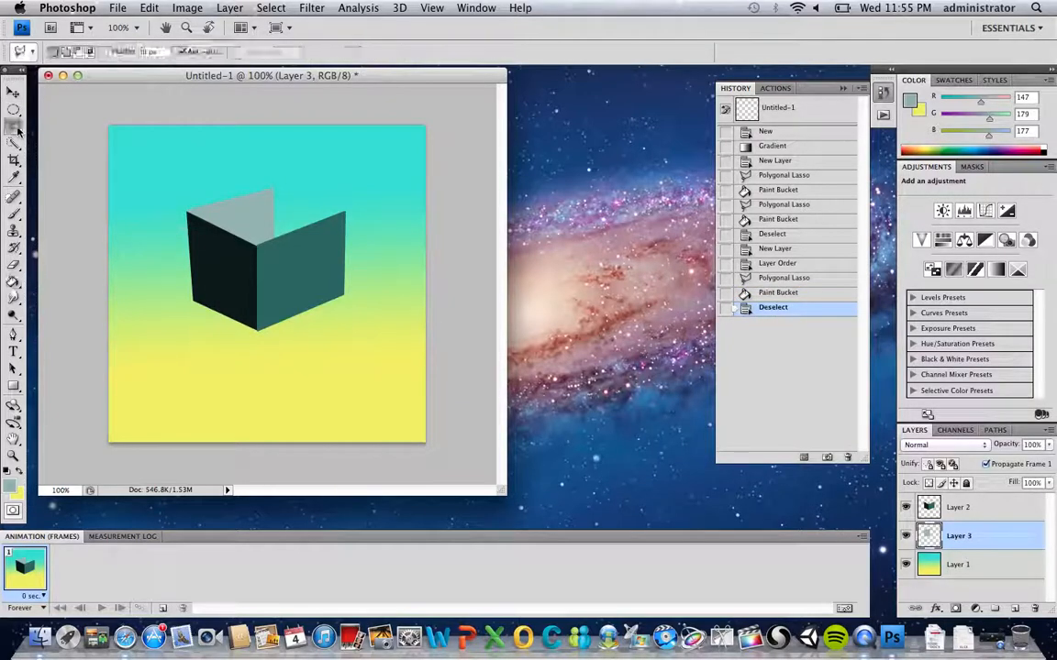
{"action": "left_click", "coordinate": [273, 188]}
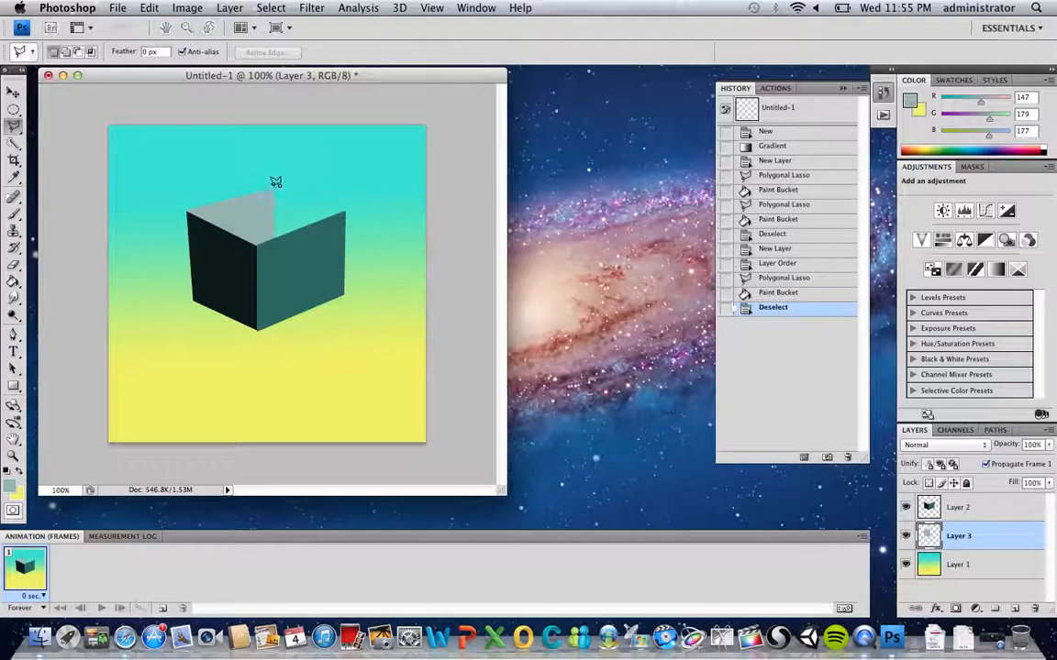
{"action": "left_click", "coordinate": [346, 209]}
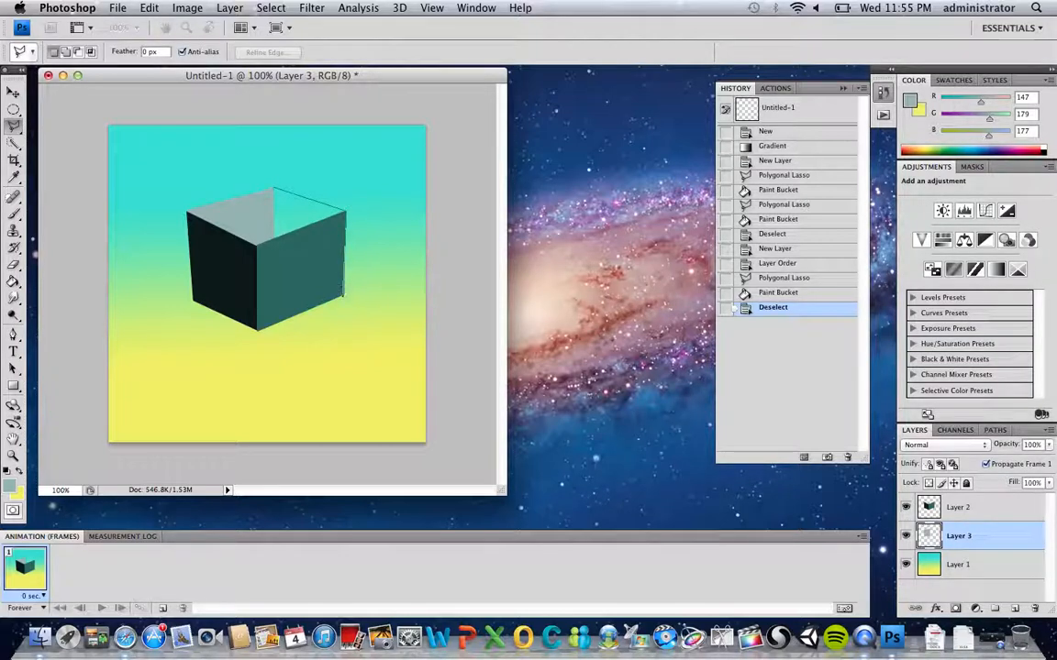
{"action": "left_click", "coordinate": [343, 295]}
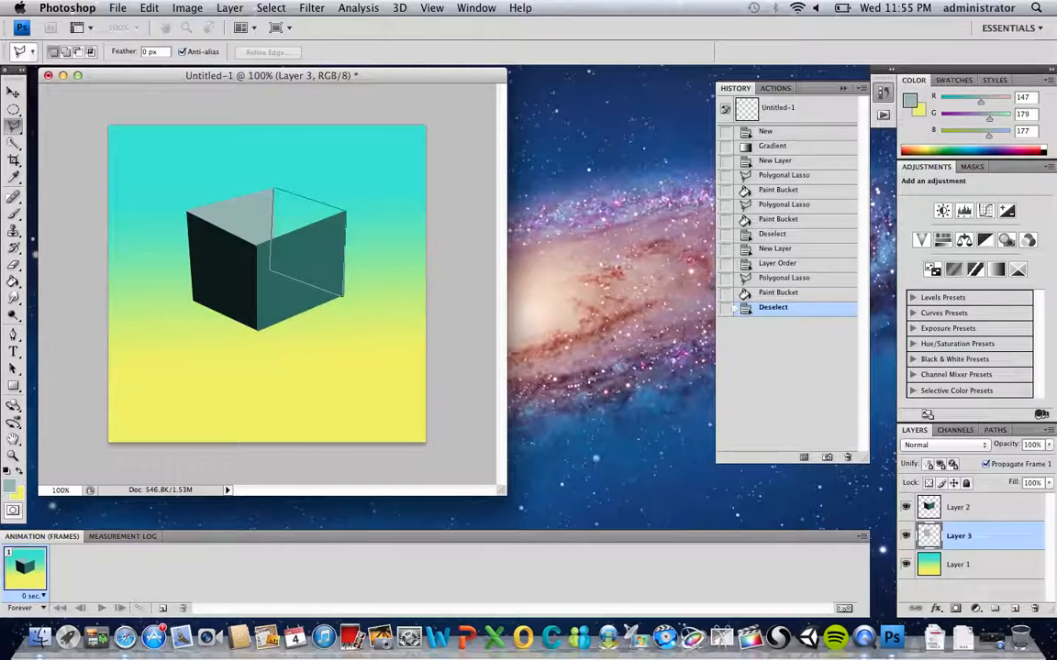
{"action": "left_click", "coordinate": [273, 190]}
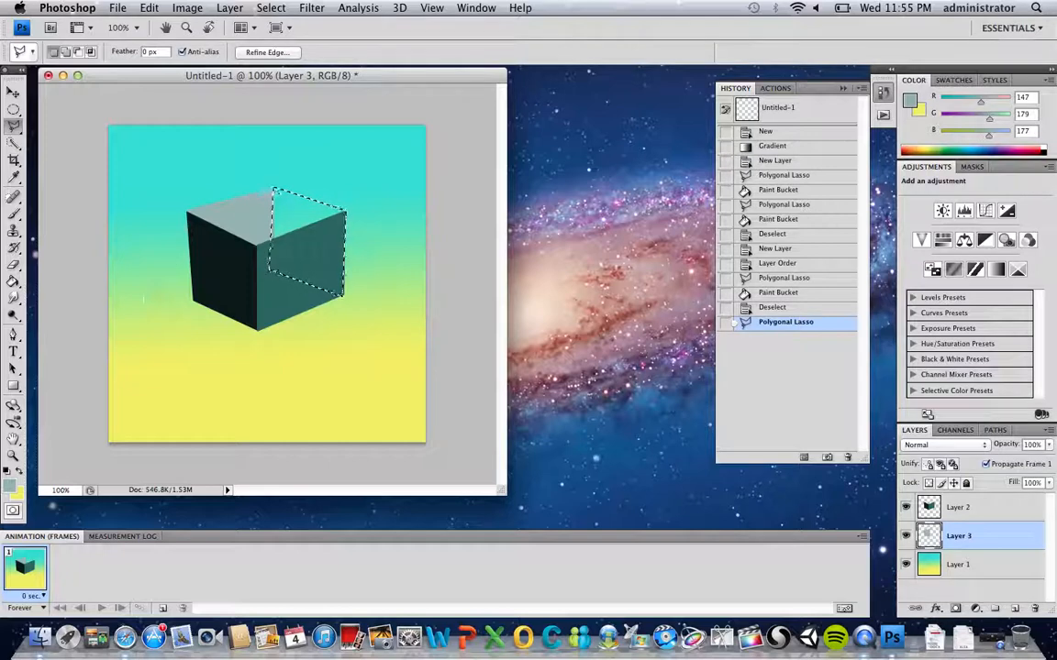
- Fill the selected rear-right panel with dark grey-teal #495b5a using the Paint Bucket and deselect it
{"action": "left_click", "coordinate": [11, 484]}
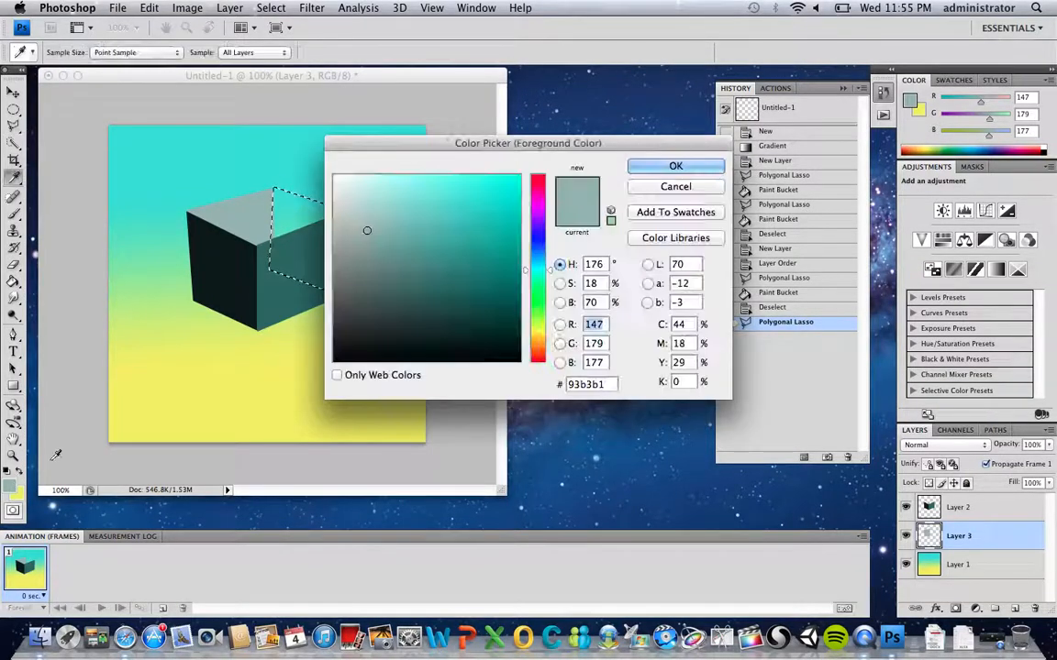
{"action": "left_click_drag", "start_coordinate": [367, 230], "coordinate": [371, 295]}
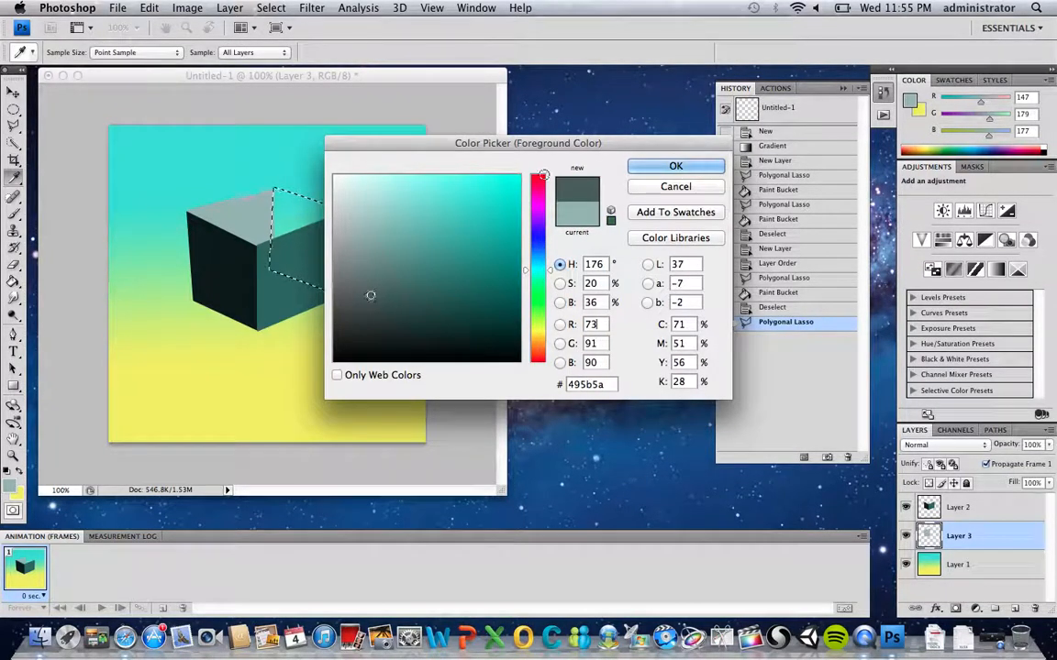
{"action": "key", "text": "Return"}
{"action": "left_click", "coordinate": [16, 285]}
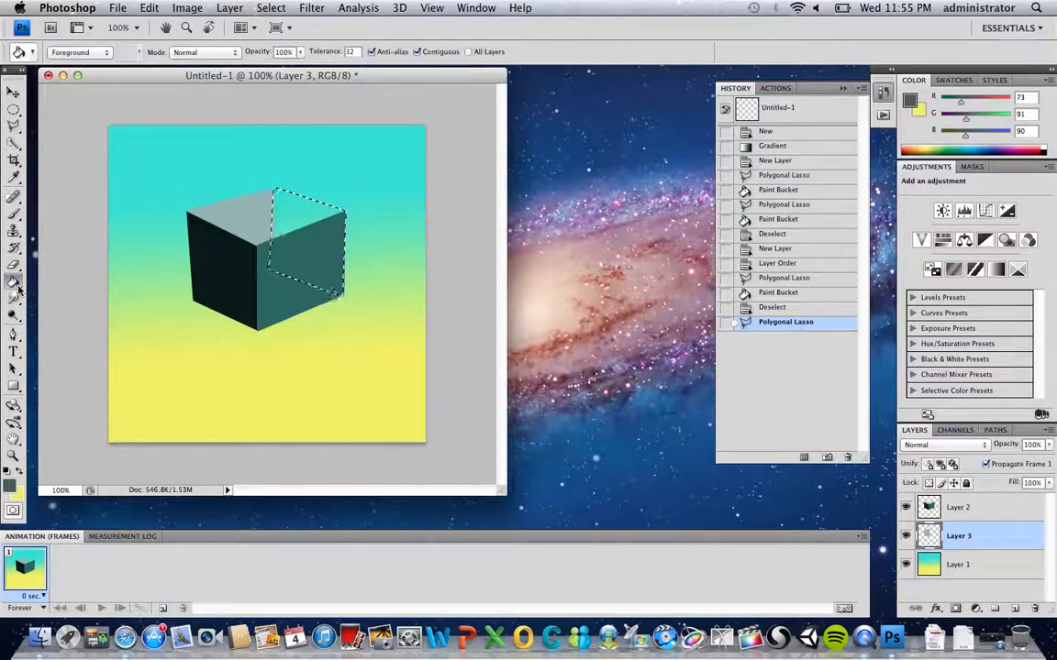
{"action": "left_click", "coordinate": [292, 211]}
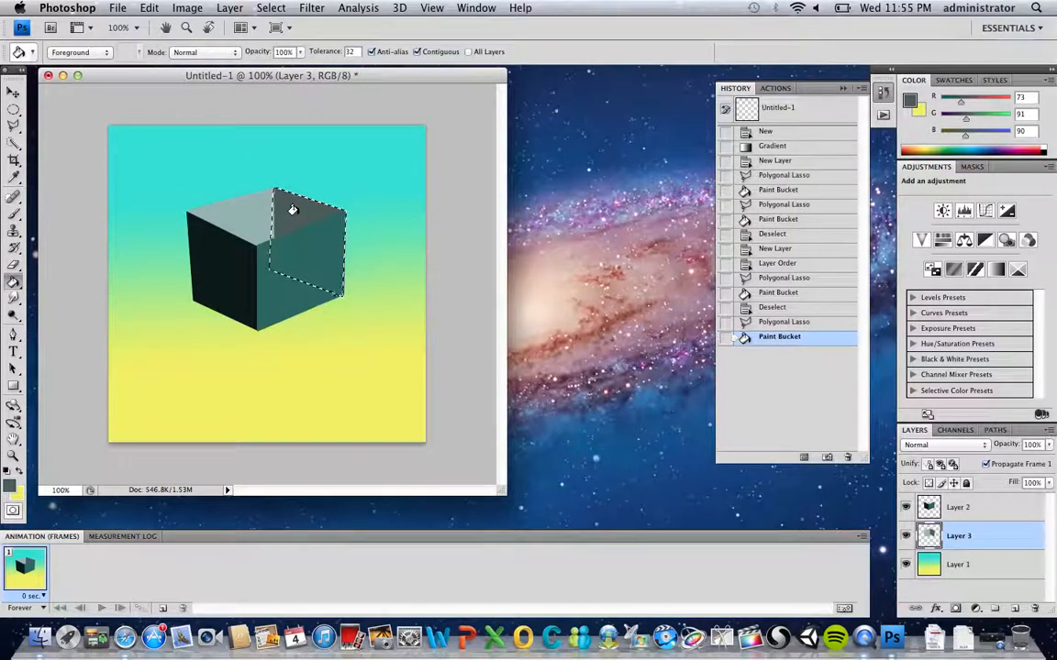
{"action": "key", "text": "super+d"}
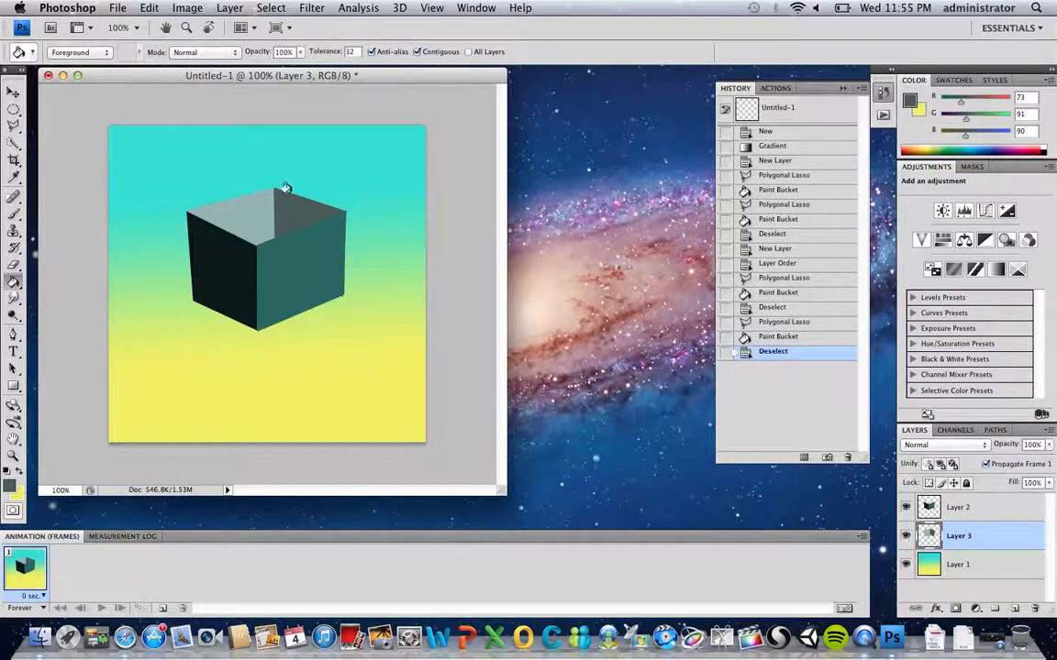
- Move Layer 2 and Layer 3 together so the box sits lower on the canvas, and deselect the layers
{"action": "left_click", "coordinate": [1005, 512], "text": "shift"}
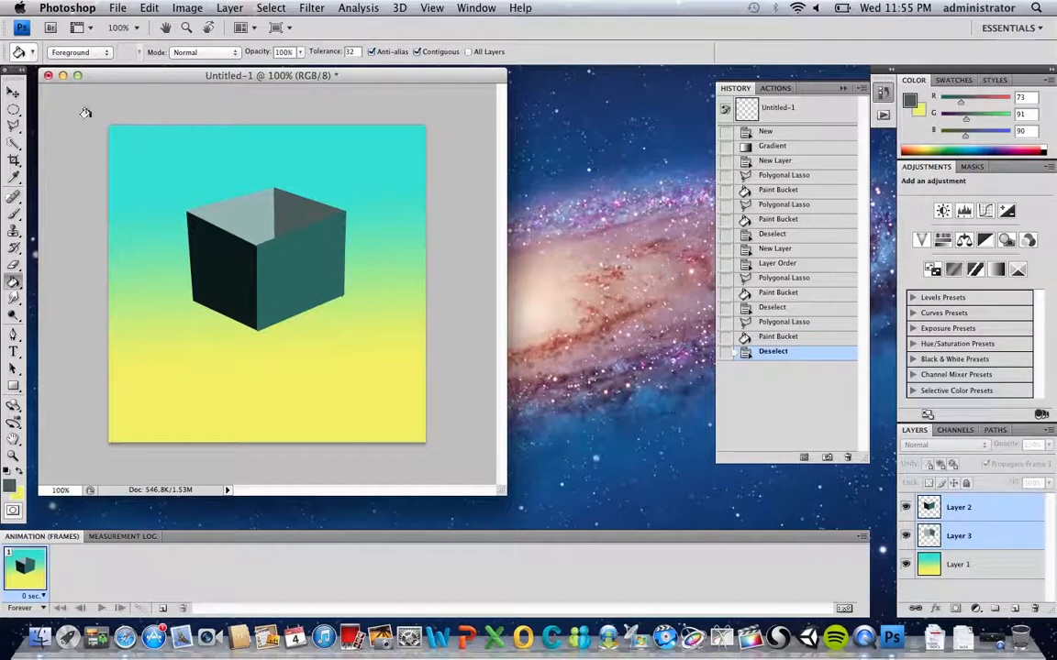
{"action": "left_click", "coordinate": [14, 92]}
{"action": "left_click_drag", "start_coordinate": [216, 235], "coordinate": [239, 314]}
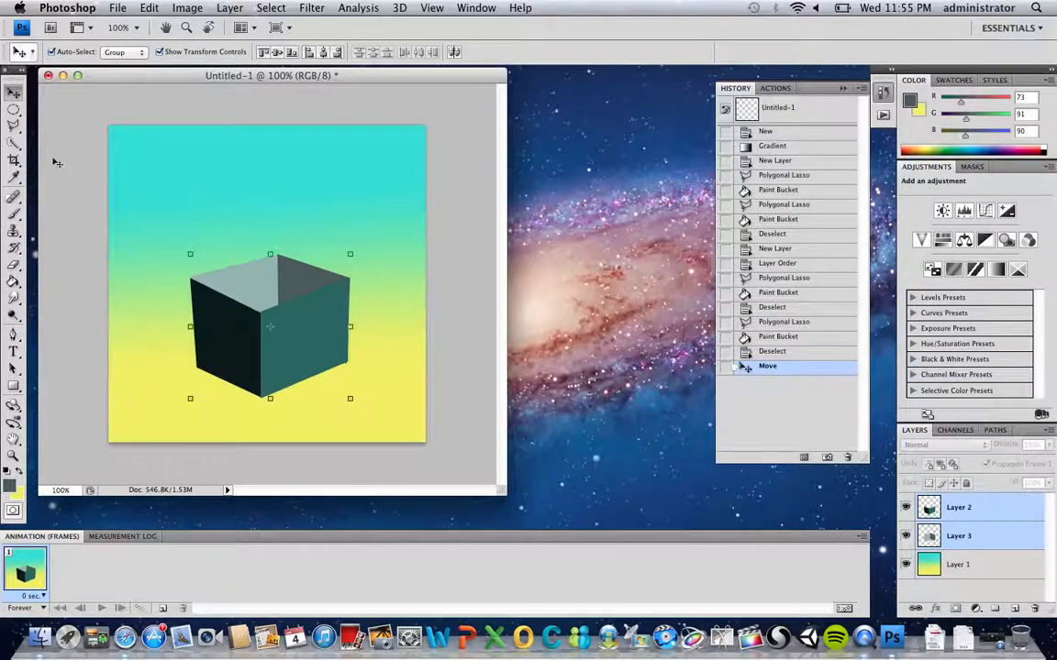
{"action": "left_click", "coordinate": [973, 504]}
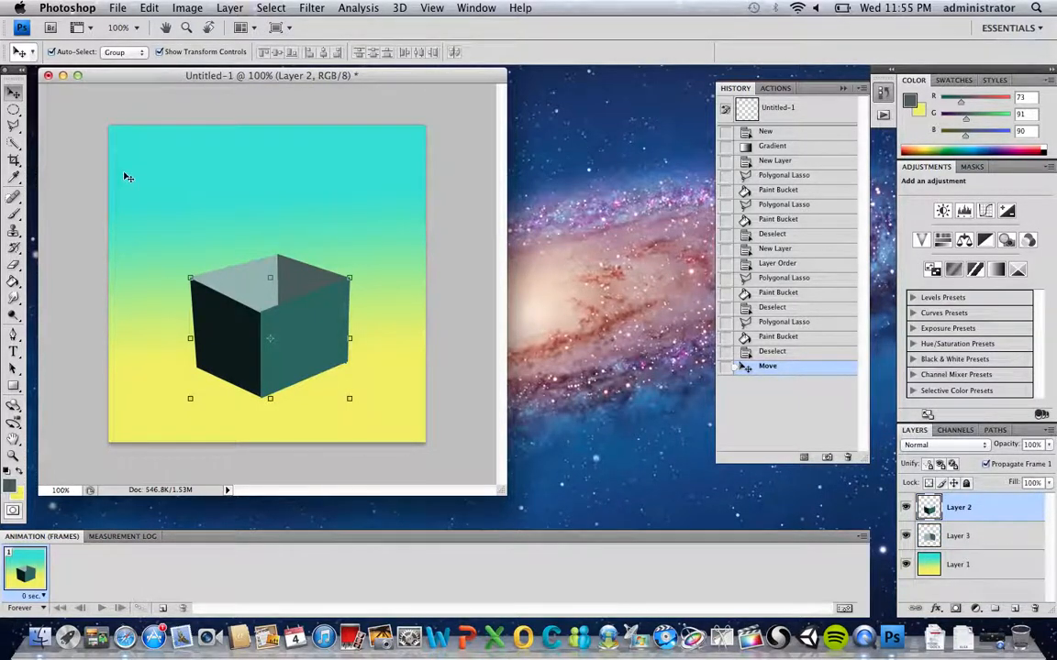
{"action": "left_click", "coordinate": [78, 206]}
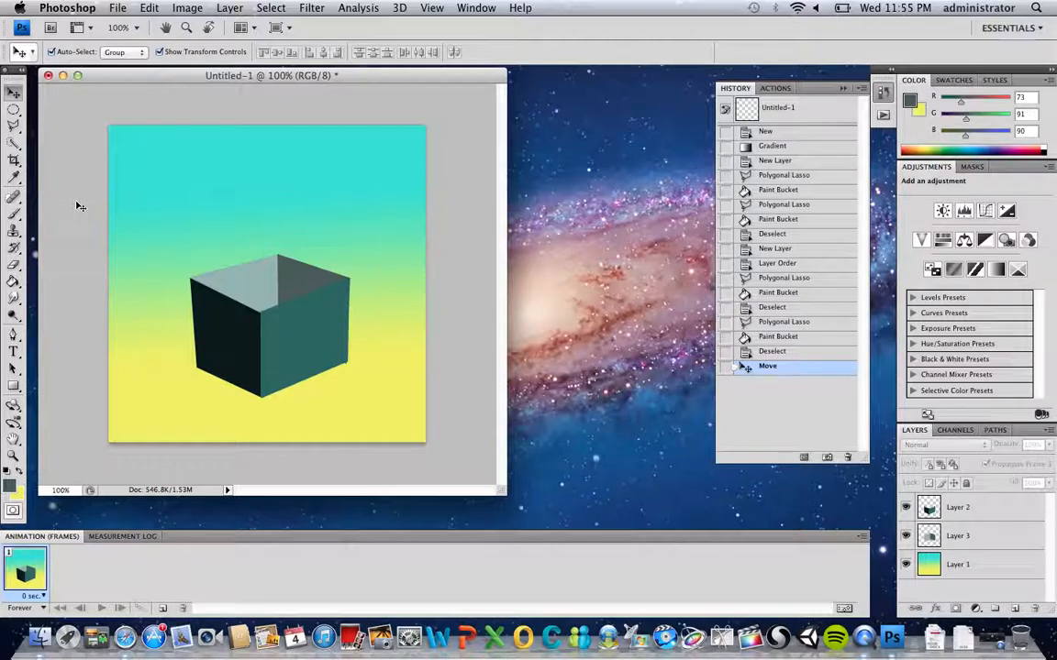
- Switch to the Brush tool and set the foreground colour to bright red #f3071d
{"action": "left_click", "coordinate": [14, 195]}
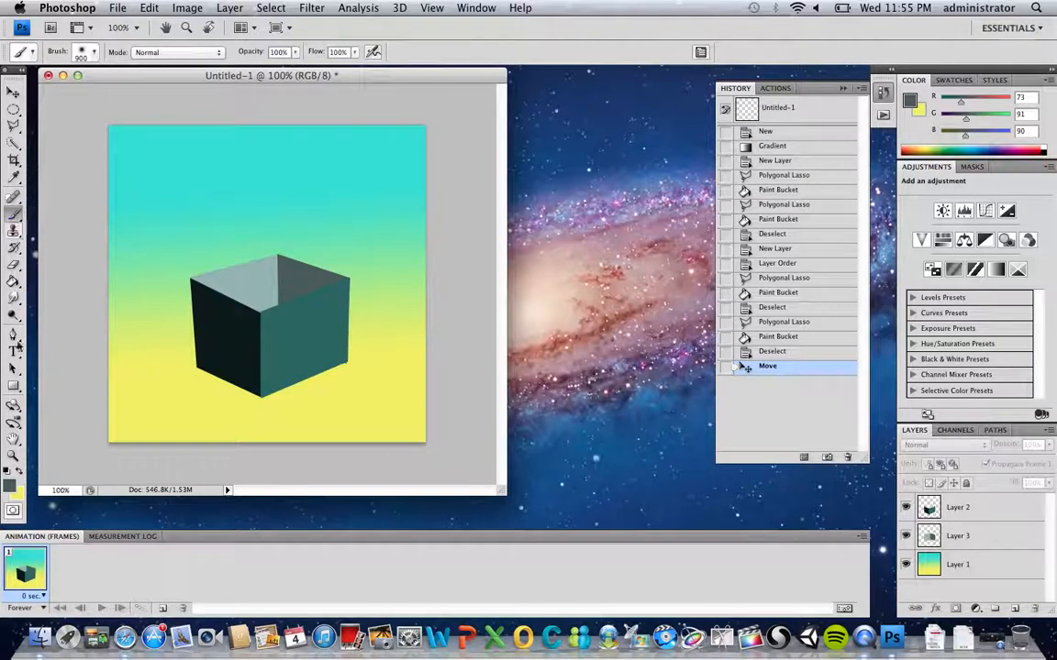
{"action": "left_click", "coordinate": [17, 470]}
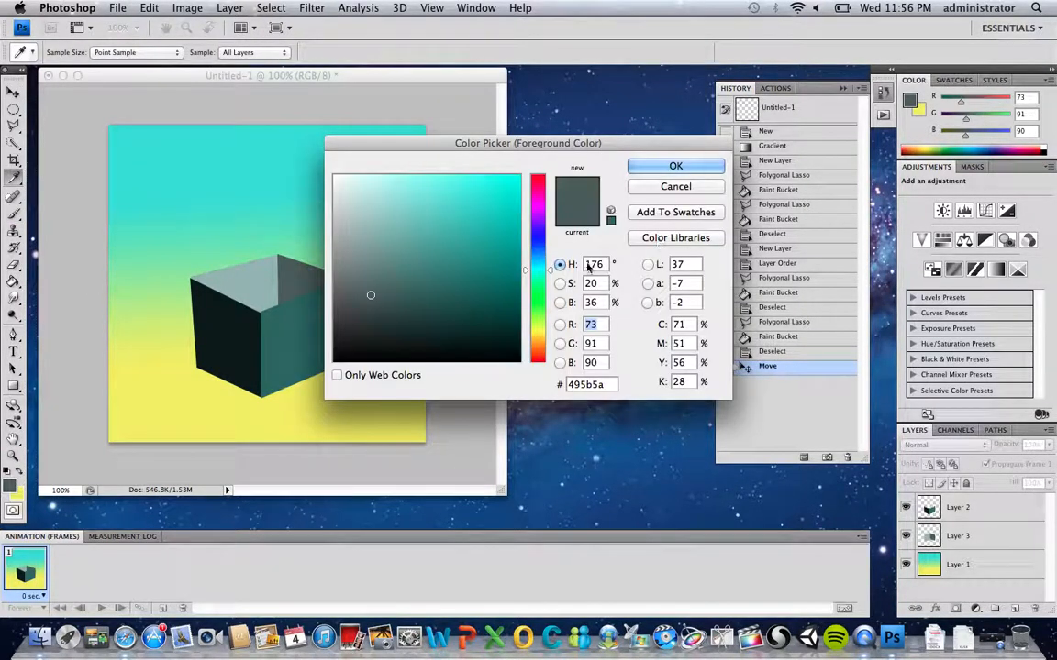
{"action": "left_click", "coordinate": [541, 298]}
{"action": "left_click_drag", "start_coordinate": [544, 299], "coordinate": [537, 177]}
{"action": "left_click", "coordinate": [517, 183]}
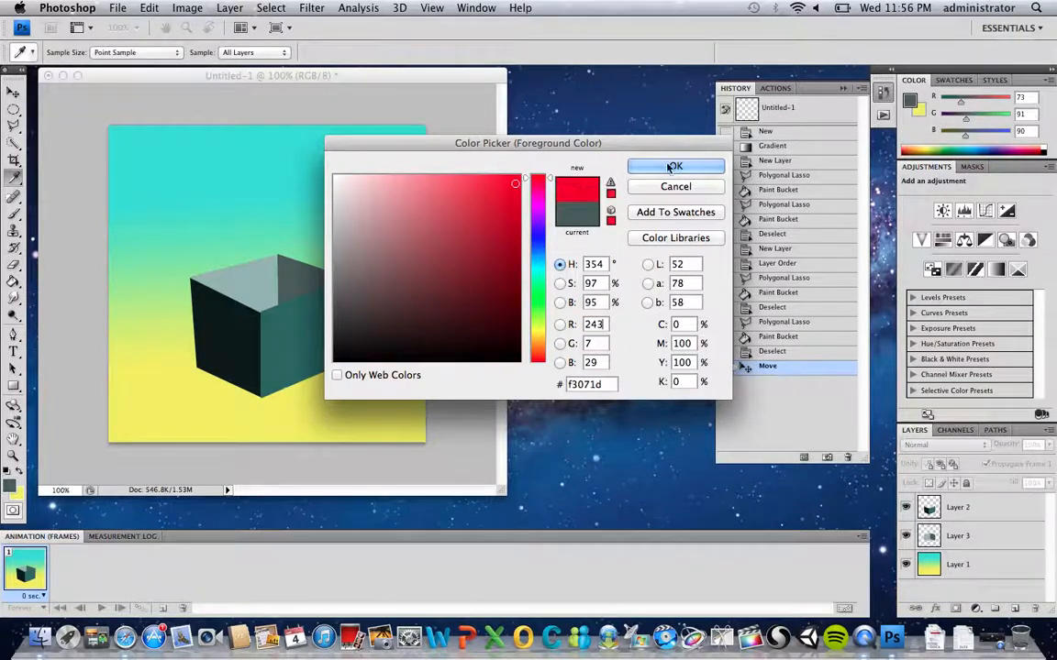
{"action": "left_click", "coordinate": [667, 165]}
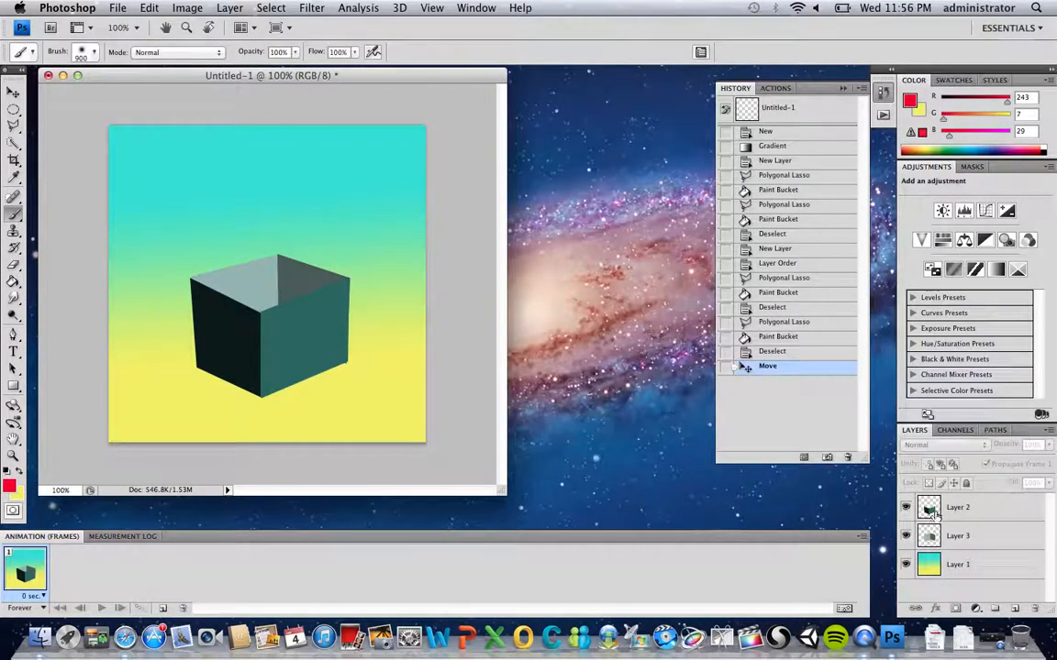
- Hide Layer 1, Layer 2 and Layer 3, and add a new empty layer on top
{"action": "left_click", "coordinate": [906, 507]}
{"action": "left_click", "coordinate": [906, 536]}
{"action": "left_click", "coordinate": [906, 565]}
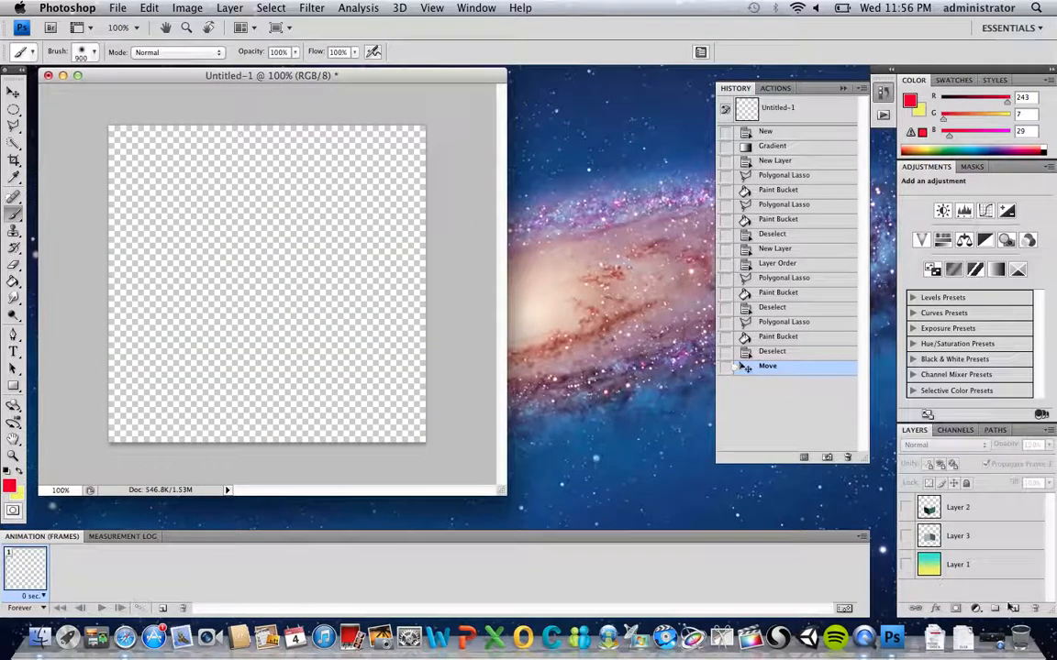
{"action": "left_click", "coordinate": [1012, 608]}
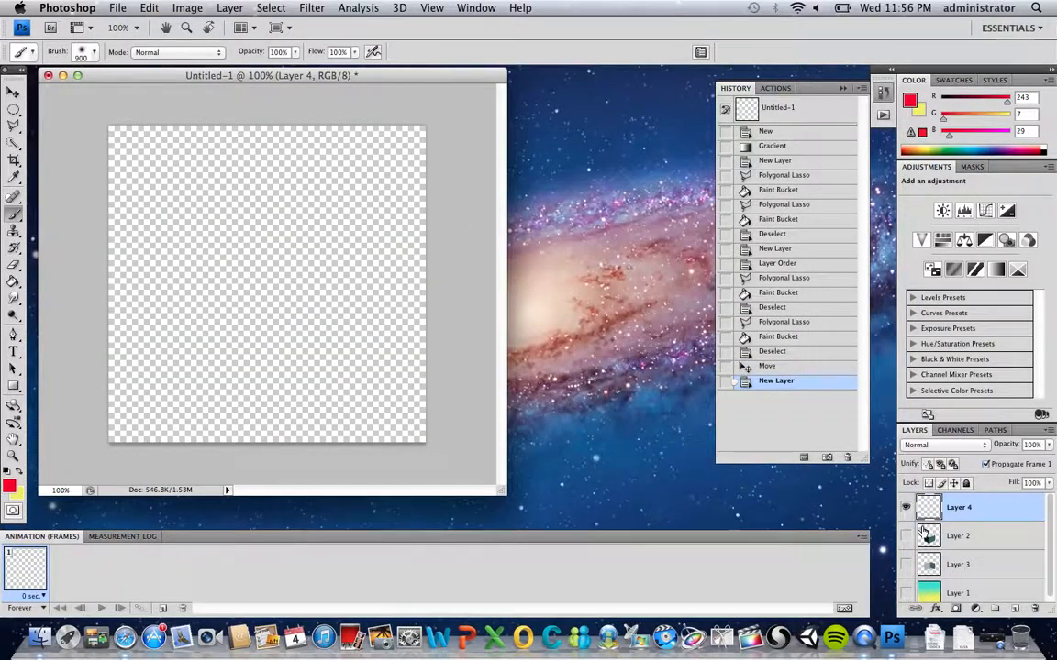
- Change the brush to a hard round tip and reduce its size to 15 px
{"action": "key", "text": "bracketleft"}
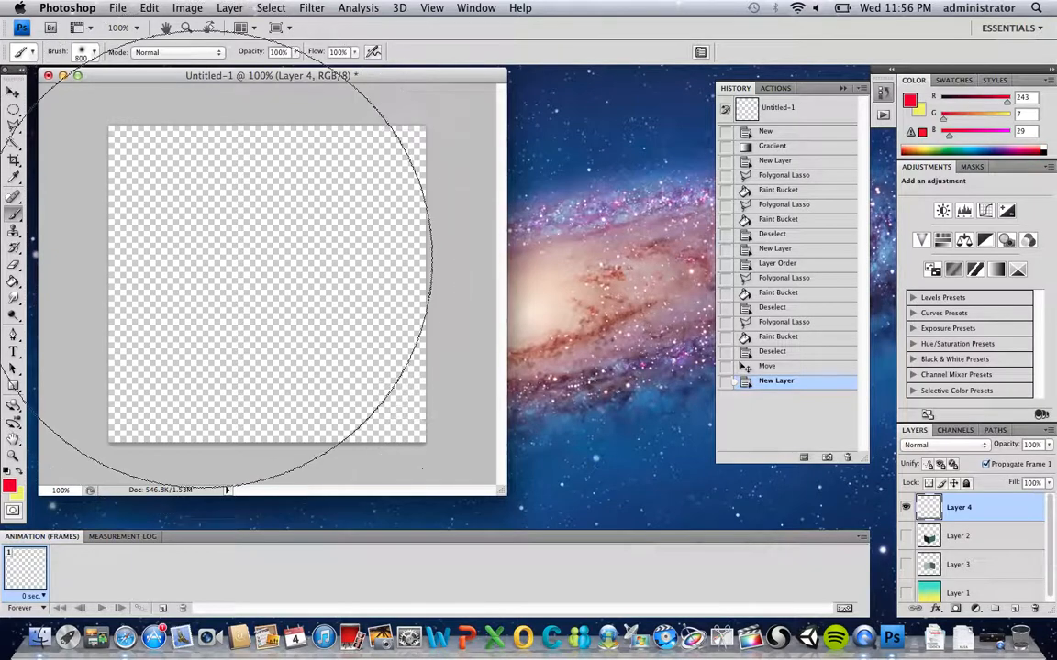
{"action": "key", "text": "bracketleft"}
{"action": "key", "text": "bracketleft"}
{"action": "key", "text": "bracketleft"}
{"action": "key", "text": "bracketleft"}
{"action": "key", "text": "bracketleft"}
{"action": "key", "text": "bracketleft"}
{"action": "key", "text": "bracketleft"}
{"action": "key", "text": "bracketleft"}
{"action": "key", "text": "bracketleft"}
{"action": "key", "text": "bracketleft"}
{"action": "key", "text": "bracketleft"}
{"action": "key", "text": "bracketleft"}
{"action": "key", "text": "bracketleft"}
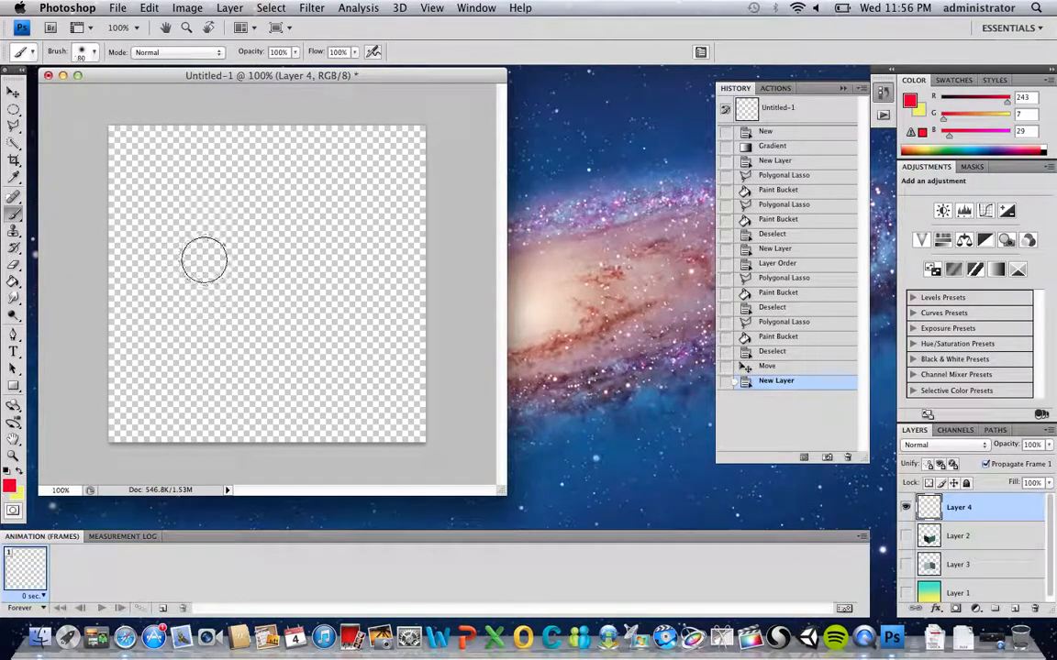
{"action": "left_click", "coordinate": [90, 53]}
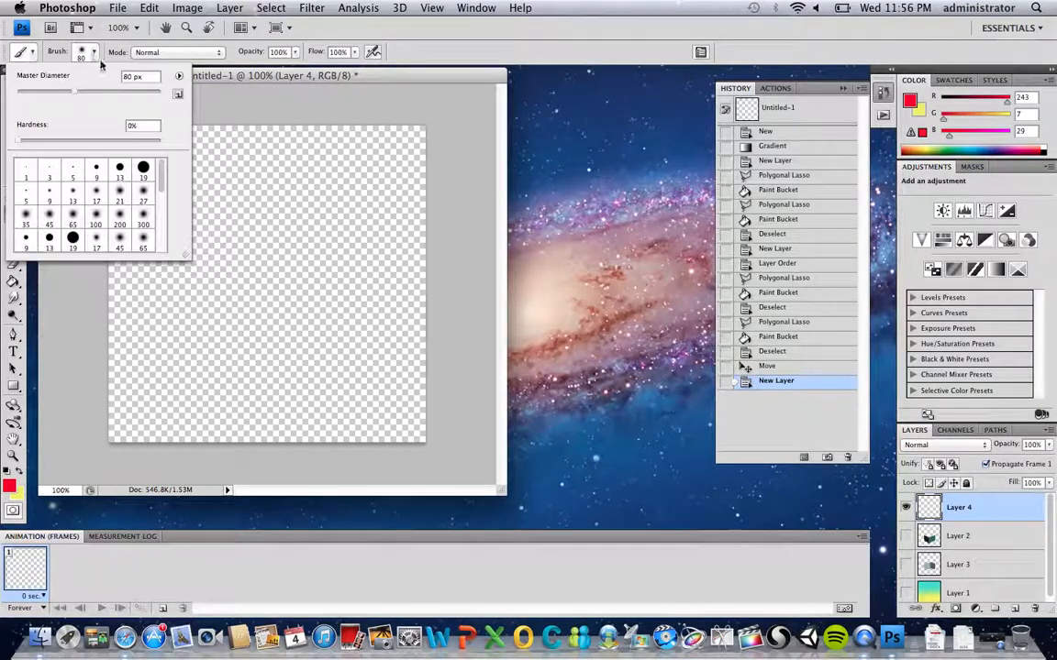
{"action": "left_click", "coordinate": [143, 167]}
{"action": "left_click", "coordinate": [309, 107]}
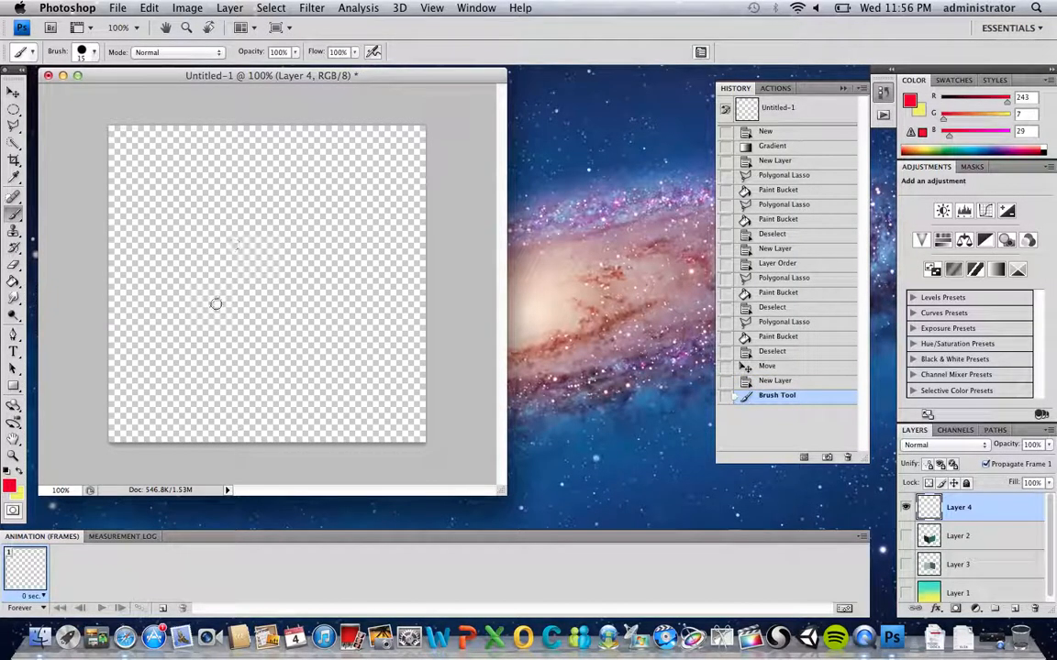
- Paint a closed, tall round-topped body outline in red on the new layer and fill its inside with the same red
{"action": "mouse_move", "coordinate": [225, 299]}
{"action": "left_mouse_down"}
{"action": "mouse_move", "coordinate": [238, 191]}
{"action": "mouse_move", "coordinate": [279, 174]}
{"action": "mouse_move", "coordinate": [302, 189]}
{"action": "mouse_move", "coordinate": [308, 307]}
{"action": "mouse_move", "coordinate": [245, 309]}
{"action": "mouse_move", "coordinate": [223, 298]}
{"action": "left_mouse_up"}
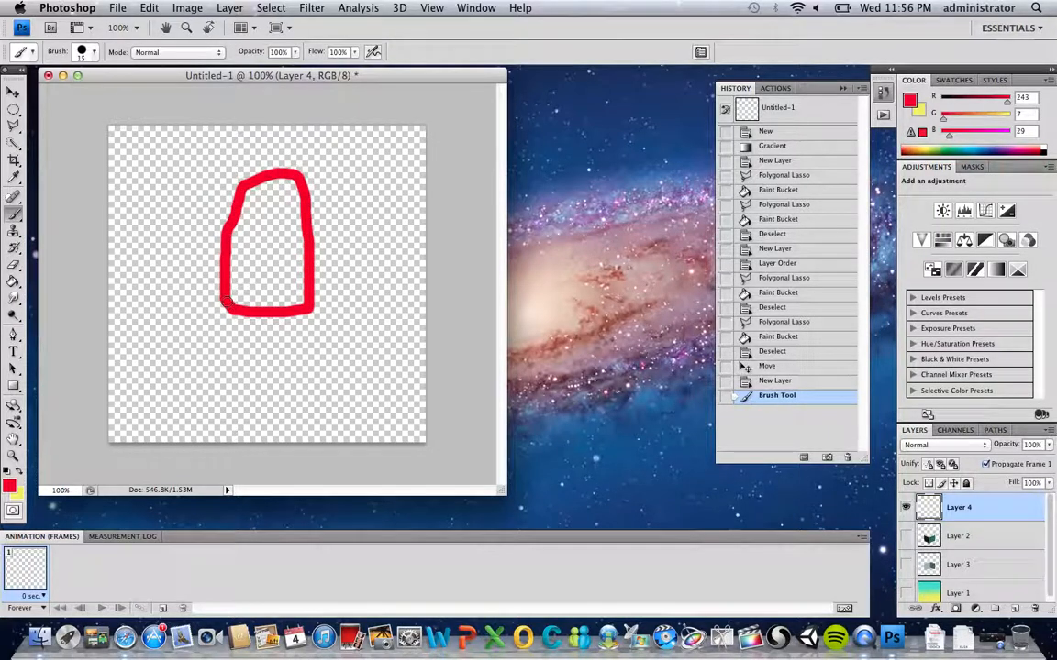
{"action": "left_click", "coordinate": [14, 281]}
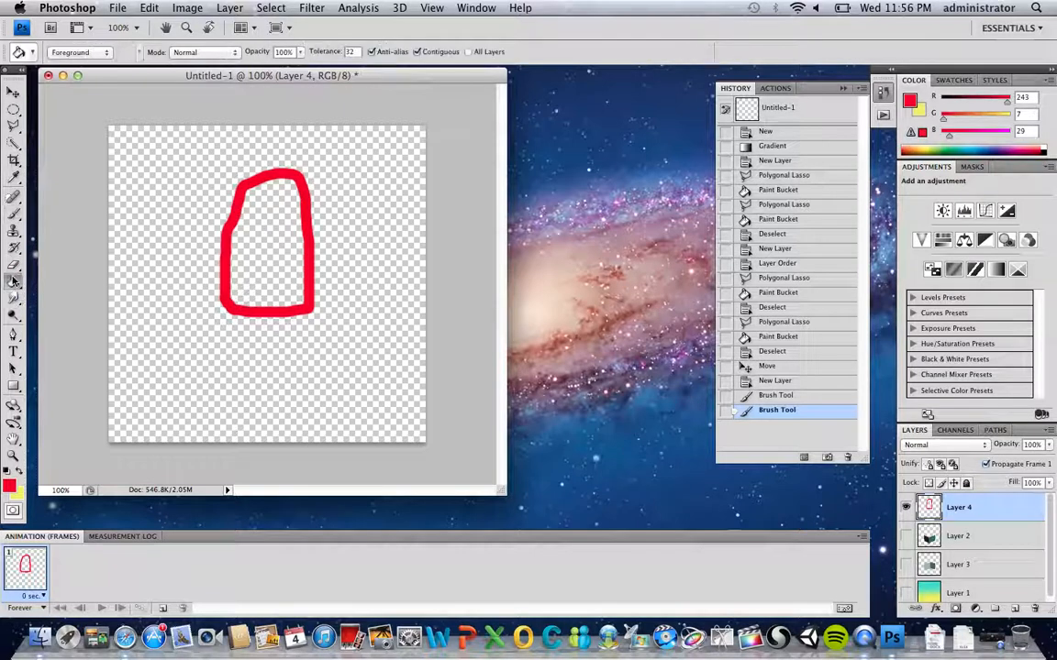
{"action": "left_click", "coordinate": [261, 232]}
{"action": "left_click", "coordinate": [234, 204]}
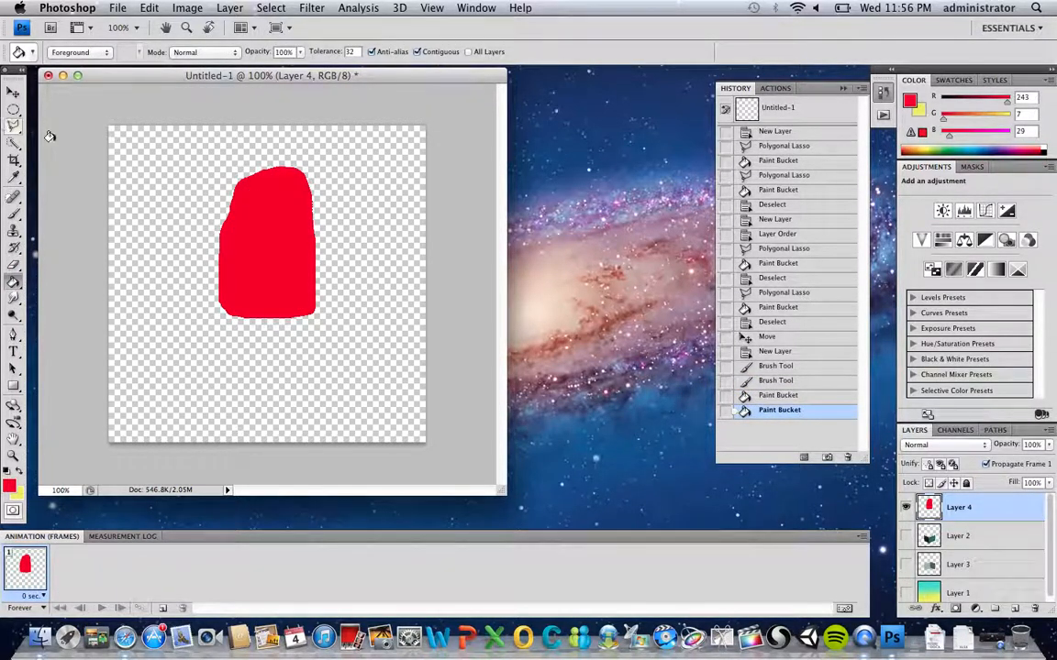
- Paint two outstretched red arms with branching three-fingered hands on both sides of the body using the Brush tool
{"action": "left_click", "coordinate": [12, 216]}
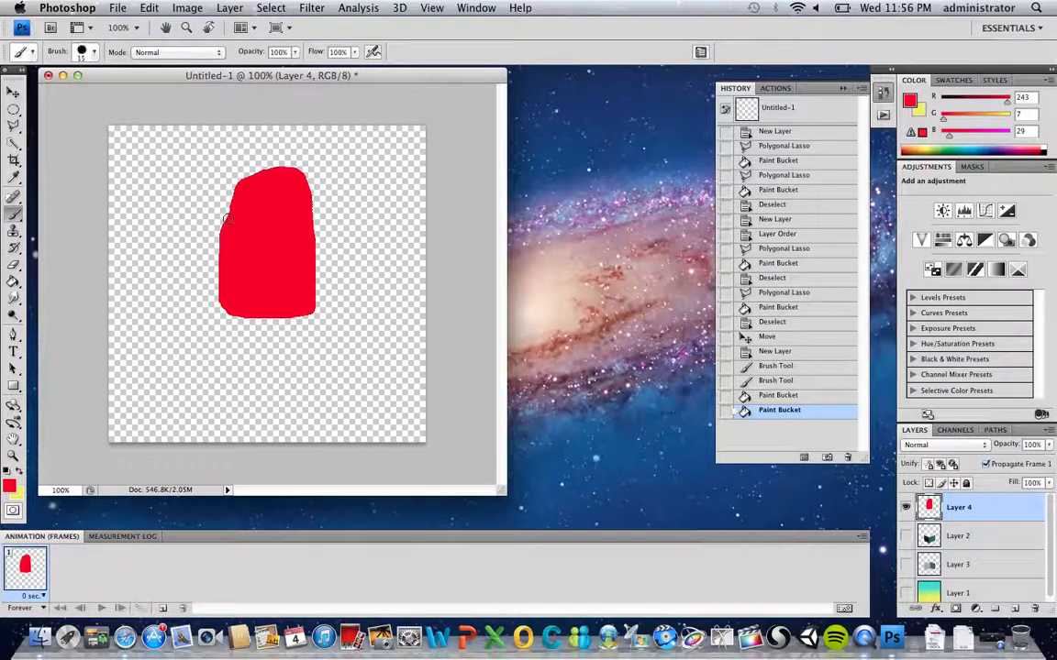
{"action": "mouse_move", "coordinate": [234, 217]}
{"action": "left_mouse_down"}
{"action": "mouse_move", "coordinate": [178, 204]}
{"action": "mouse_move", "coordinate": [171, 166]}
{"action": "mouse_move", "coordinate": [160, 193]}
{"action": "mouse_move", "coordinate": [152, 189]}
{"action": "mouse_move", "coordinate": [173, 204]}
{"action": "mouse_move", "coordinate": [147, 217]}
{"action": "left_mouse_up"}
{"action": "mouse_move", "coordinate": [298, 218]}
{"action": "left_mouse_down"}
{"action": "mouse_move", "coordinate": [354, 207]}
{"action": "mouse_move", "coordinate": [309, 223]}
{"action": "mouse_move", "coordinate": [331, 224]}
{"action": "mouse_move", "coordinate": [352, 211]}
{"action": "mouse_move", "coordinate": [313, 235]}
{"action": "mouse_move", "coordinate": [358, 181]}
{"action": "mouse_move", "coordinate": [382, 222]}
{"action": "left_mouse_up"}
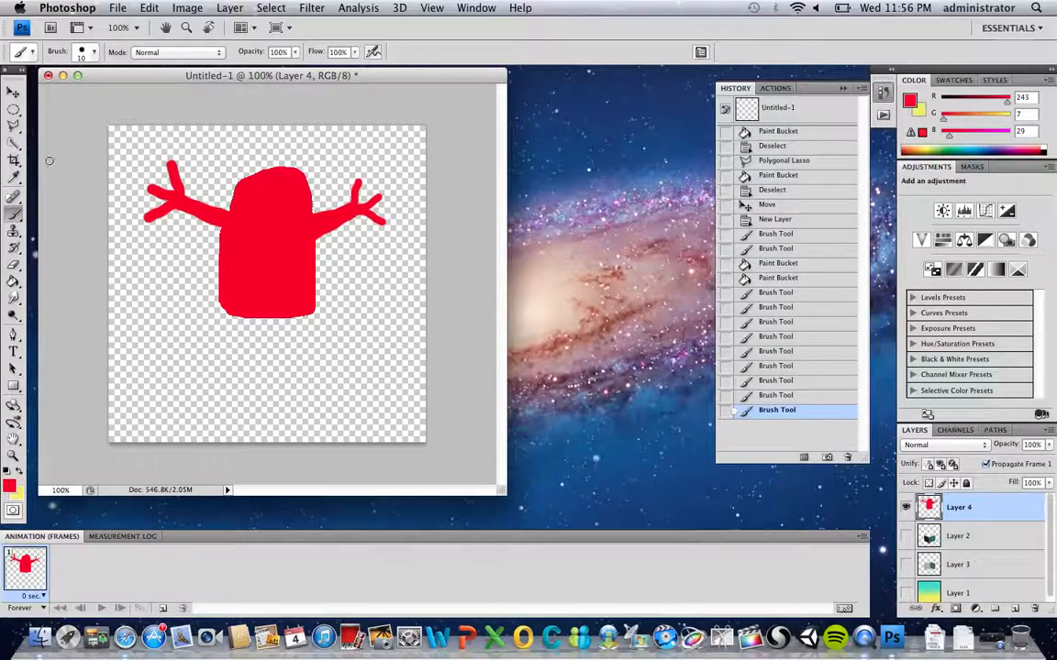
- Set the foreground colour to white and paint two curved horns on top of the red character's head with the Brush tool
{"action": "left_click", "coordinate": [8, 485]}
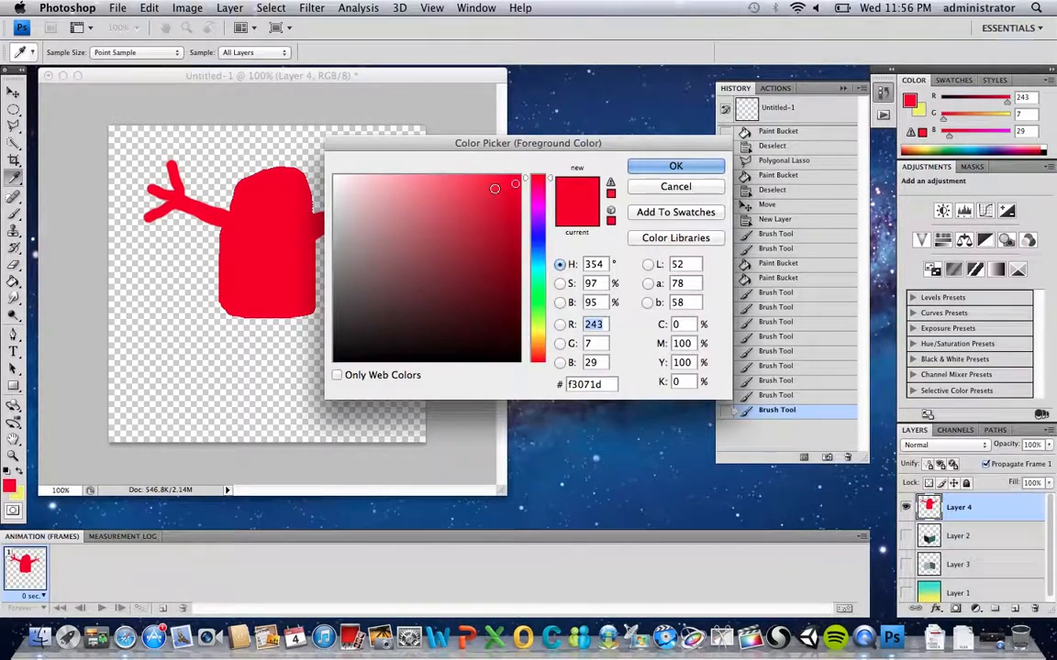
{"action": "left_click", "coordinate": [417, 199]}
{"action": "left_click_drag", "start_coordinate": [417, 199], "coordinate": [302, 158]}
{"action": "left_click", "coordinate": [676, 166]}
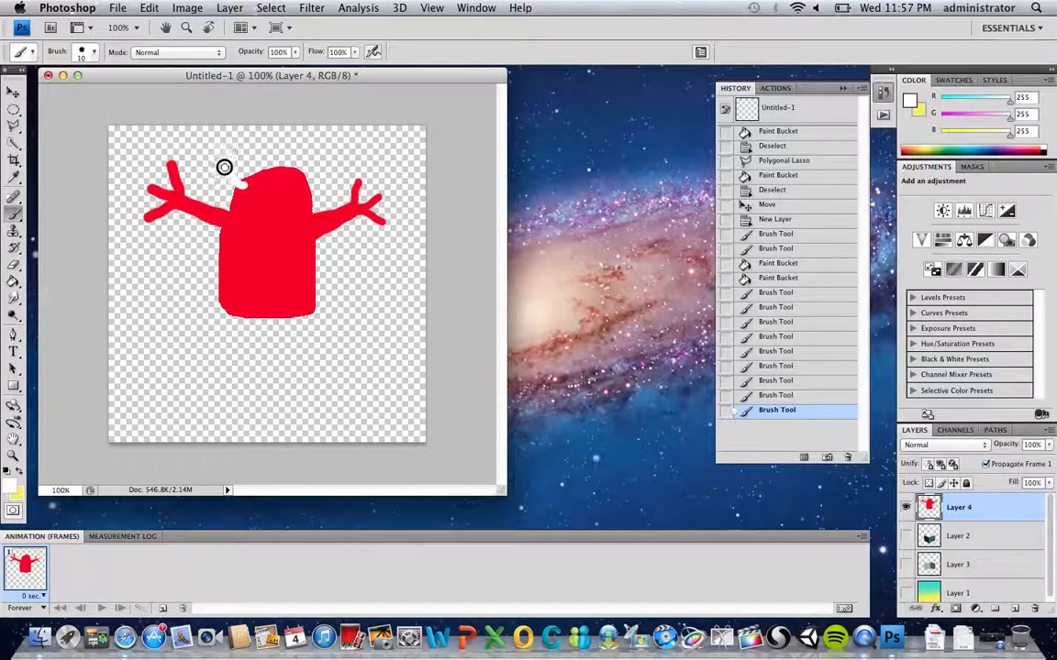
{"action": "mouse_move", "coordinate": [223, 165]}
{"action": "left_mouse_down"}
{"action": "mouse_move", "coordinate": [249, 188]}
{"action": "mouse_move", "coordinate": [302, 168]}
{"action": "mouse_move", "coordinate": [302, 141]}
{"action": "mouse_move", "coordinate": [317, 165]}
{"action": "mouse_move", "coordinate": [310, 188]}
{"action": "mouse_move", "coordinate": [300, 179]}
{"action": "mouse_move", "coordinate": [309, 168]}
{"action": "mouse_move", "coordinate": [292, 167]}
{"action": "left_mouse_up"}
- Select two ovals on the face, the one on the left larger, and fill both with white as eyes
{"action": "left_click", "coordinate": [14, 108]}
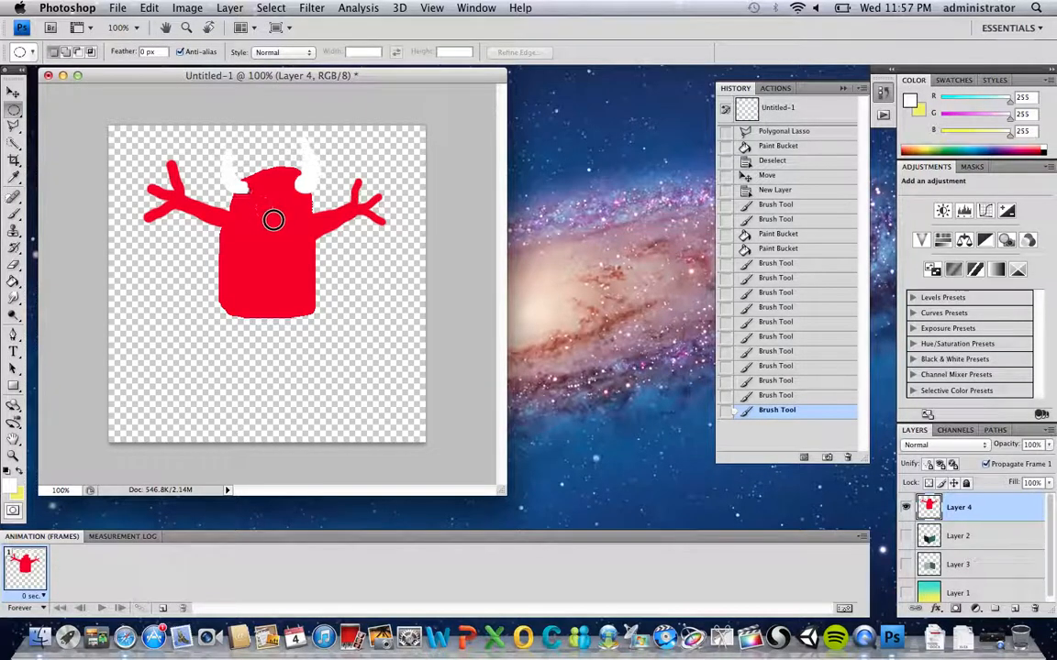
{"action": "left_click_drag", "start_coordinate": [273, 222], "coordinate": [276, 221]}
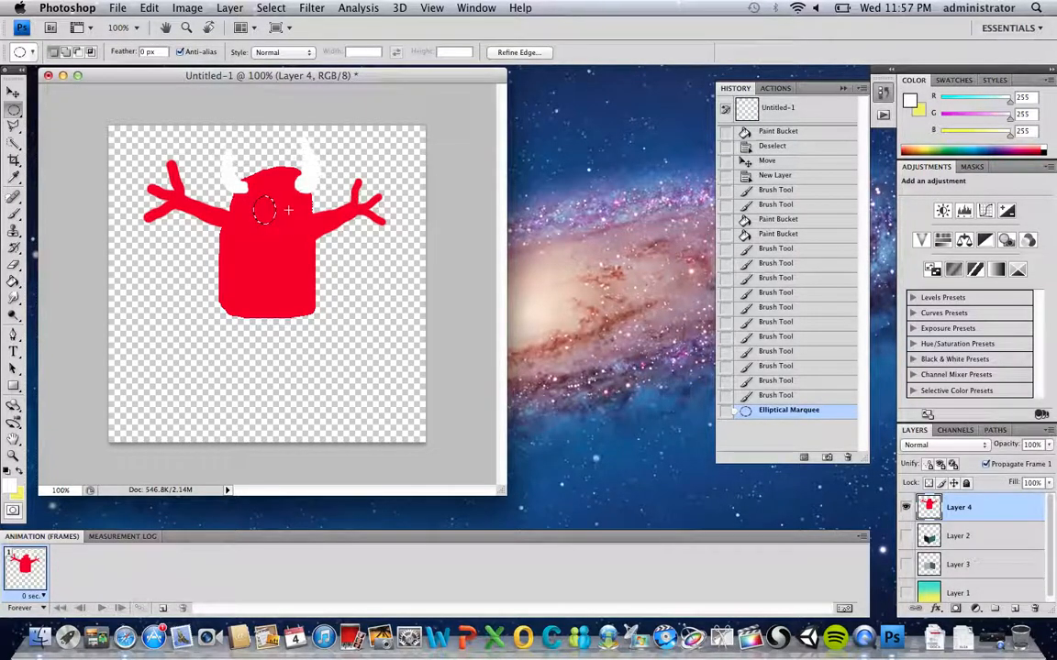
{"action": "left_click_drag", "start_coordinate": [292, 222], "coordinate": [289, 222]}
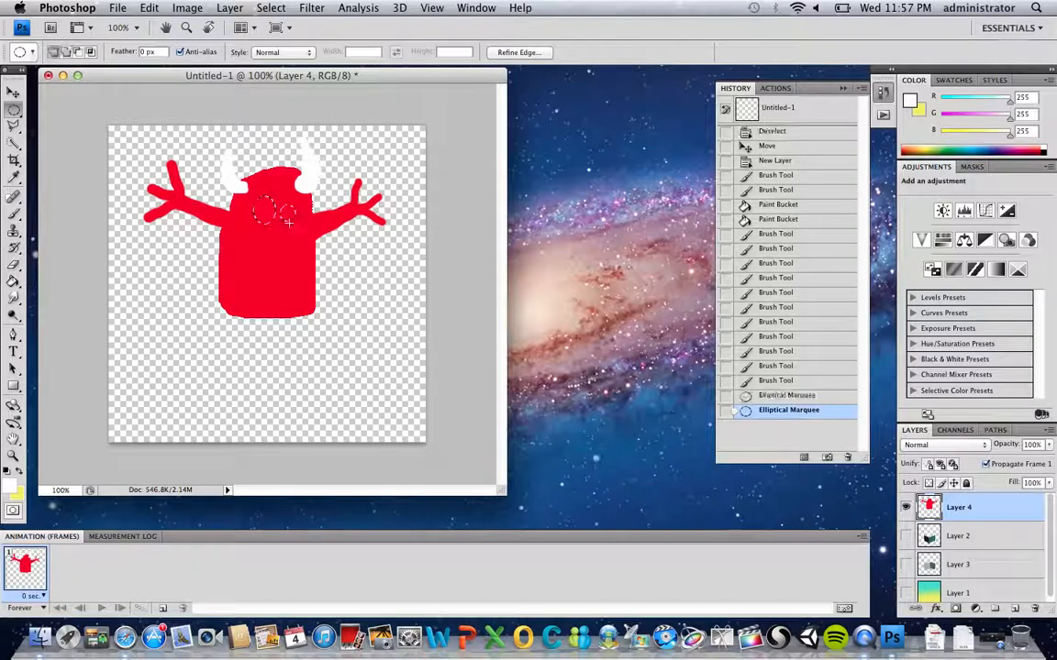
{"action": "left_click", "coordinate": [13, 283]}
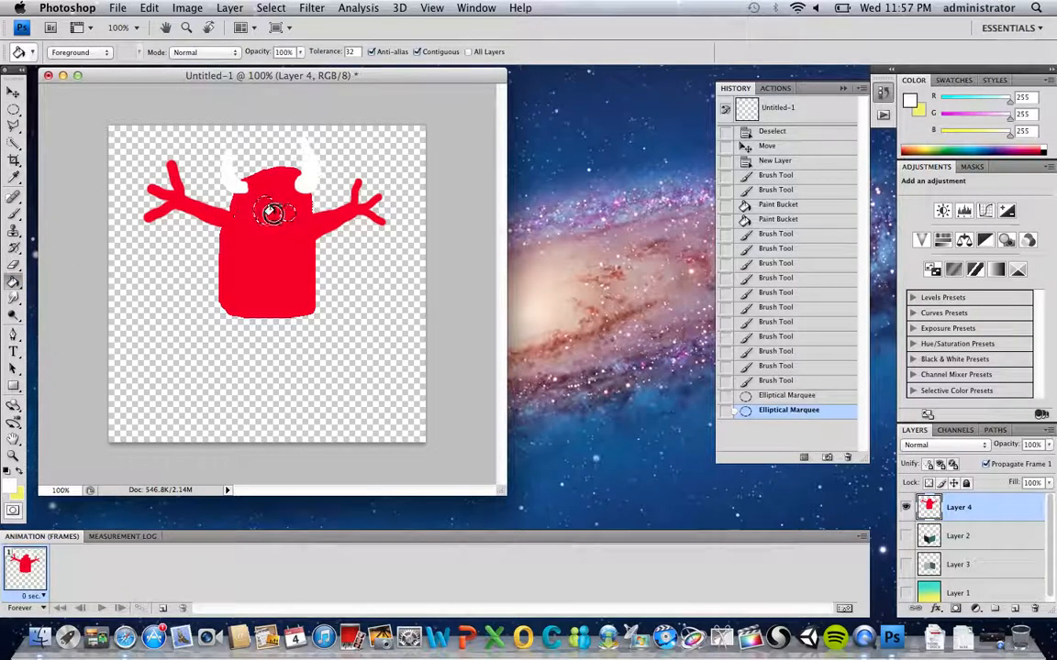
{"action": "left_click", "coordinate": [268, 210]}
- Fill a small oval pupil inside each white eye with near-black RGB 25, 5, 7 and paint a short mouth below in the same colour
{"action": "left_click", "coordinate": [14, 108]}
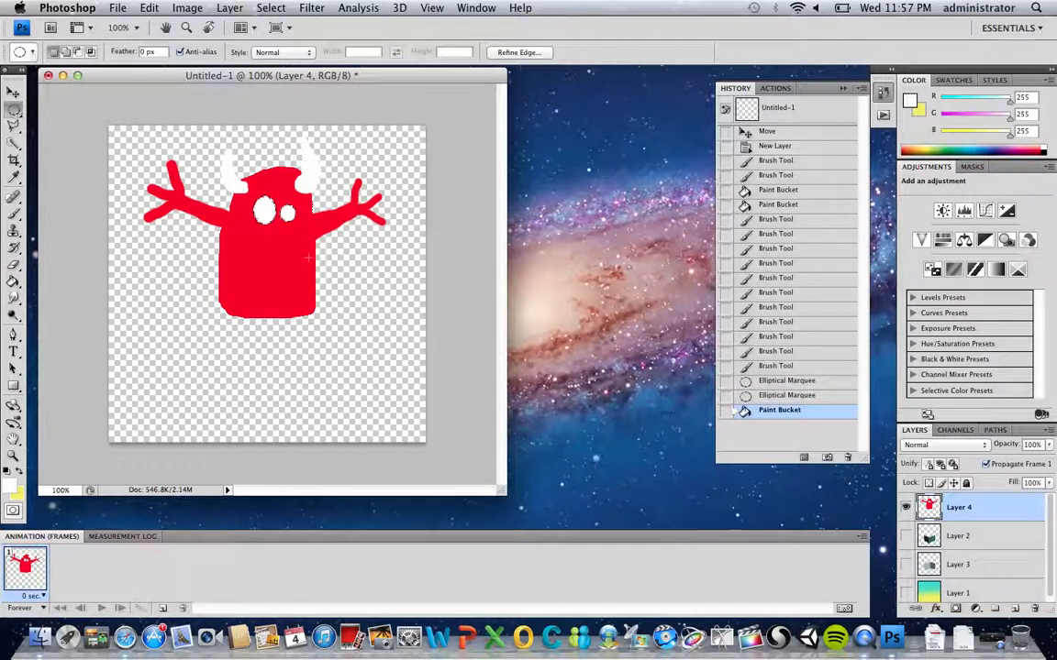
{"action": "left_click", "coordinate": [264, 212]}
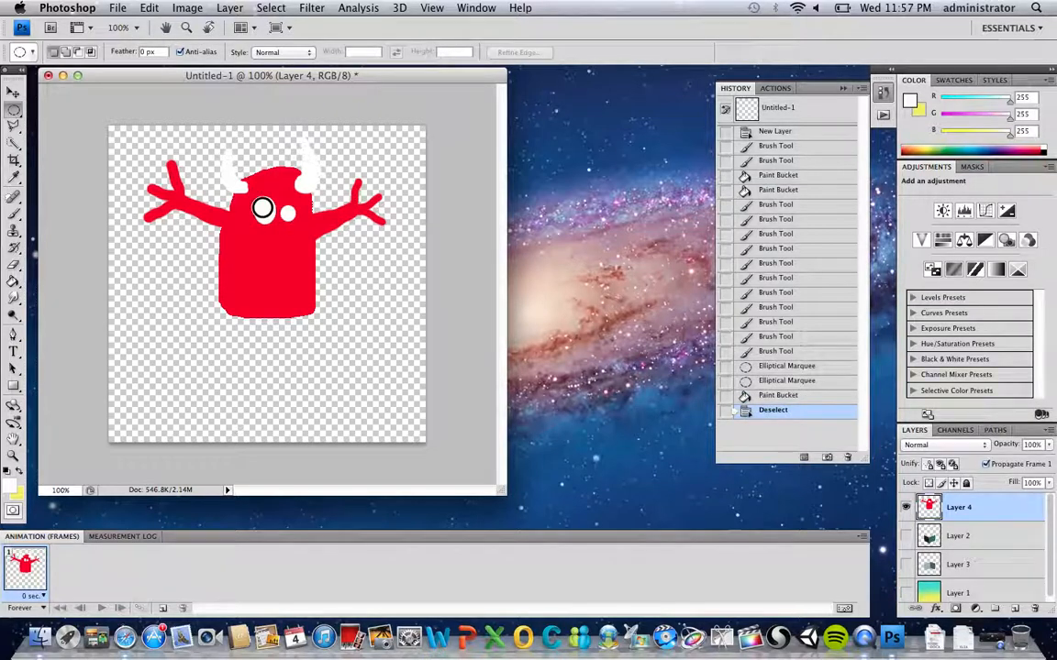
{"action": "left_click_drag", "start_coordinate": [265, 213], "coordinate": [291, 216]}
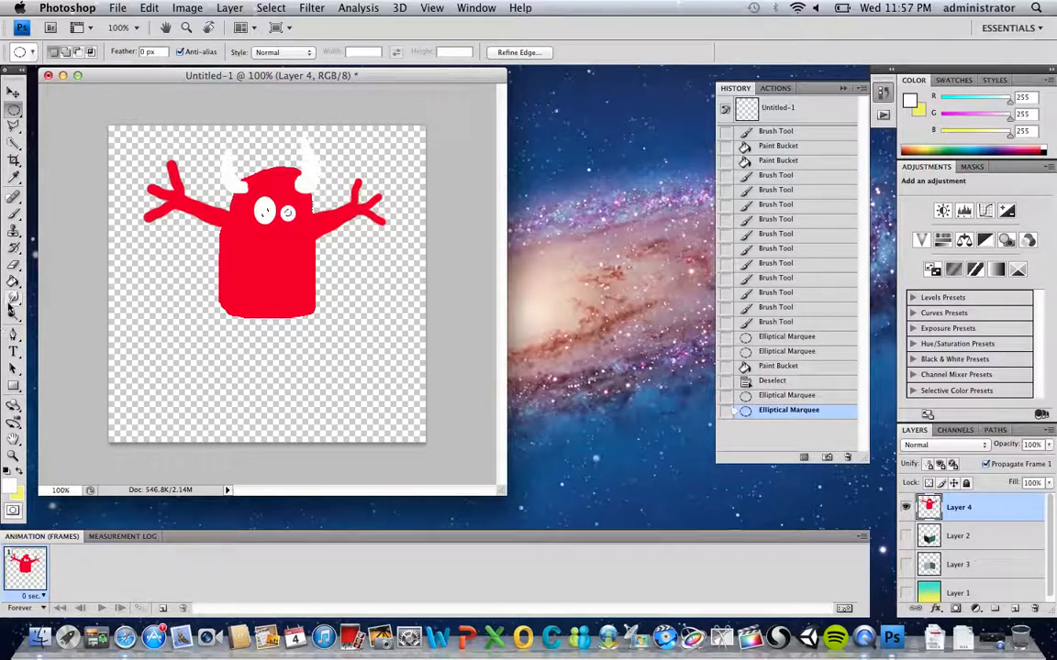
{"action": "left_click", "coordinate": [14, 266]}
{"action": "left_click", "coordinate": [12, 486]}
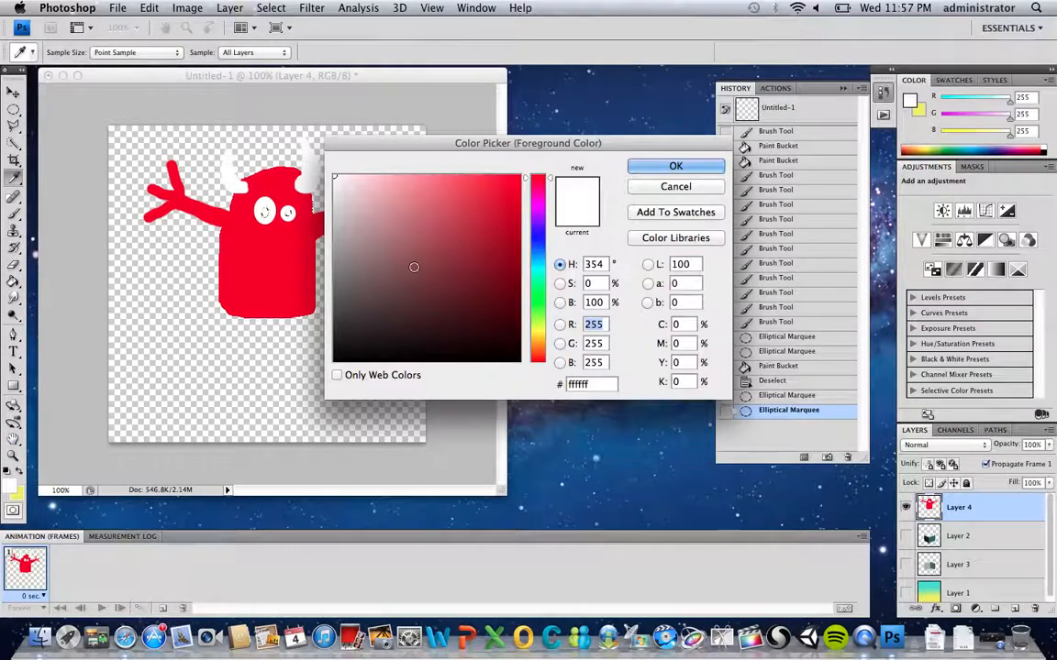
{"action": "left_click_drag", "start_coordinate": [414, 267], "coordinate": [478, 344]}
{"action": "left_click", "coordinate": [667, 172]}
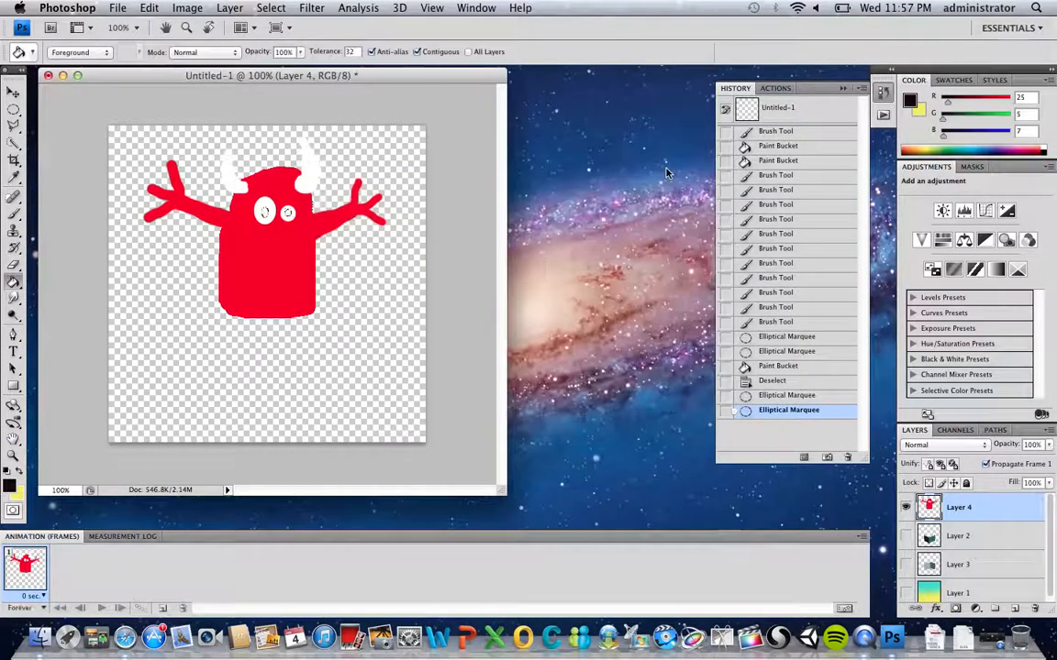
{"action": "left_click", "coordinate": [261, 210]}
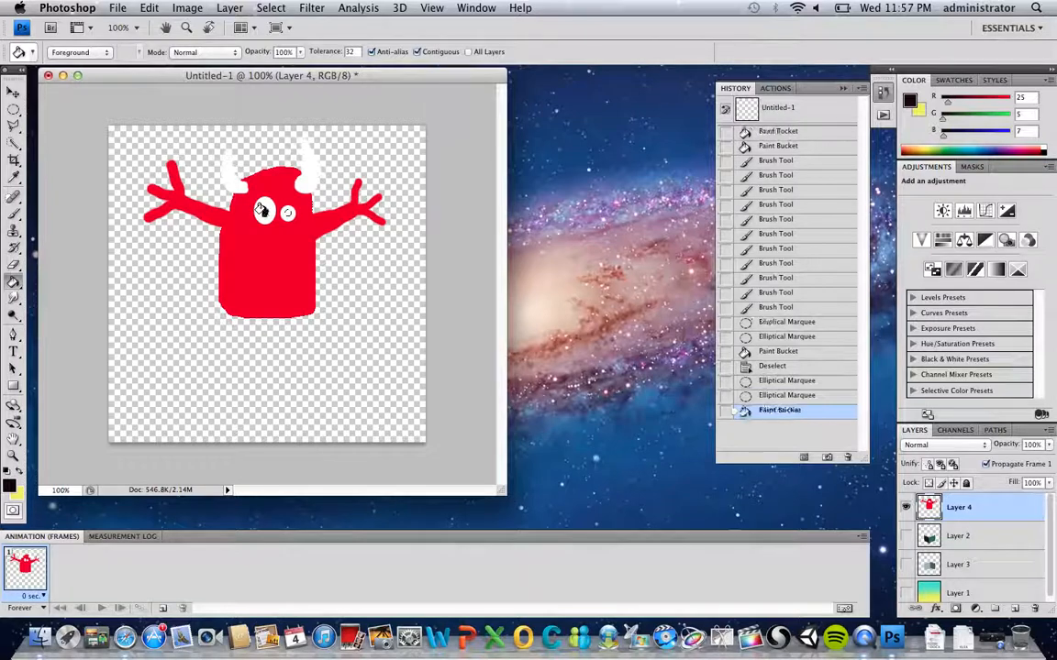
{"action": "left_click", "coordinate": [285, 211]}
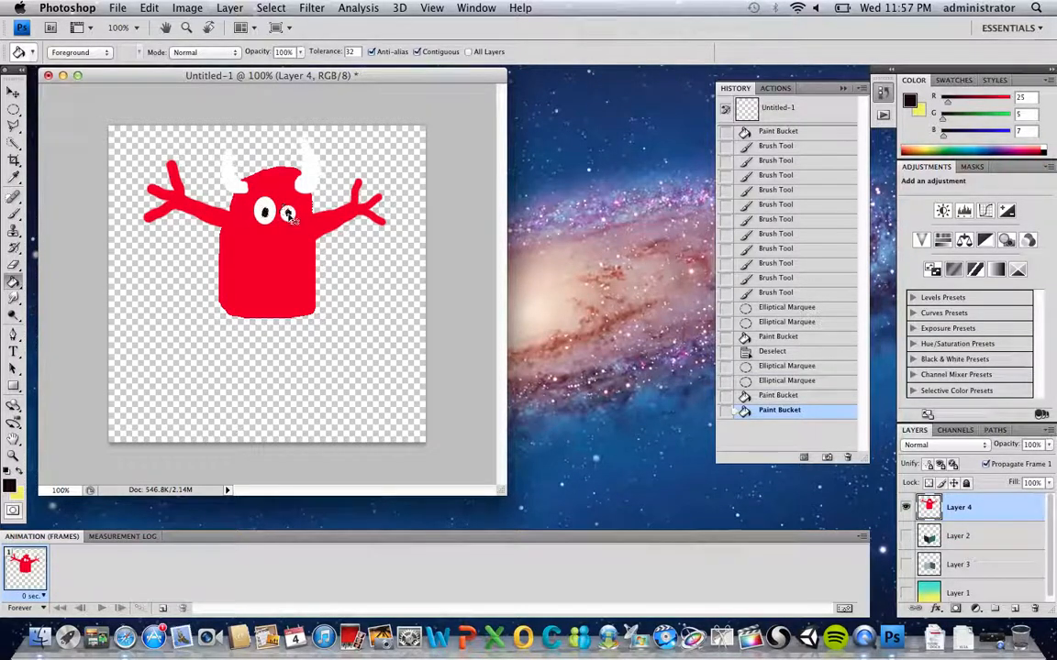
{"action": "key", "text": "super+d"}
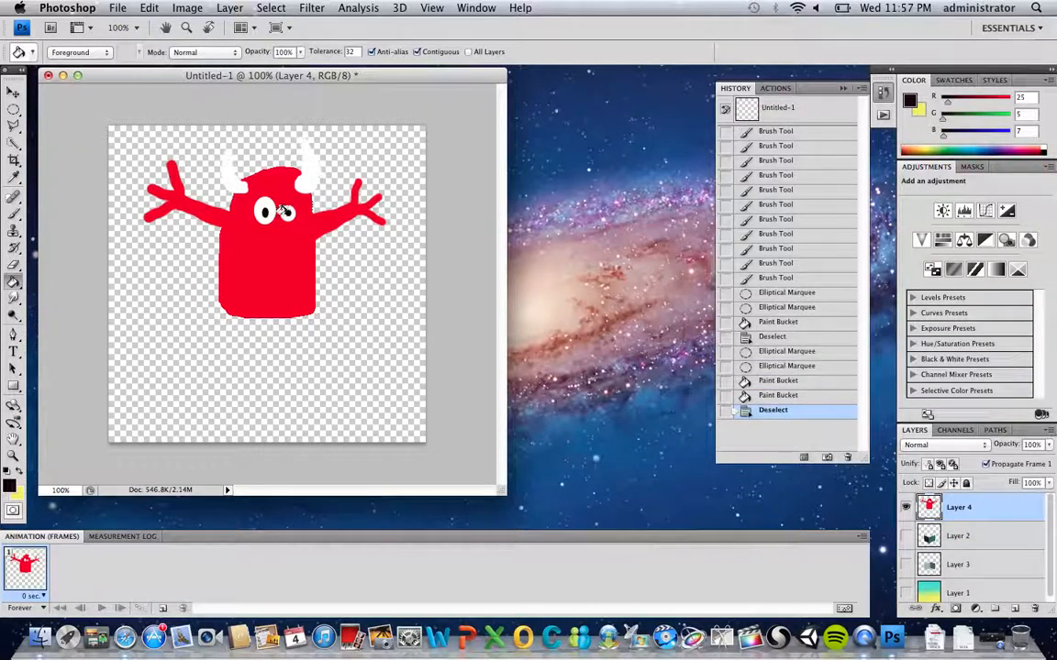
{"action": "left_click", "coordinate": [13, 215]}
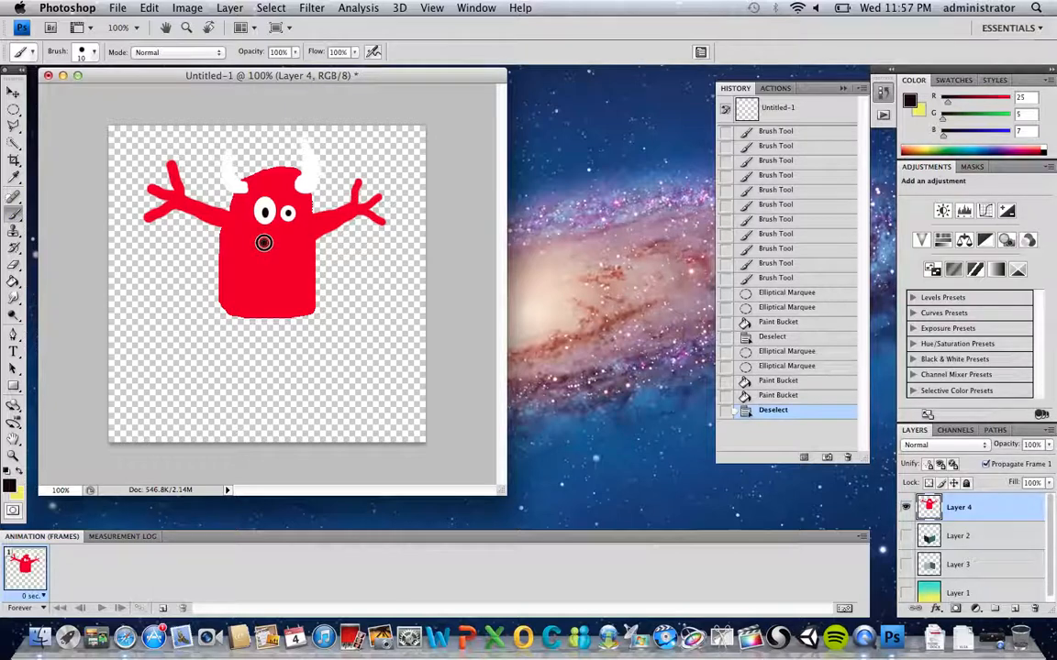
{"action": "left_click_drag", "start_coordinate": [263, 242], "coordinate": [294, 239]}
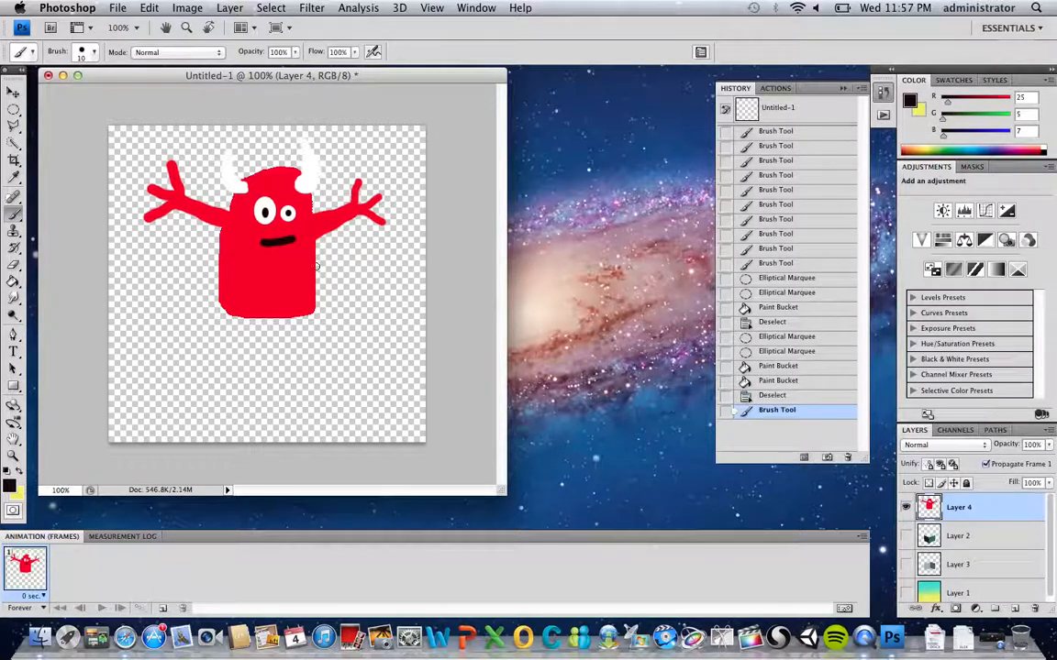
- Make Layer 2, Layer 3 and Layer 1 visible together with the character
{"action": "left_click", "coordinate": [915, 541]}
{"action": "left_click", "coordinate": [906, 536]}
{"action": "left_click", "coordinate": [906, 565]}
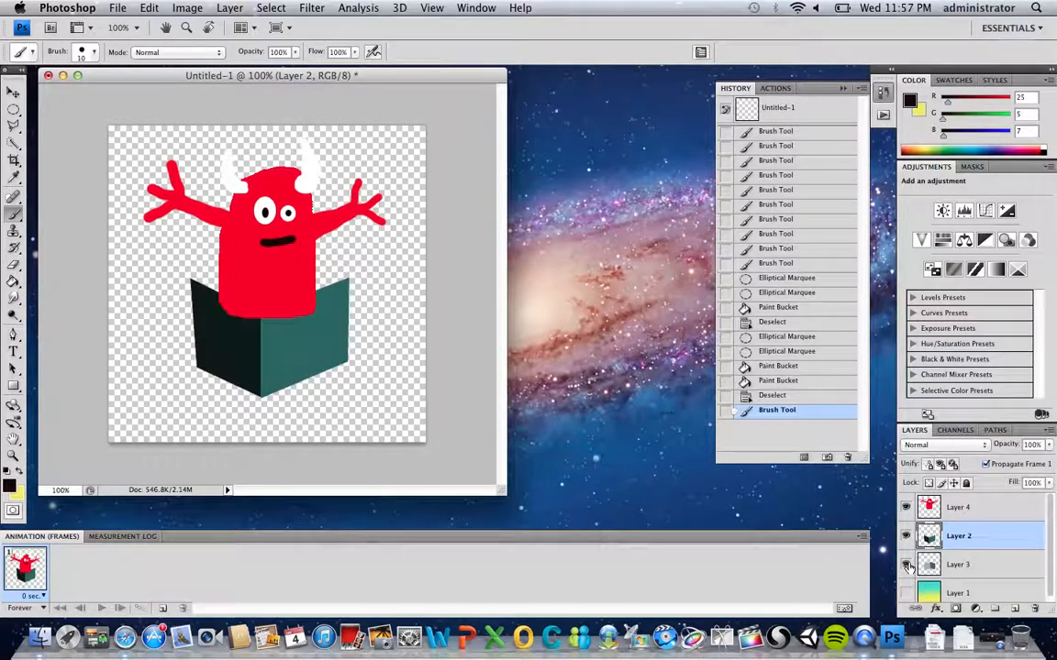
{"action": "left_click", "coordinate": [906, 595]}
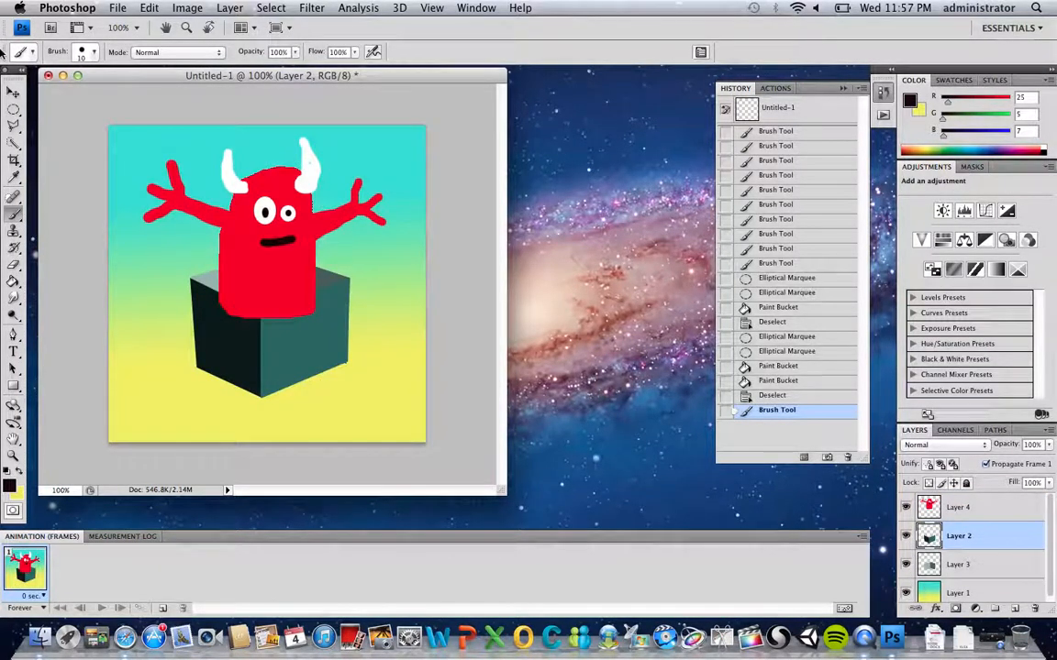
- Scale the character to 60% and seat it in the box with its arms above the rim, stacking Layer 4 directly below Layer 2
{"action": "key", "text": "v"}
{"action": "left_click", "coordinate": [306, 207]}
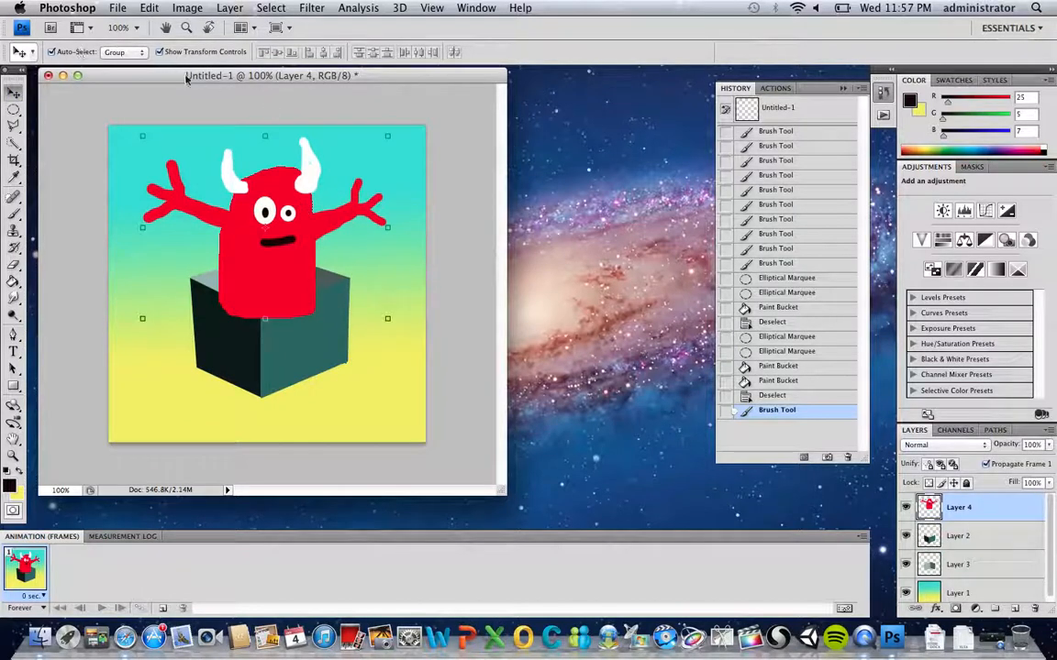
{"action": "left_click_drag", "start_coordinate": [389, 138], "coordinate": [298, 223]}
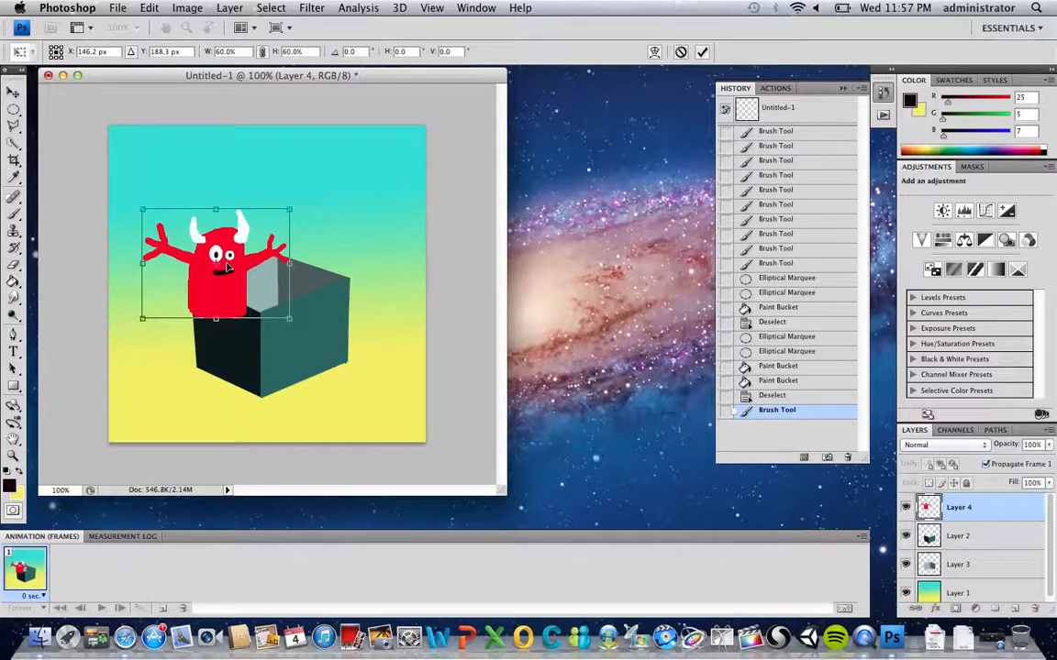
{"action": "left_click_drag", "start_coordinate": [214, 252], "coordinate": [275, 294]}
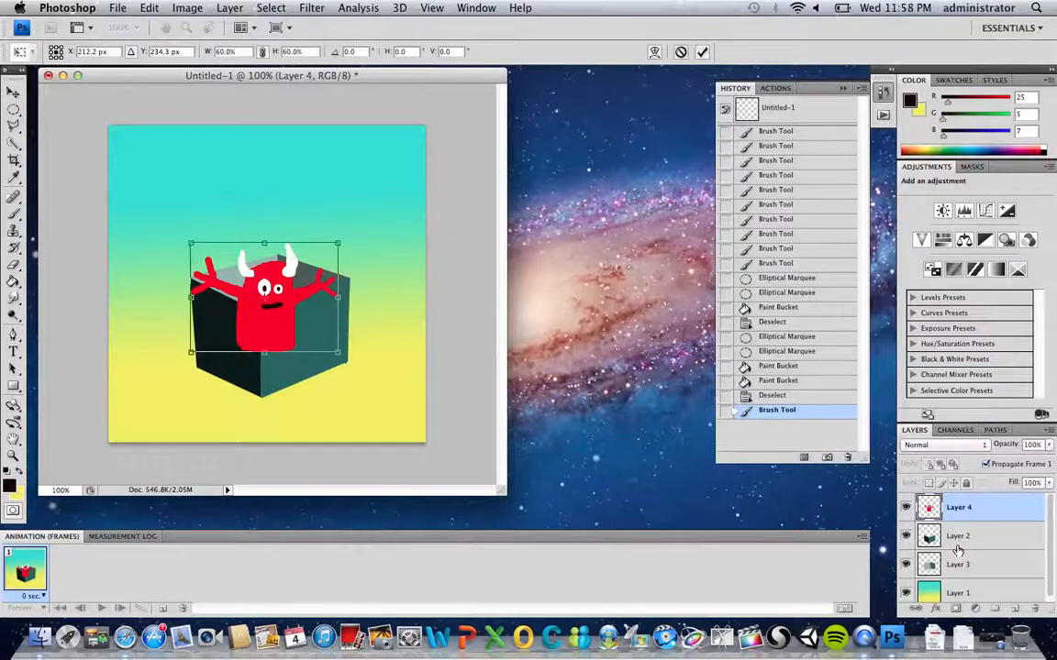
{"action": "key", "text": "Return"}
{"action": "left_click_drag", "start_coordinate": [958, 538], "coordinate": [963, 548]}
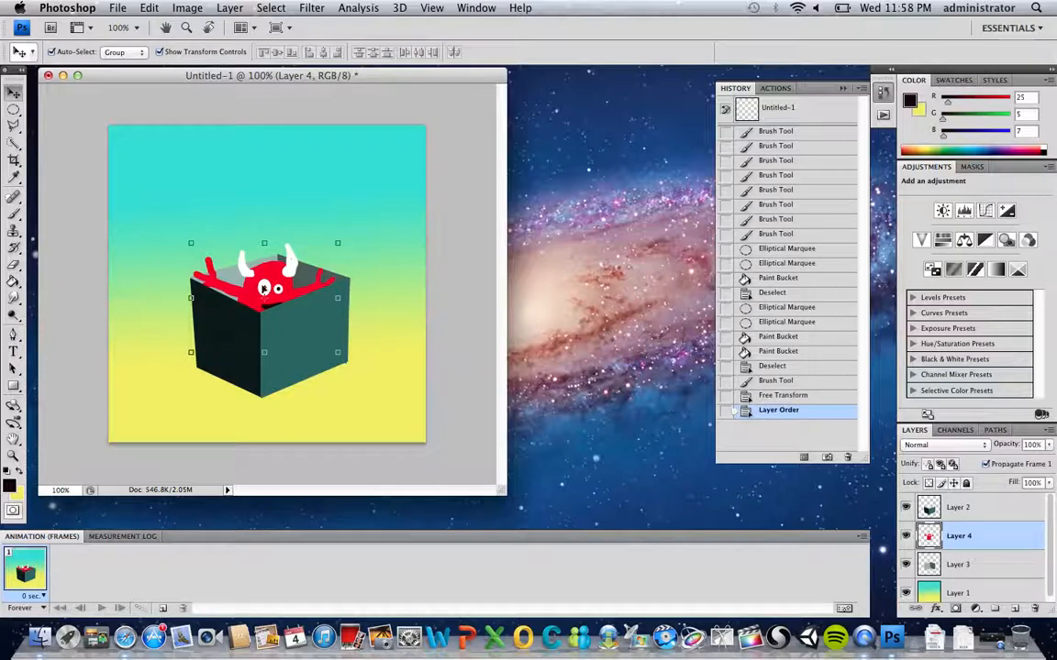
{"action": "left_click_drag", "start_coordinate": [263, 289], "coordinate": [264, 244]}
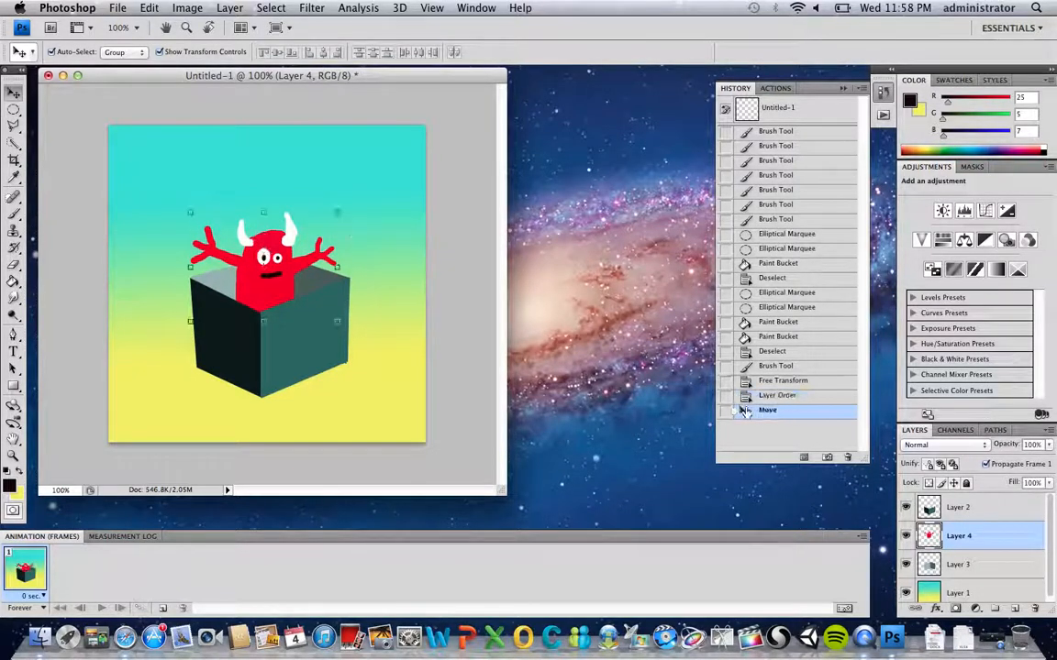
- Hide Layer 2, Layer 3 and Layer 1 so that only the character on Layer 4 is shown
{"action": "left_click", "coordinate": [905, 507]}
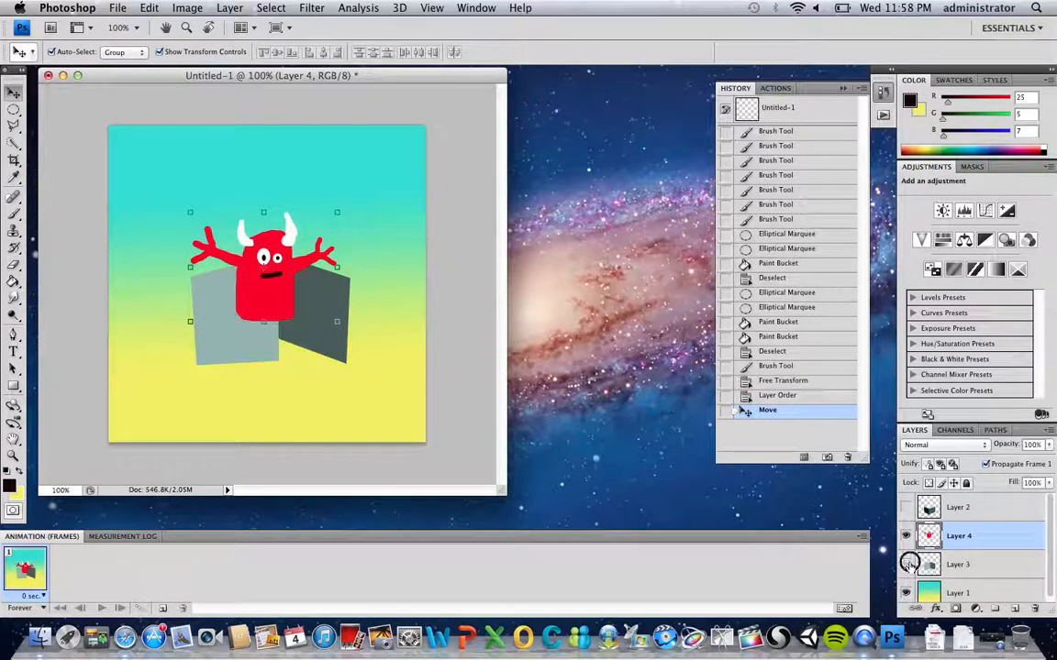
{"action": "left_click", "coordinate": [906, 565]}
{"action": "left_click", "coordinate": [905, 593]}
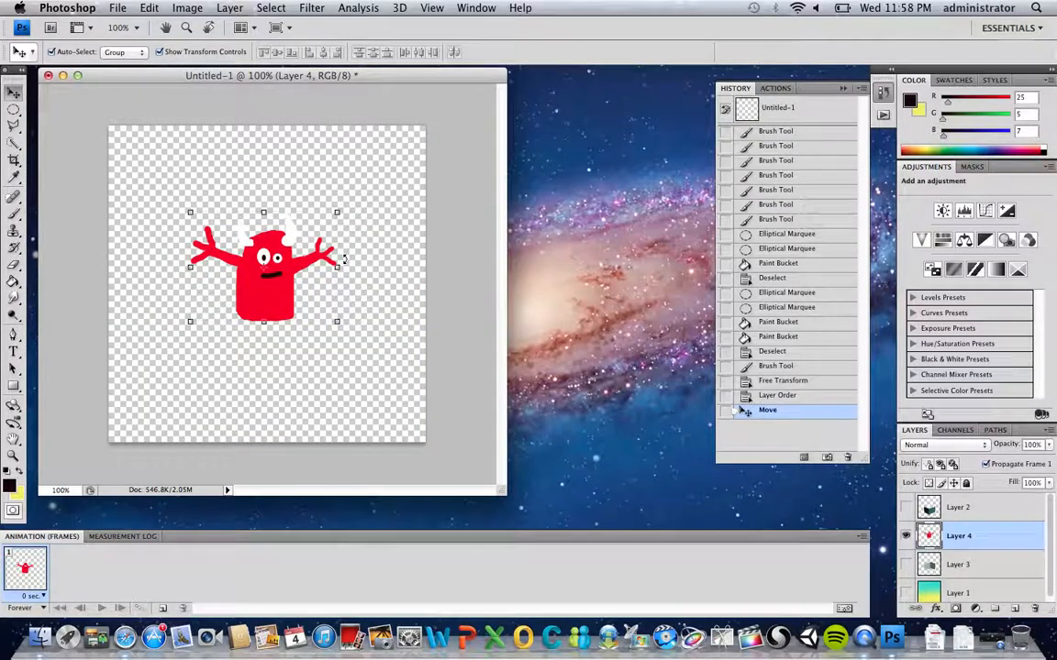
- Duplicate the character's Layer 4 under the default name and hide the original layer
{"action": "right_click", "coordinate": [1006, 544]}
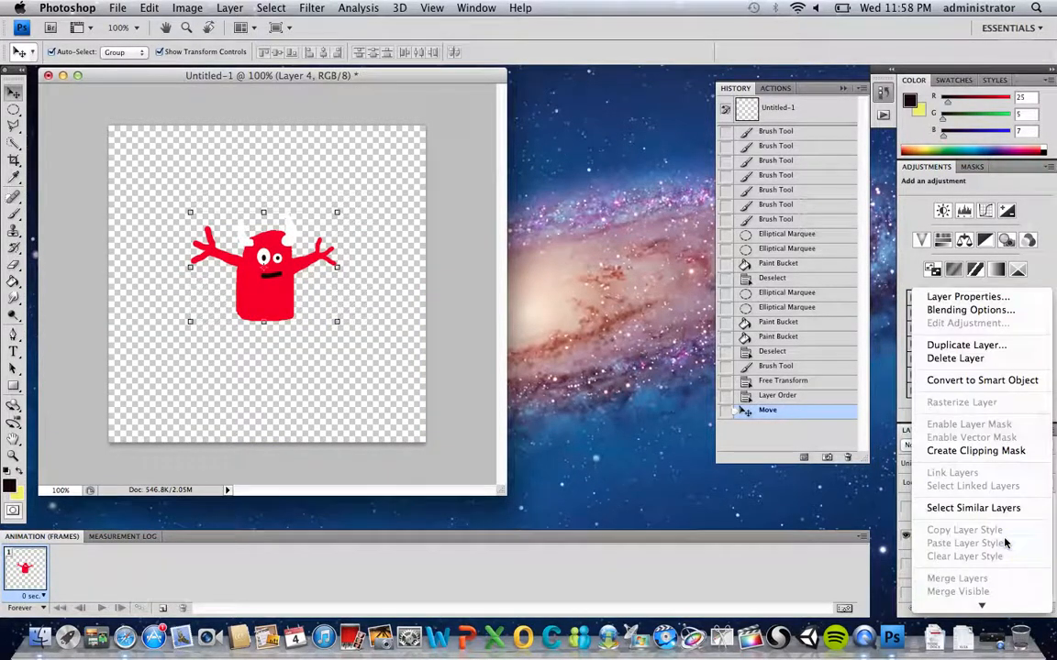
{"action": "left_click", "coordinate": [959, 346]}
{"action": "left_click", "coordinate": [674, 208]}
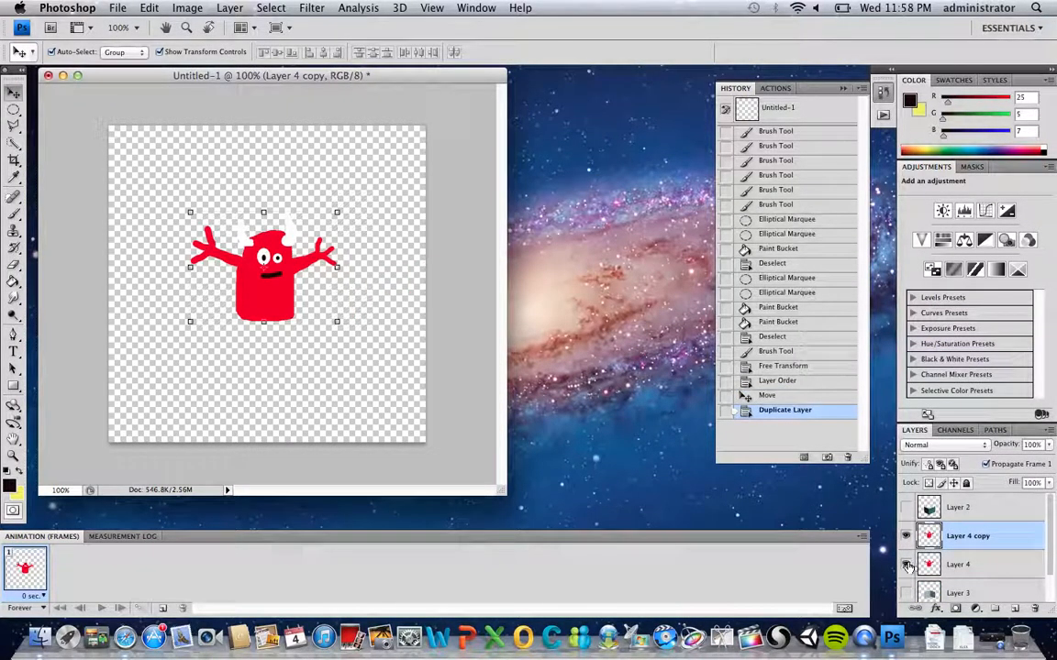
- Lasso the arm on the left of the character copy, rotate it about -55 degrees so it points downward at the shoulder, and deselect
{"action": "left_click", "coordinate": [13, 126]}
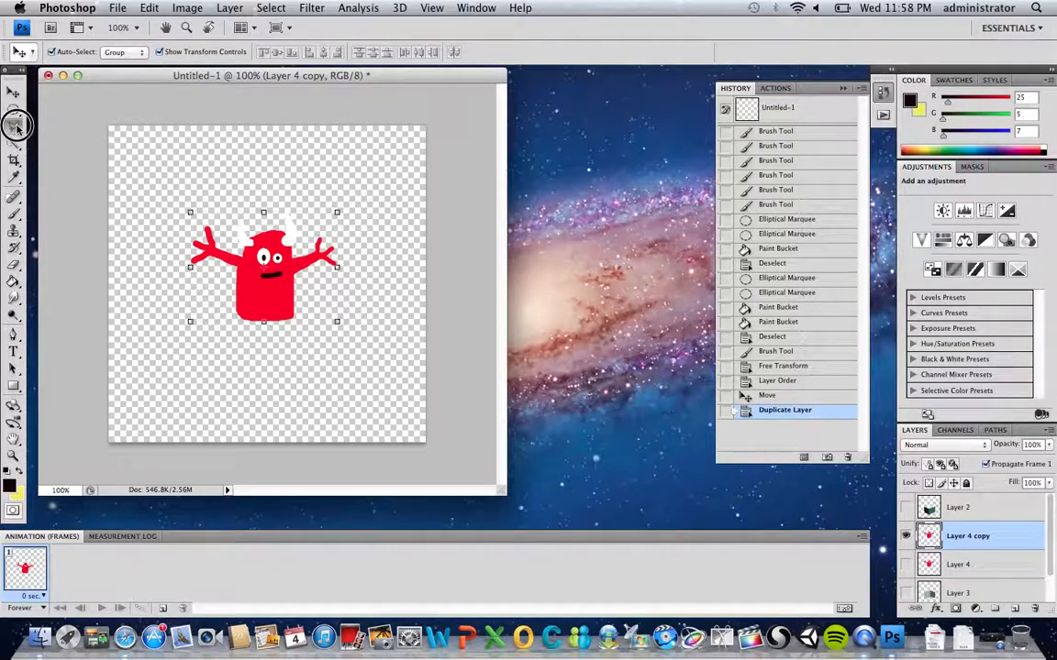
{"action": "left_click", "coordinate": [31, 123]}
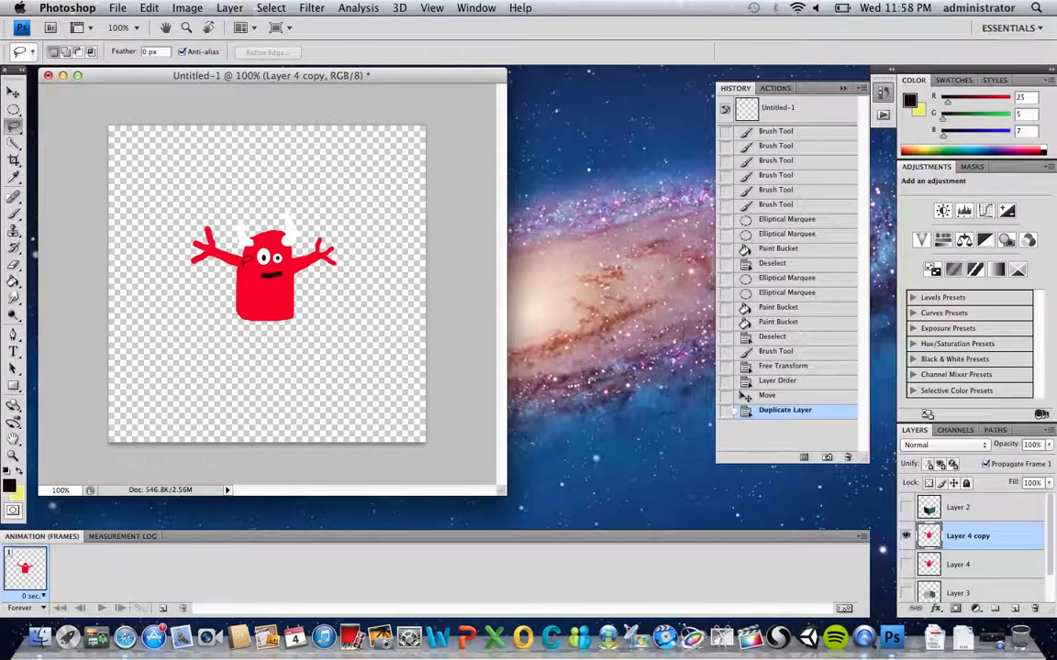
{"action": "mouse_move", "coordinate": [239, 257]}
{"action": "left_mouse_down"}
{"action": "mouse_move", "coordinate": [212, 228]}
{"action": "mouse_move", "coordinate": [183, 221]}
{"action": "mouse_move", "coordinate": [201, 276]}
{"action": "mouse_move", "coordinate": [225, 280]}
{"action": "mouse_move", "coordinate": [236, 266]}
{"action": "left_mouse_up"}
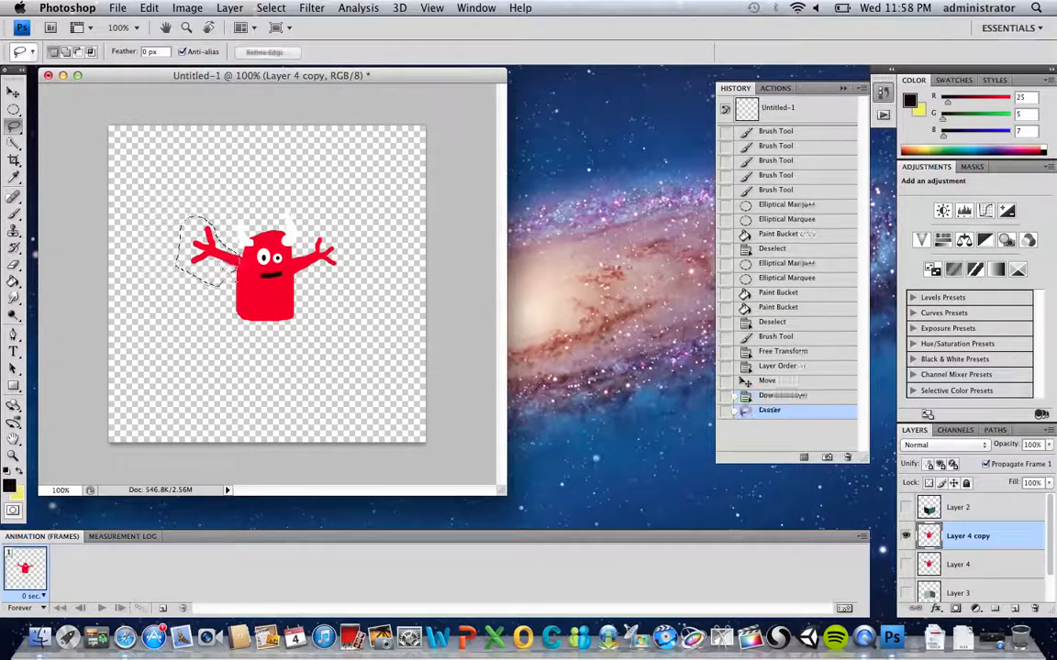
{"action": "key", "text": "v"}
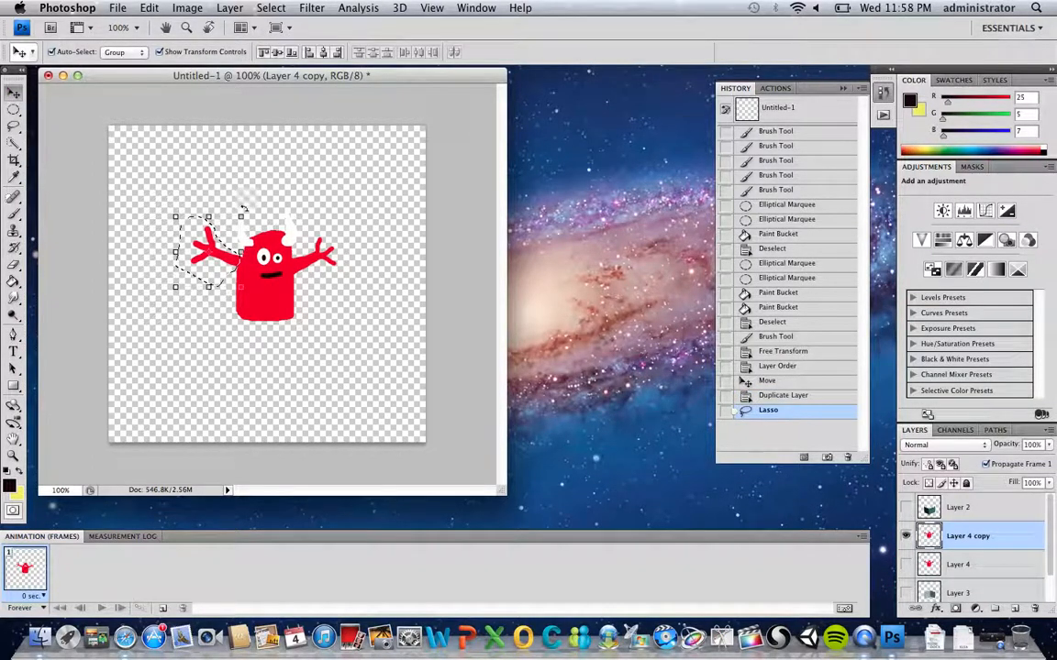
{"action": "left_click_drag", "start_coordinate": [246, 212], "coordinate": [225, 292]}
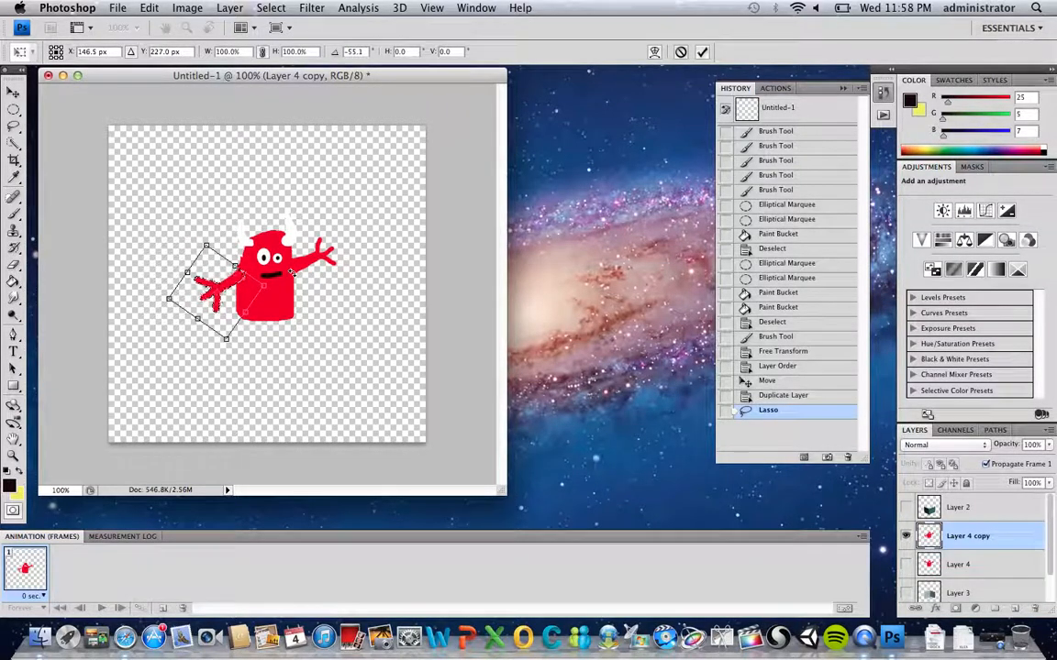
{"action": "key", "text": "Return"}
{"action": "key", "text": "super+d"}
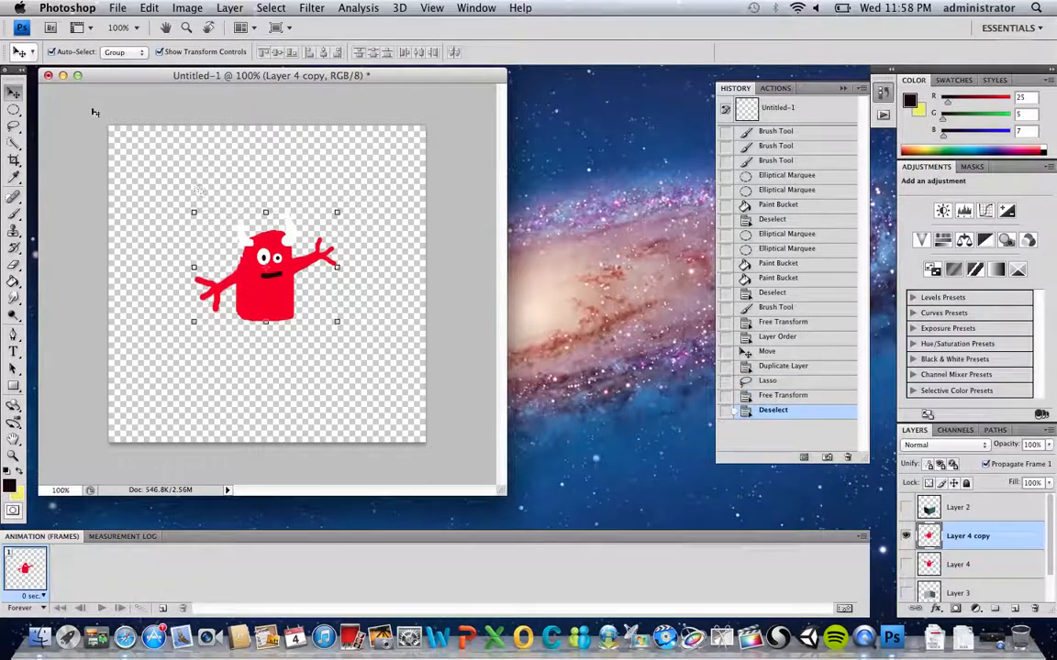
{"action": "left_click", "coordinate": [14, 127]}
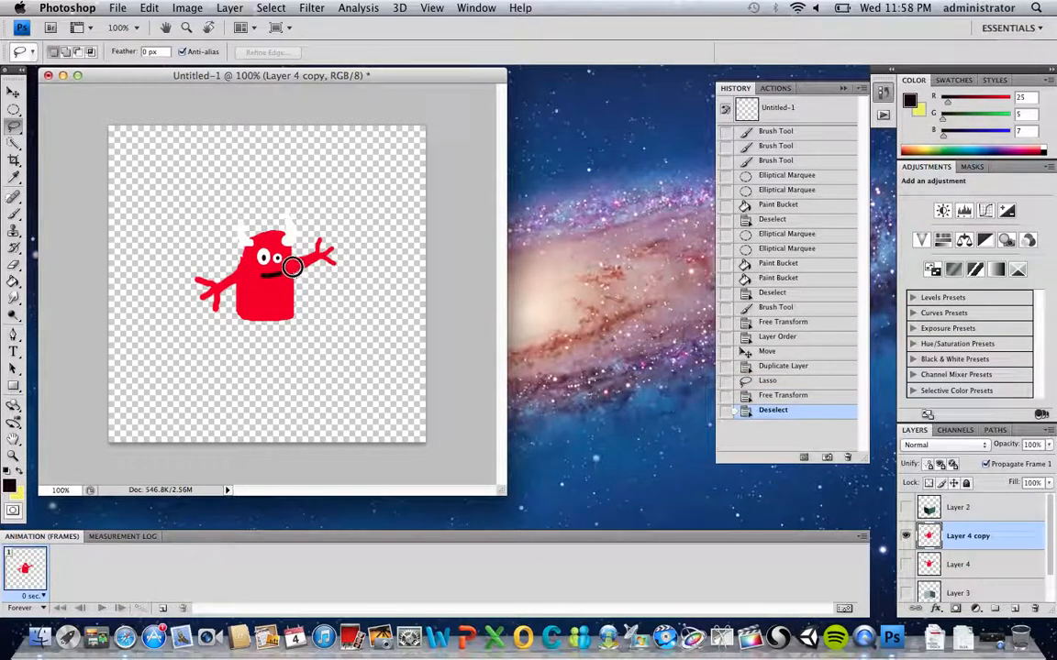
{"action": "mouse_move", "coordinate": [303, 246]}
{"action": "left_mouse_down"}
{"action": "mouse_move", "coordinate": [354, 236]}
{"action": "mouse_move", "coordinate": [323, 276]}
{"action": "mouse_move", "coordinate": [288, 268]}
{"action": "mouse_move", "coordinate": [296, 222]}
{"action": "left_mouse_up"}
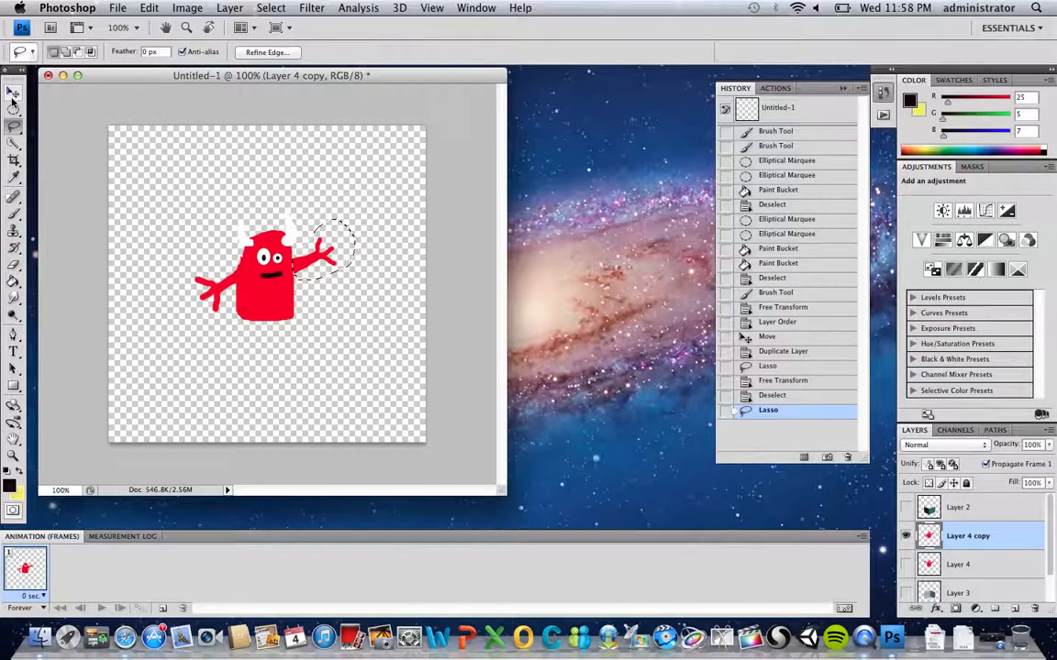
{"action": "left_click", "coordinate": [14, 93]}
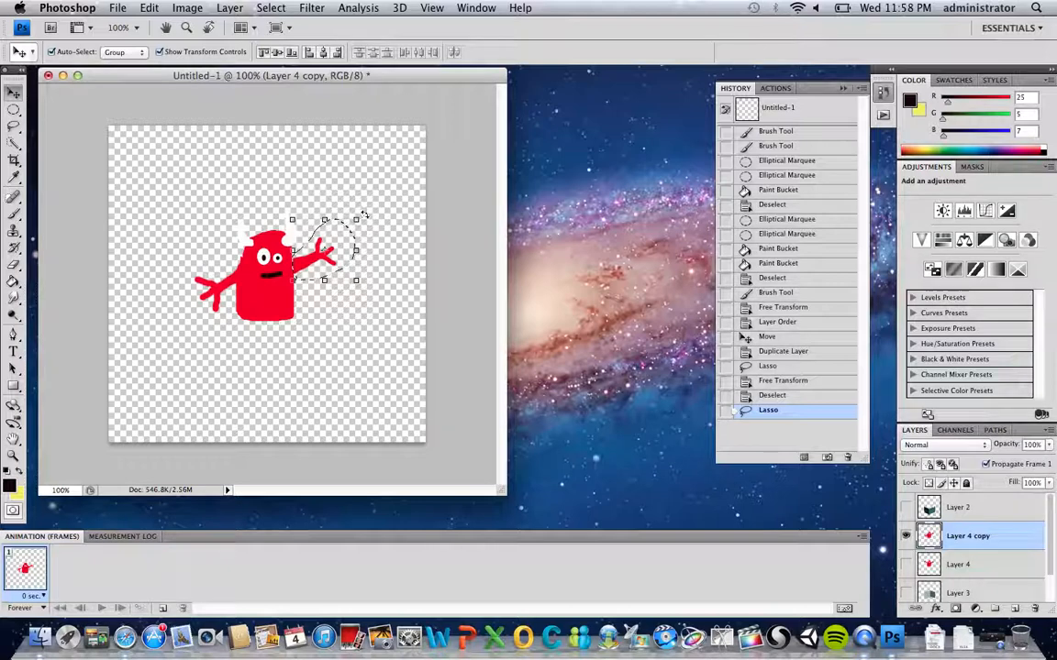
{"action": "left_click", "coordinate": [364, 243]}
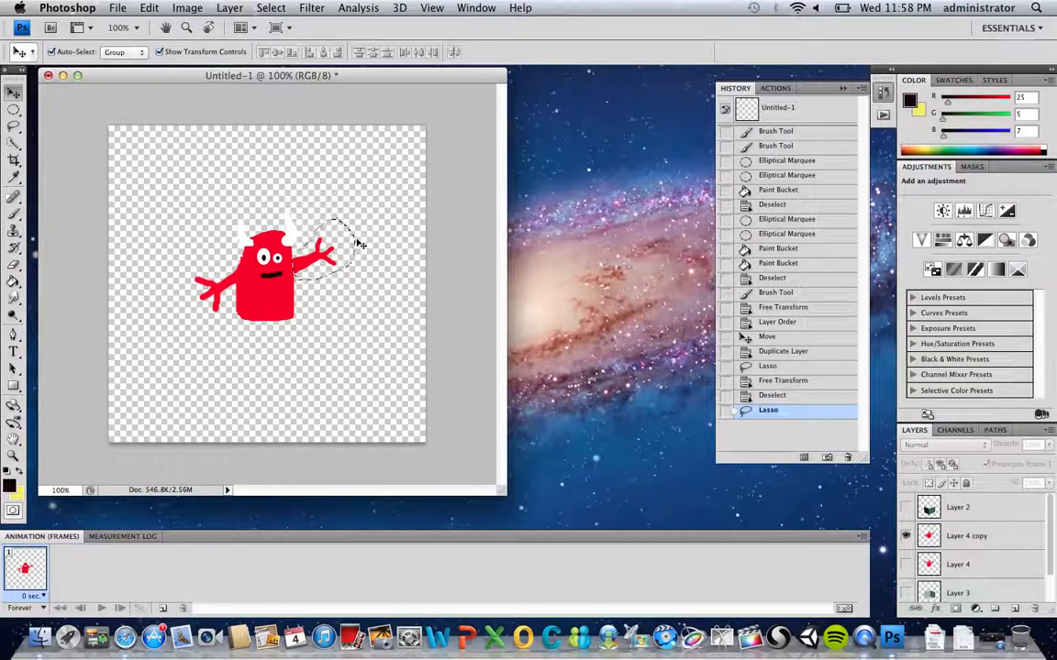
{"action": "left_click", "coordinate": [323, 260]}
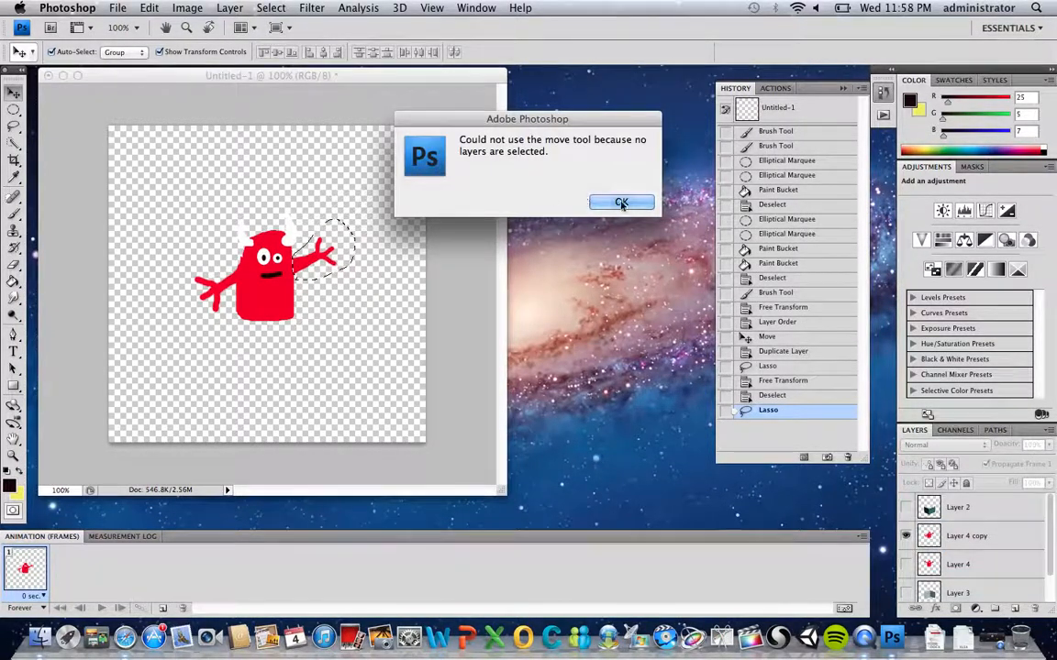
{"action": "left_click", "coordinate": [620, 201]}
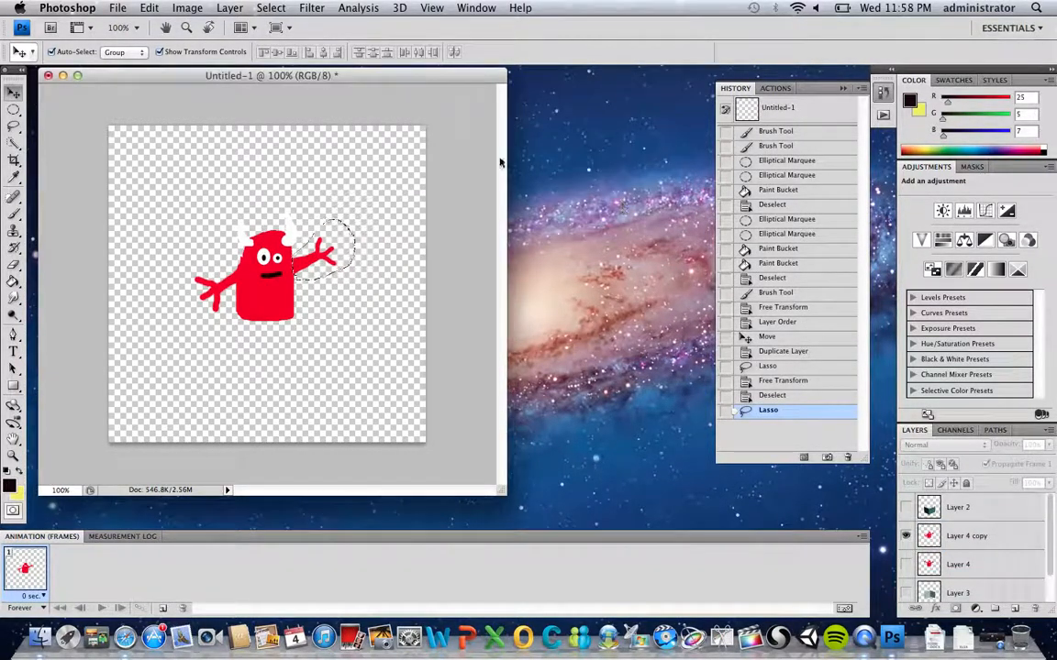
{"action": "left_click", "coordinate": [323, 254]}
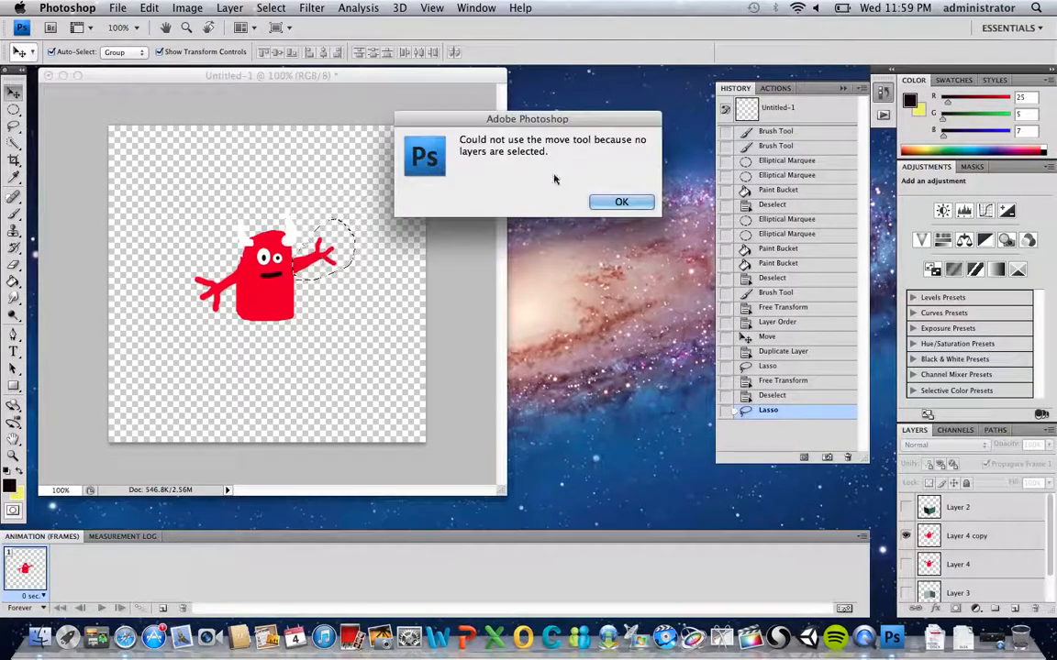
{"action": "left_click", "coordinate": [614, 200]}
- Lasso the raised arm on the right of the character copy, replacing the old selection, and make Layer 4 copy active
{"action": "left_click", "coordinate": [14, 126]}
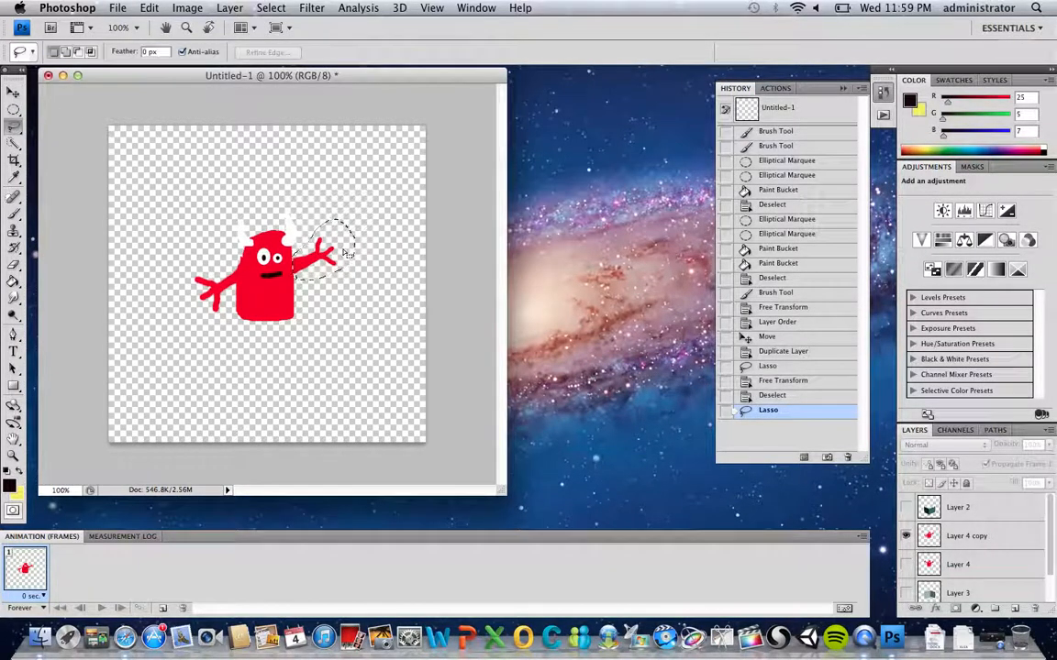
{"action": "left_click", "coordinate": [345, 253]}
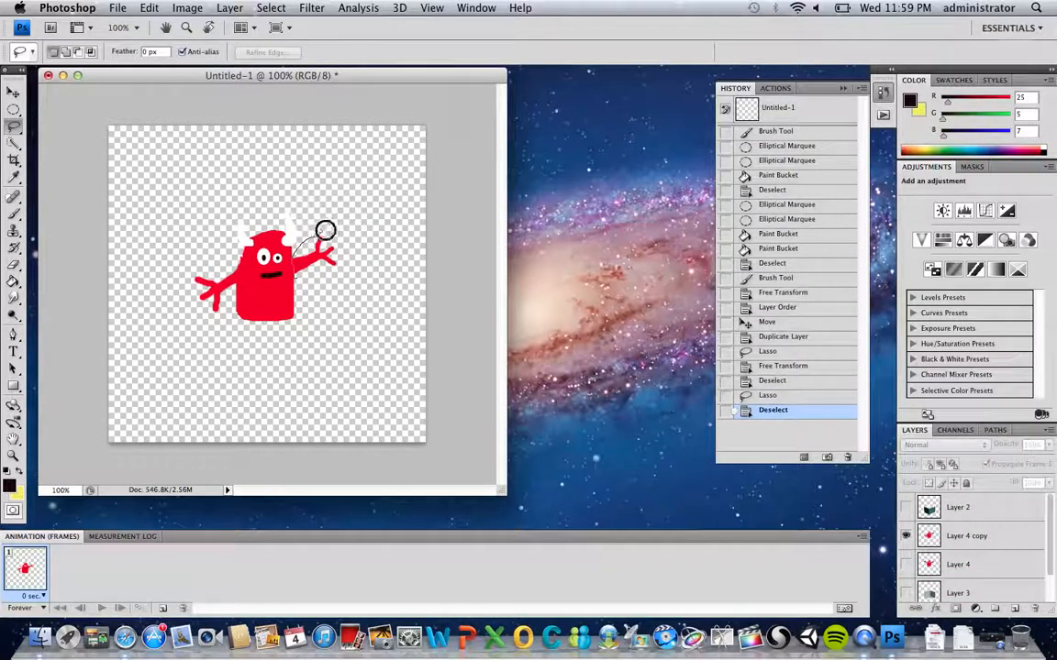
{"action": "left_click_drag", "start_coordinate": [302, 286], "coordinate": [297, 275]}
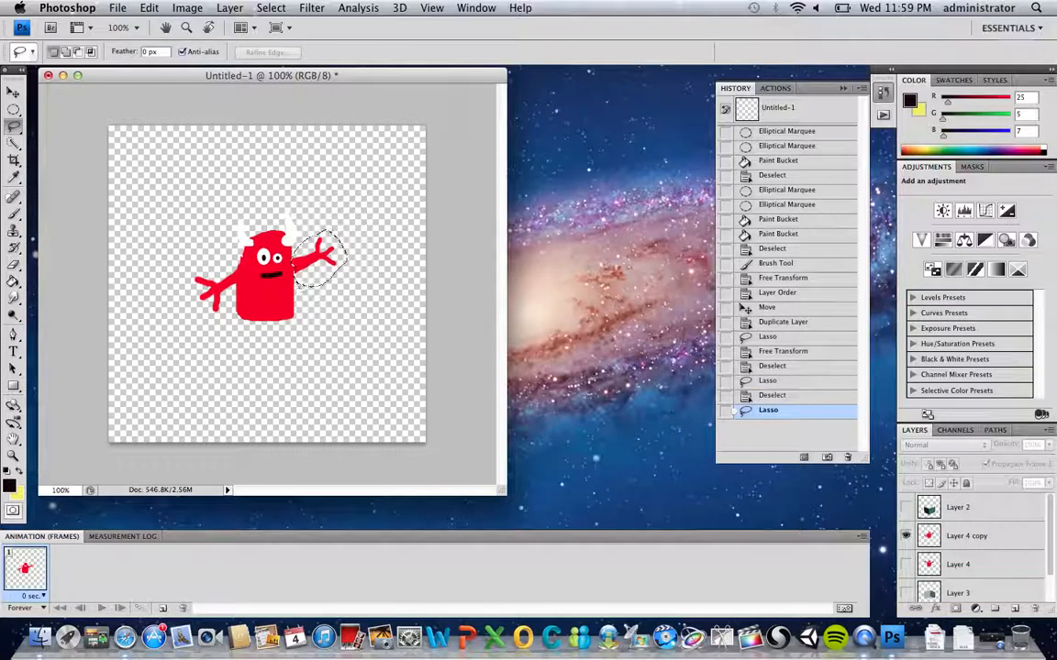
{"action": "left_click", "coordinate": [13, 92]}
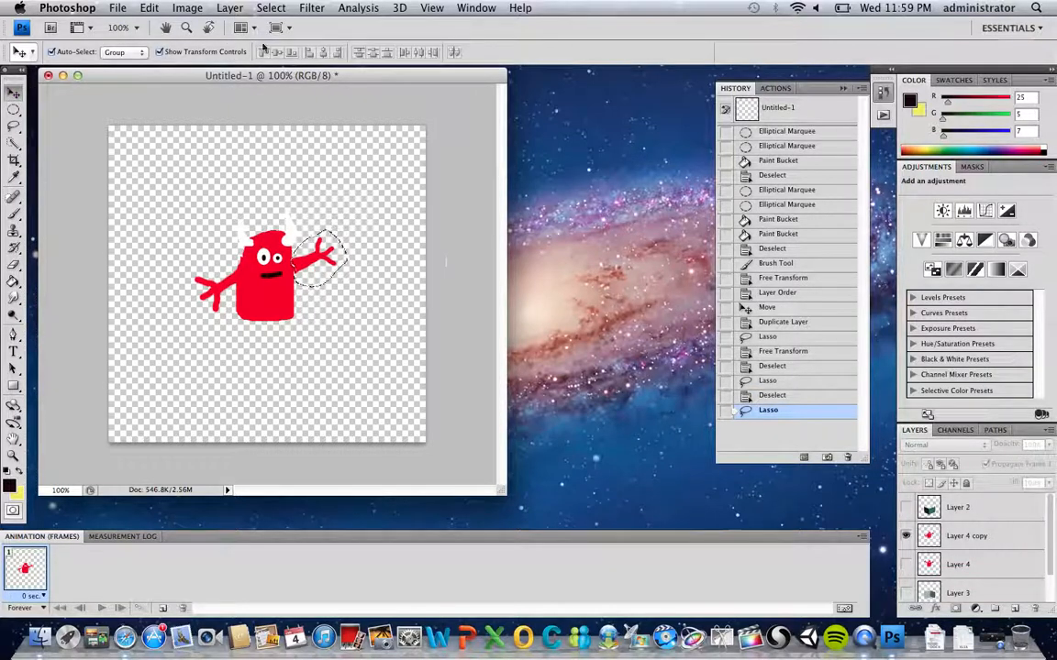
{"action": "left_click", "coordinate": [330, 261]}
{"action": "left_click", "coordinate": [622, 201]}
{"action": "left_click", "coordinate": [957, 544]}
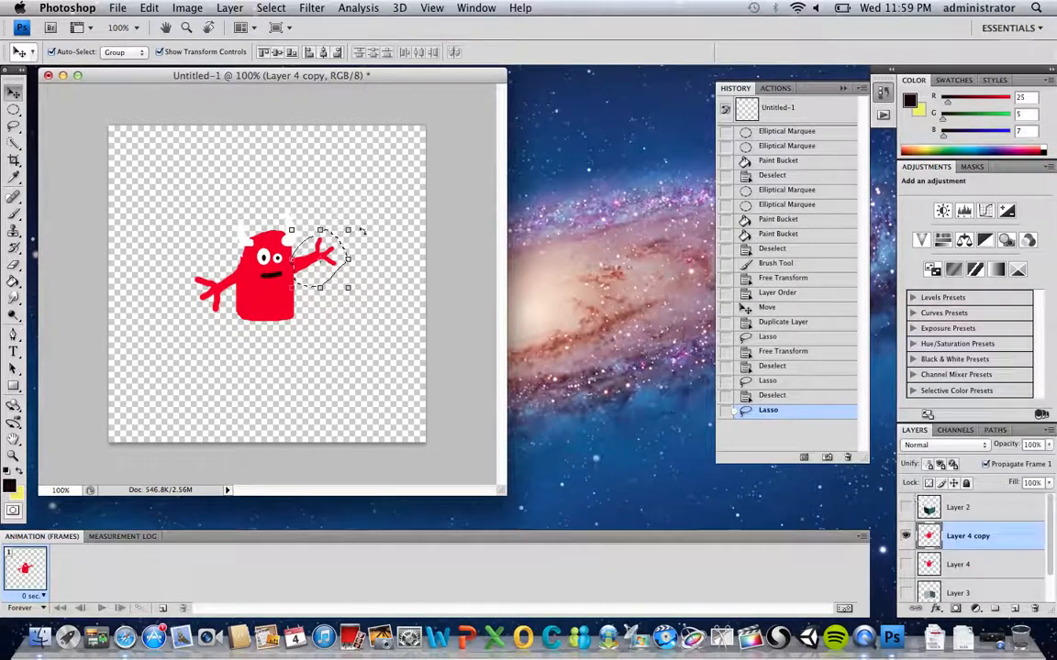
- Rotate the lassoed arm about 60 degrees so it points downward, move it back to the shoulder, and deselect
{"action": "left_click_drag", "start_coordinate": [359, 226], "coordinate": [366, 265]}
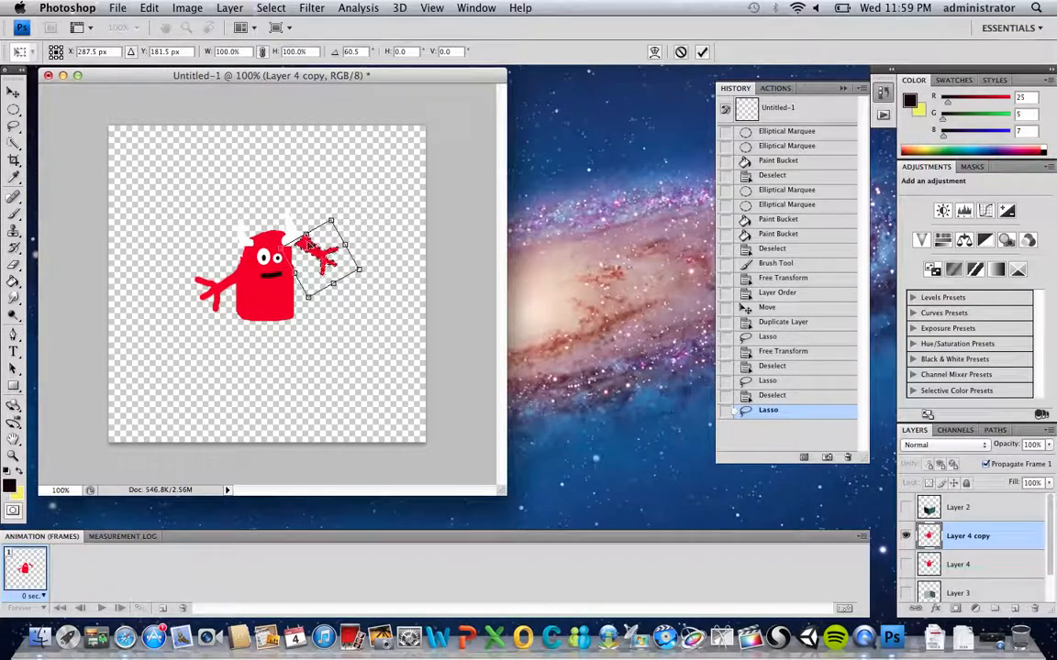
{"action": "left_click_drag", "start_coordinate": [306, 239], "coordinate": [296, 273]}
{"action": "key", "text": "Return"}
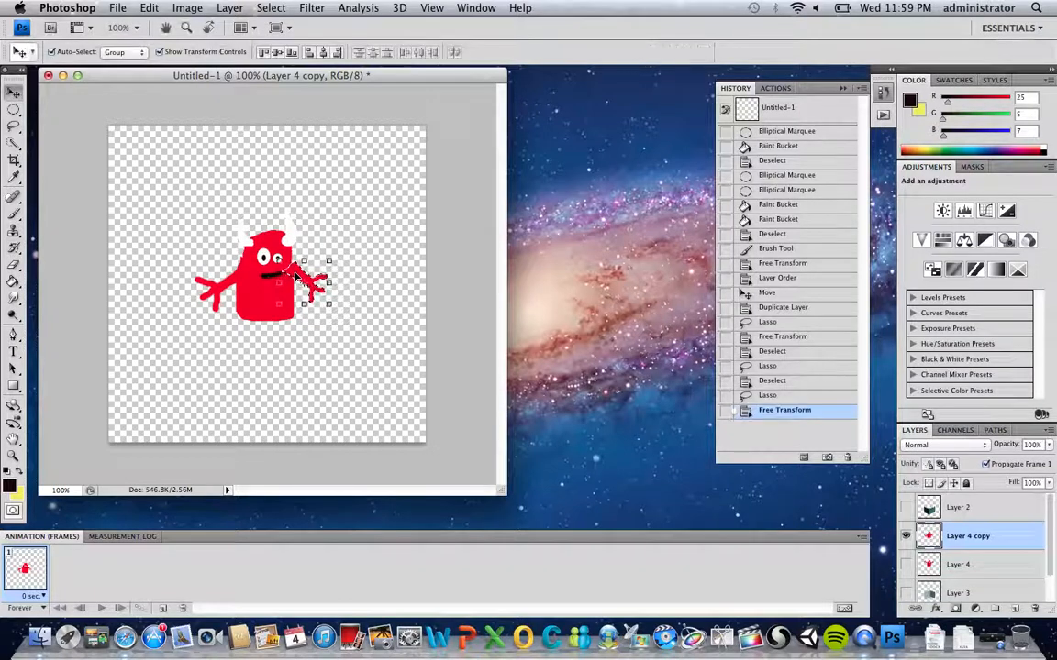
{"action": "key", "text": "super+d"}
{"action": "left_click", "coordinate": [295, 274]}
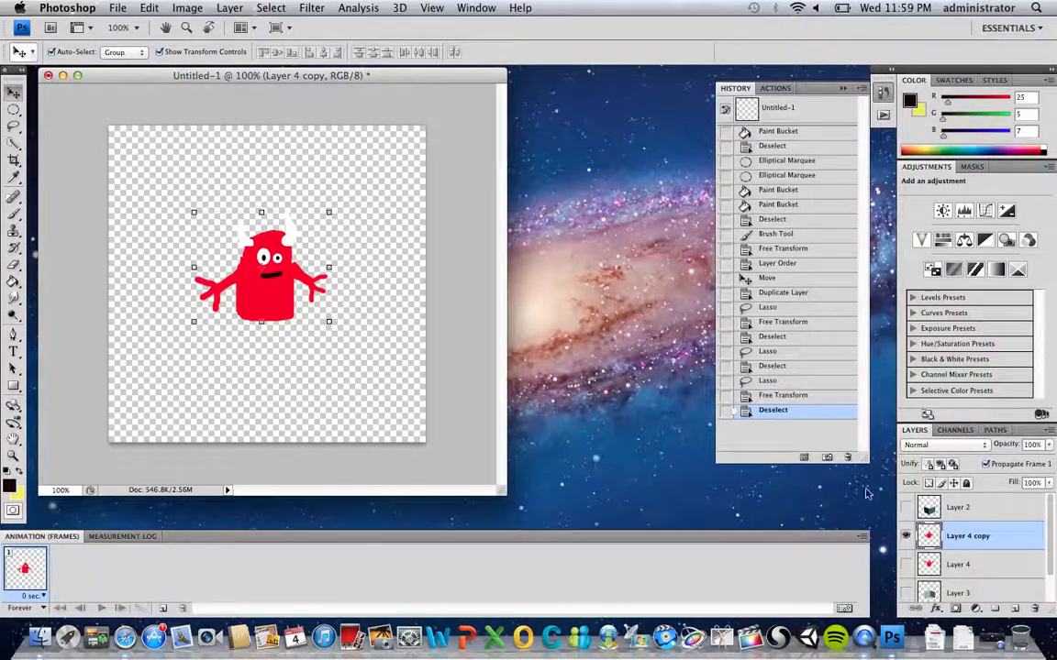
- Show Layer 4 and switch Layer 4 copy off and on to compare the two arm poses
{"action": "left_click", "coordinate": [905, 565]}
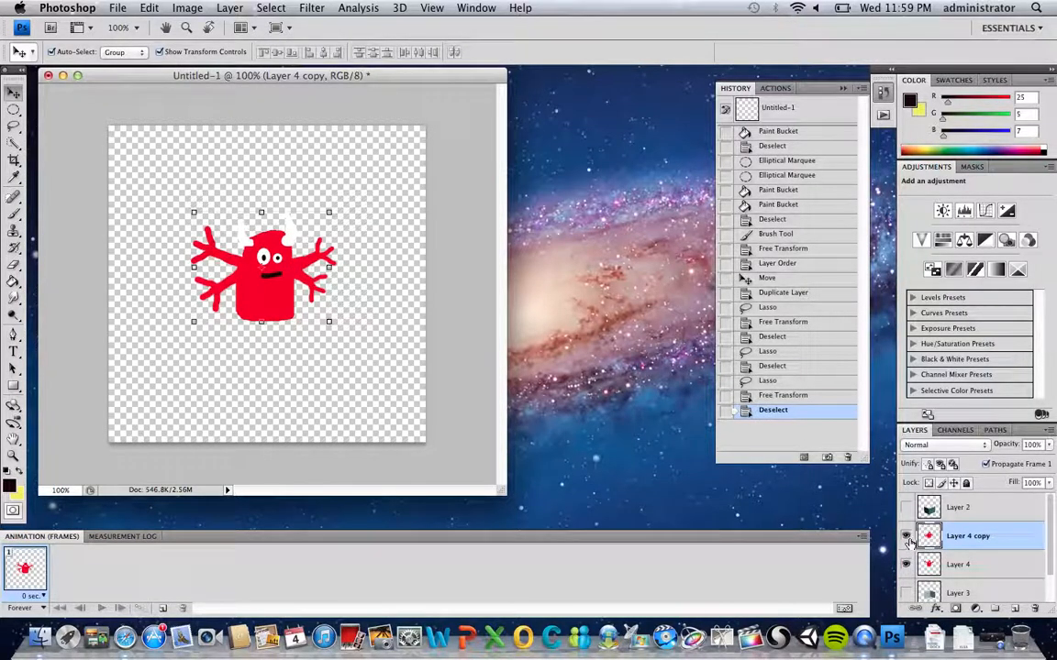
{"action": "left_click", "coordinate": [905, 536]}
{"action": "left_click", "coordinate": [905, 536]}
- Paint a wide open black mouth on Layer 4 copy with the size 10 brush and compare it with the original expression
{"action": "left_click", "coordinate": [14, 213]}
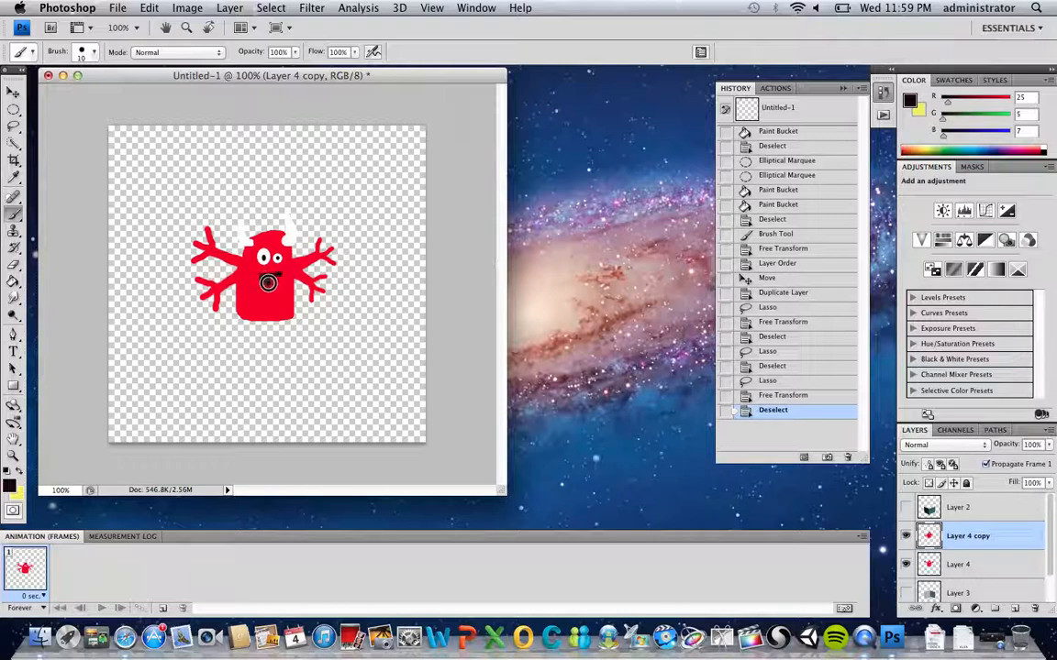
{"action": "left_click_drag", "start_coordinate": [268, 283], "coordinate": [276, 281]}
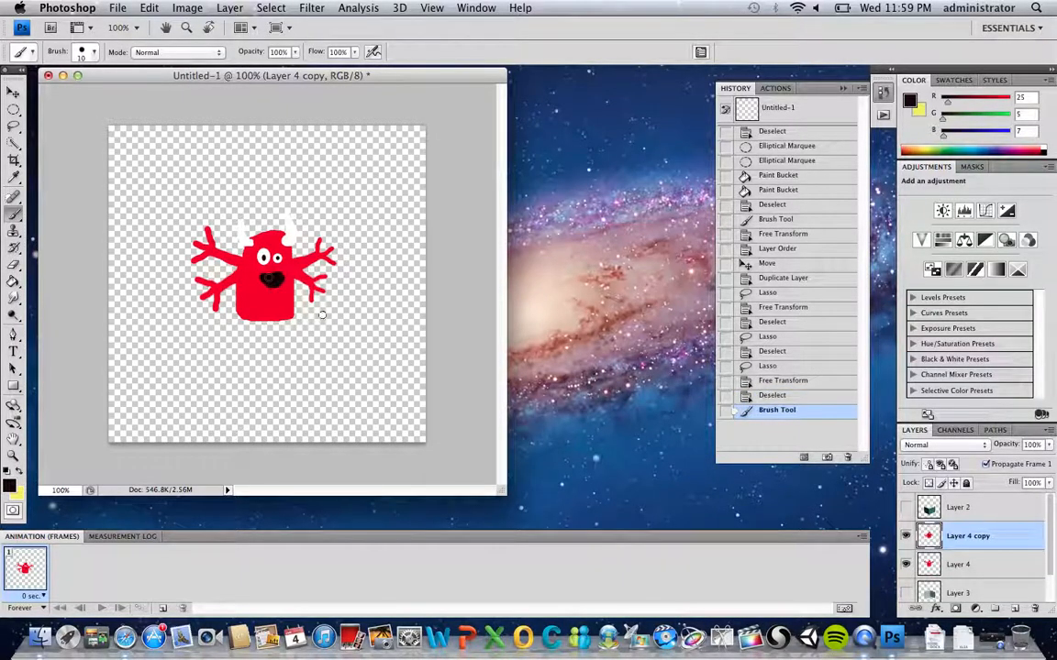
{"action": "left_click", "coordinate": [905, 536]}
{"action": "left_click", "coordinate": [904, 536]}
{"action": "left_click", "coordinate": [904, 535]}
{"action": "left_click", "coordinate": [904, 536]}
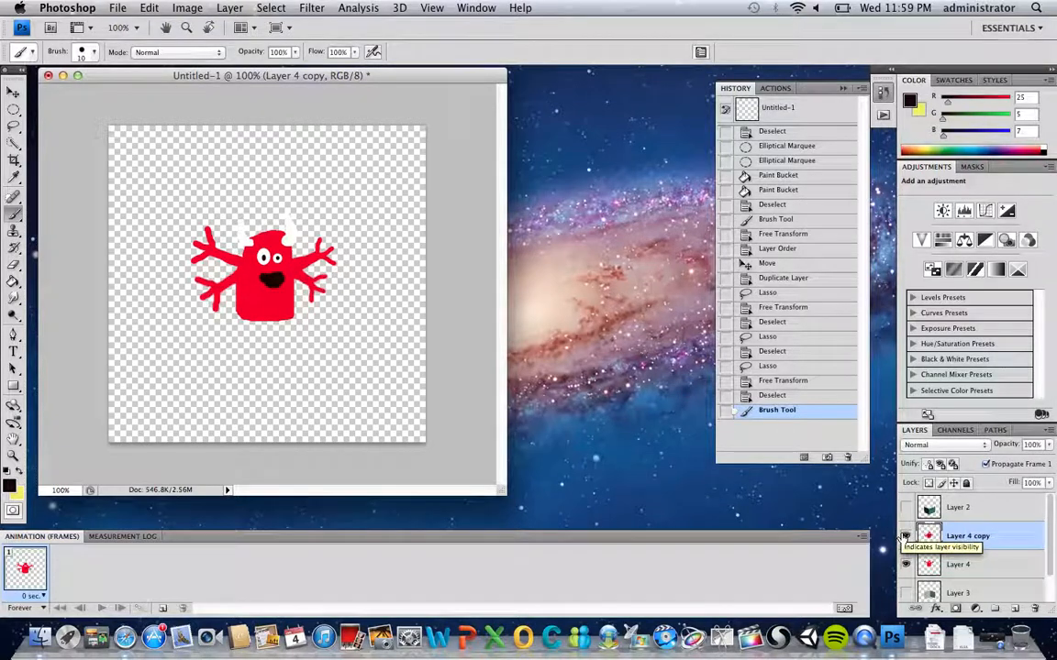
- Show Layer 2, Layer 3 and the gradient Layer 1, and hide Layer 4 copy
{"action": "left_click", "coordinate": [906, 507]}
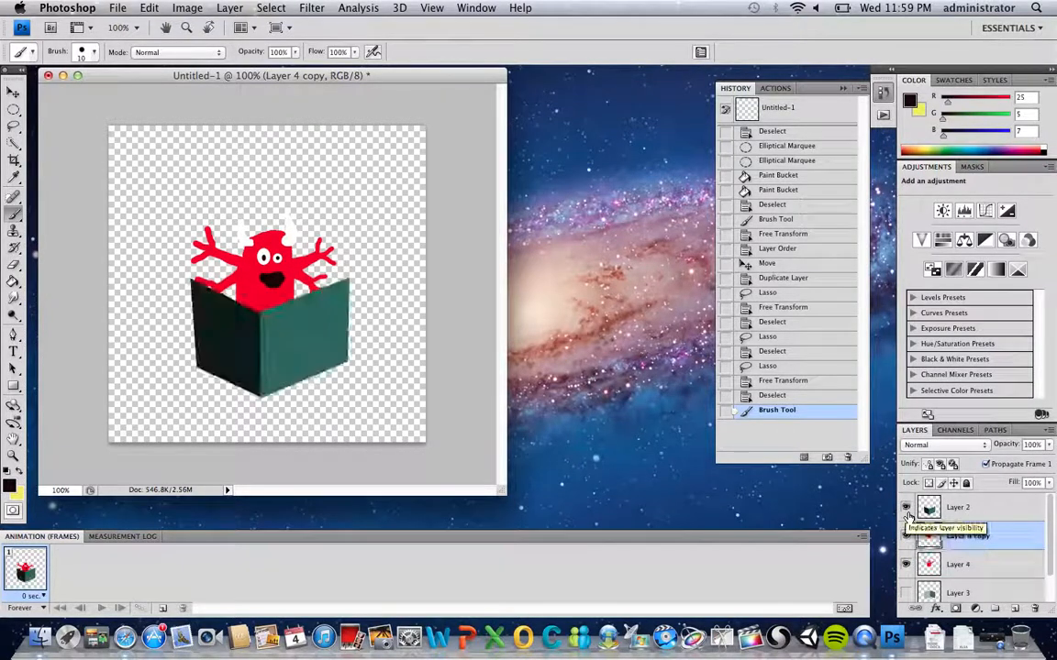
{"action": "left_click", "coordinate": [906, 594]}
{"action": "left_click_drag", "start_coordinate": [1046, 541], "coordinate": [1046, 589]}
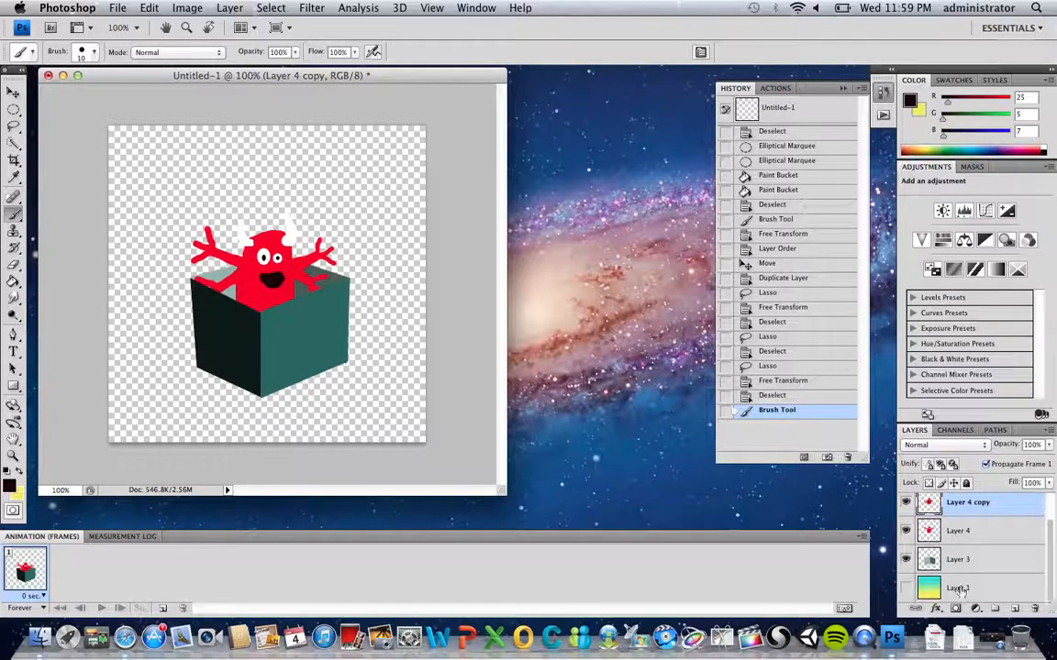
{"action": "left_click", "coordinate": [906, 585]}
{"action": "left_click", "coordinate": [906, 585]}
{"action": "left_click", "coordinate": [906, 503]}
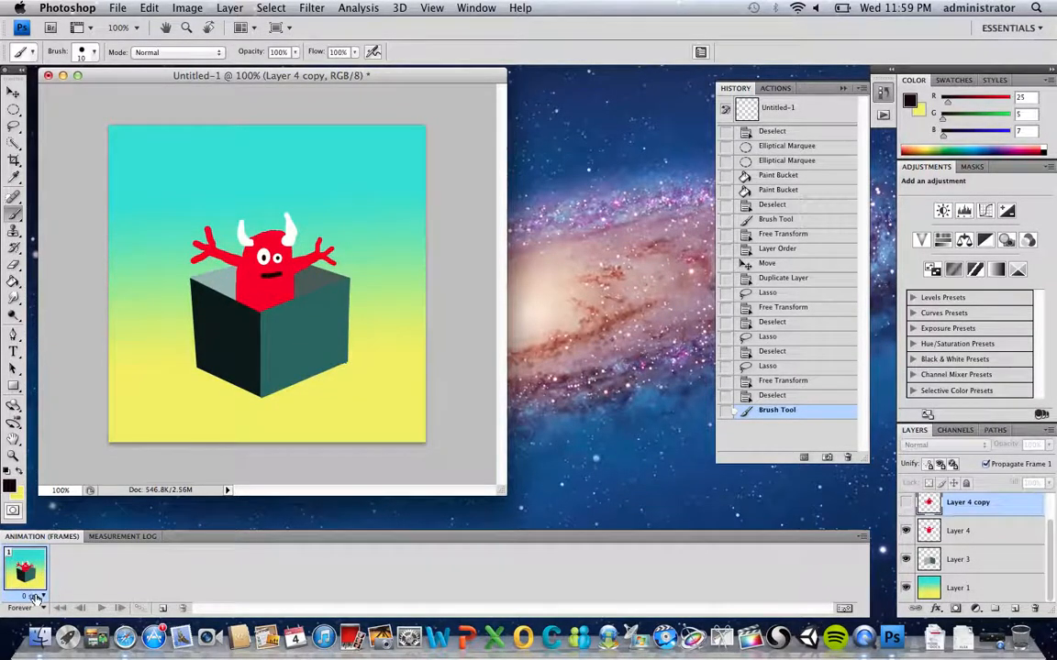
- Set the first animation frame's delay to 0.2 seconds and duplicate it as frame 2
{"action": "left_click", "coordinate": [35, 597]}
{"action": "left_click", "coordinate": [27, 511]}
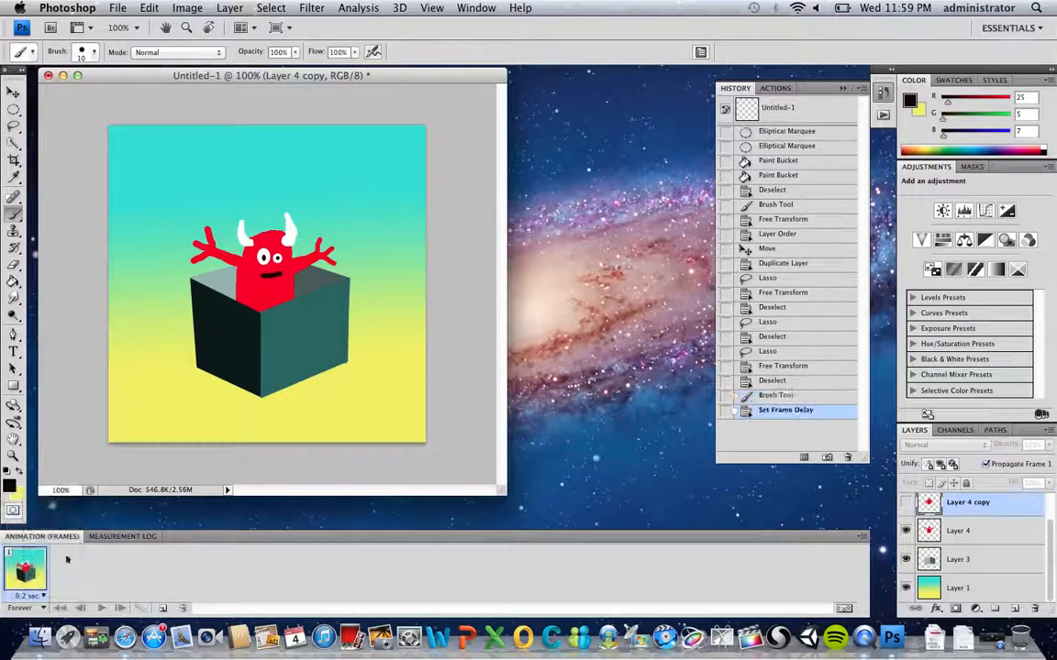
{"action": "left_click", "coordinate": [163, 607]}
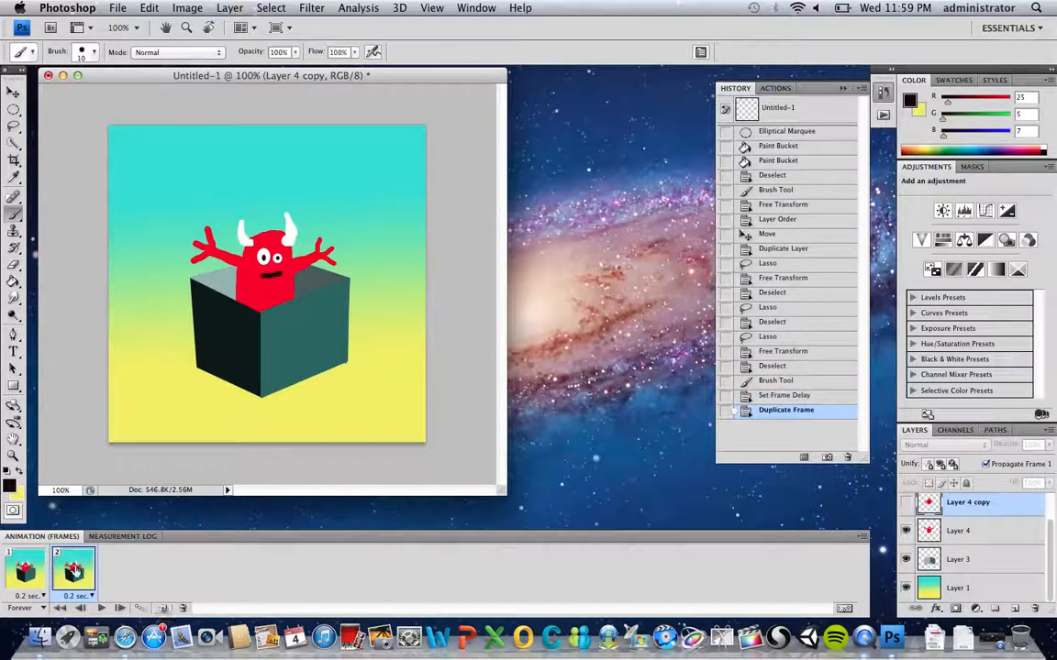
- In frame 1, lower the Layer 4 character into the box until little more than its horns and the top of its head show
{"action": "left_click", "coordinate": [32, 570]}
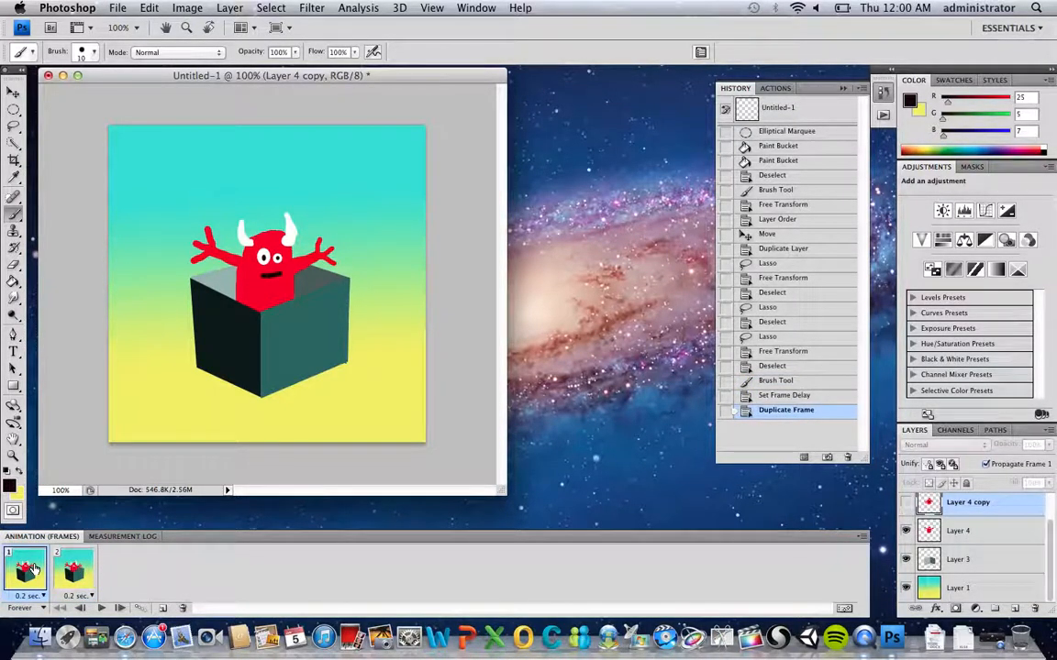
{"action": "left_click", "coordinate": [14, 91]}
{"action": "left_click_drag", "start_coordinate": [253, 235], "coordinate": [280, 313]}
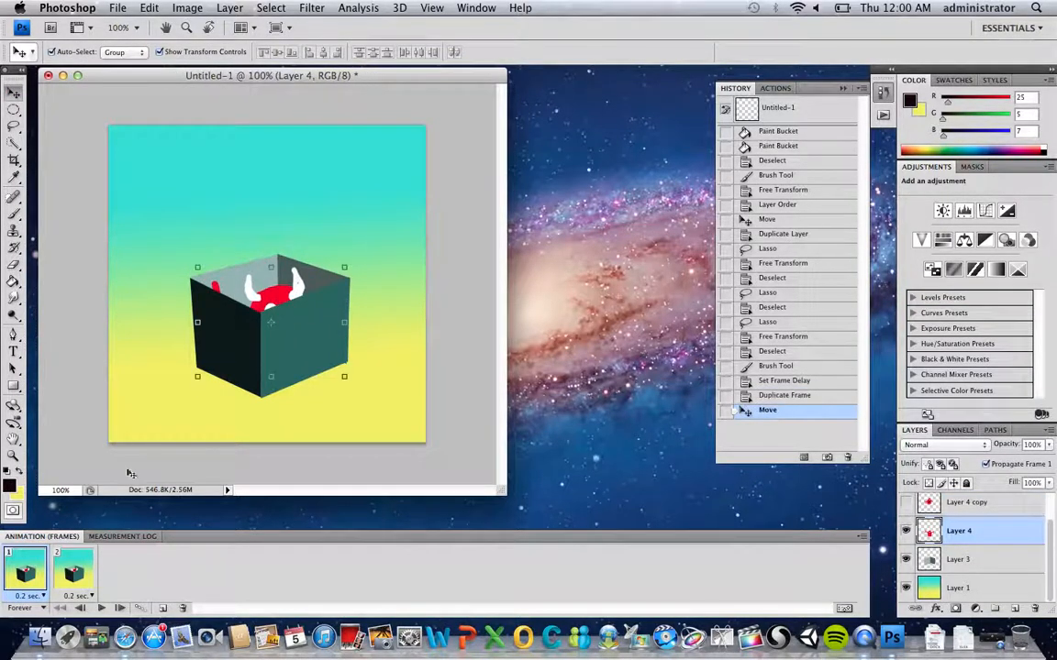
- In frame 2, show Layer 4 copy instead of Layer 4 and lower it until its eyes peek above the rim
{"action": "left_click", "coordinate": [68, 569]}
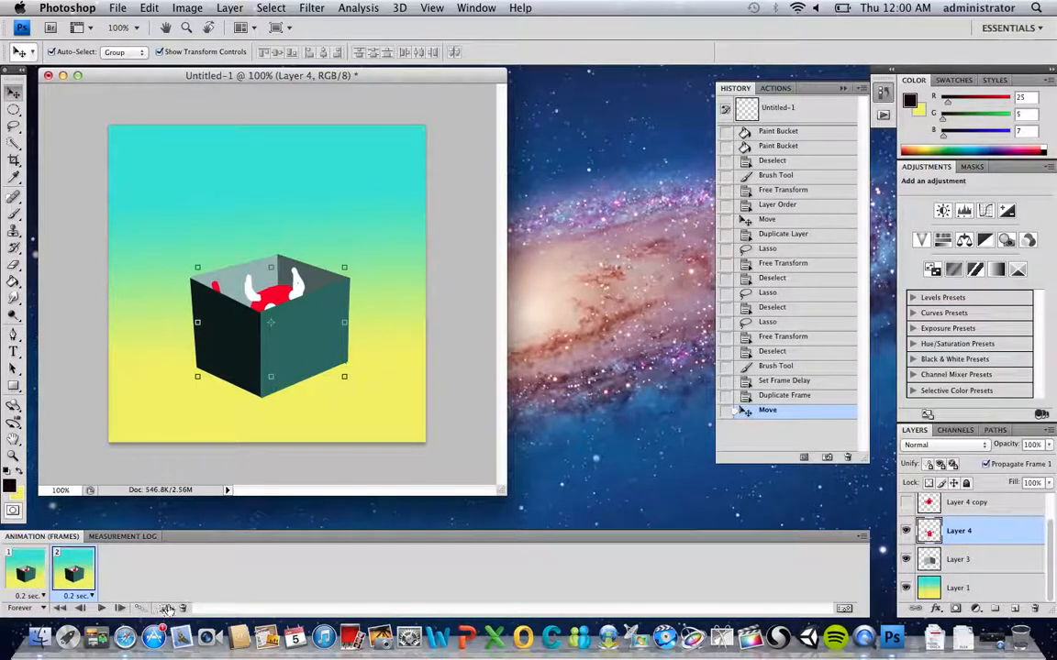
{"action": "left_click", "coordinate": [905, 503]}
{"action": "left_click", "coordinate": [905, 531]}
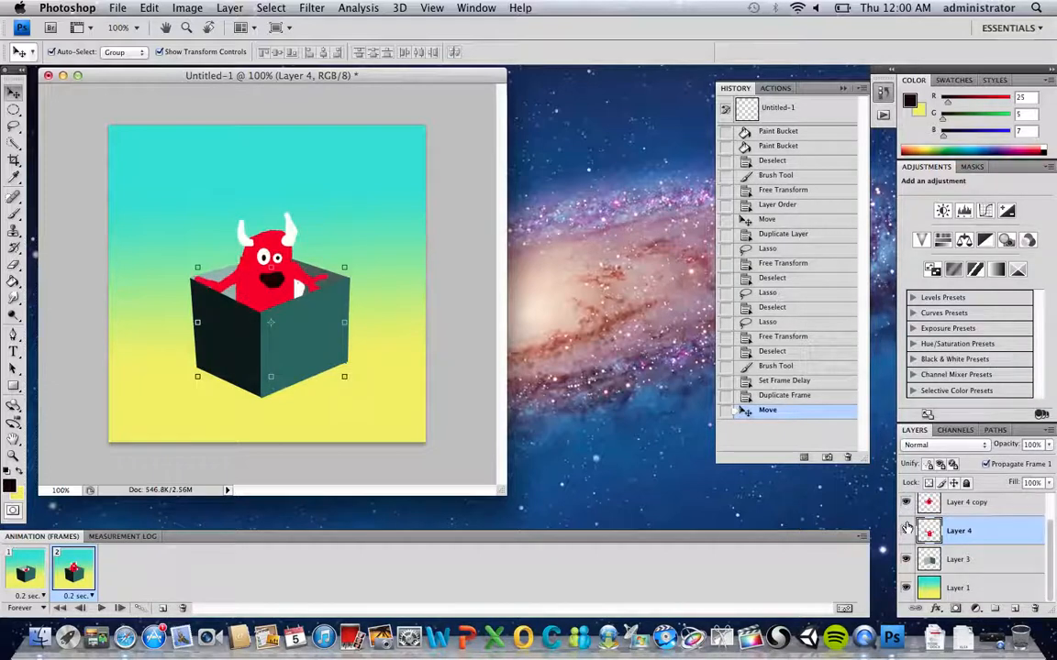
{"action": "left_click_drag", "start_coordinate": [280, 246], "coordinate": [289, 274]}
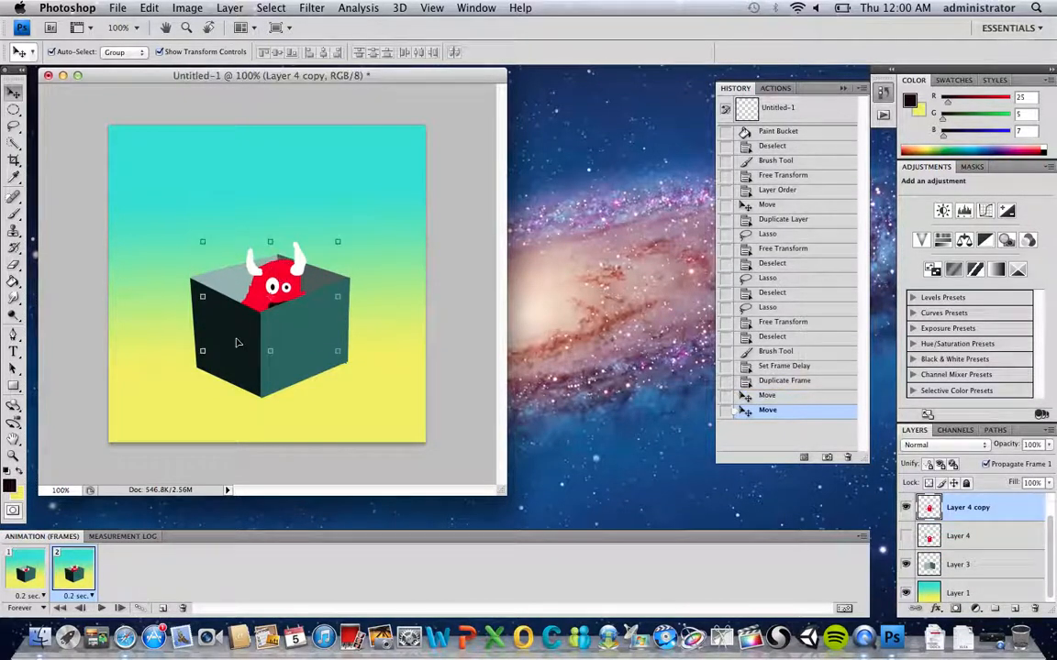
- Add frame 3, raise the Layer 4 copy character slightly, and replace it with Layer 4 raised until its arms clear the rim
{"action": "left_click", "coordinate": [163, 608]}
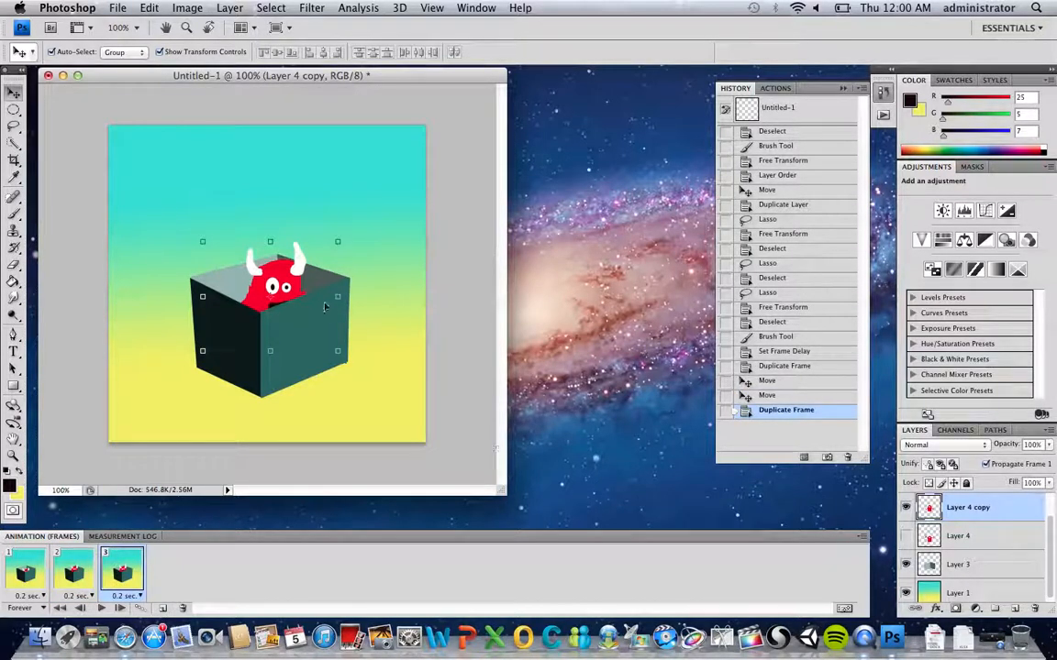
{"action": "left_click_drag", "start_coordinate": [286, 285], "coordinate": [286, 266]}
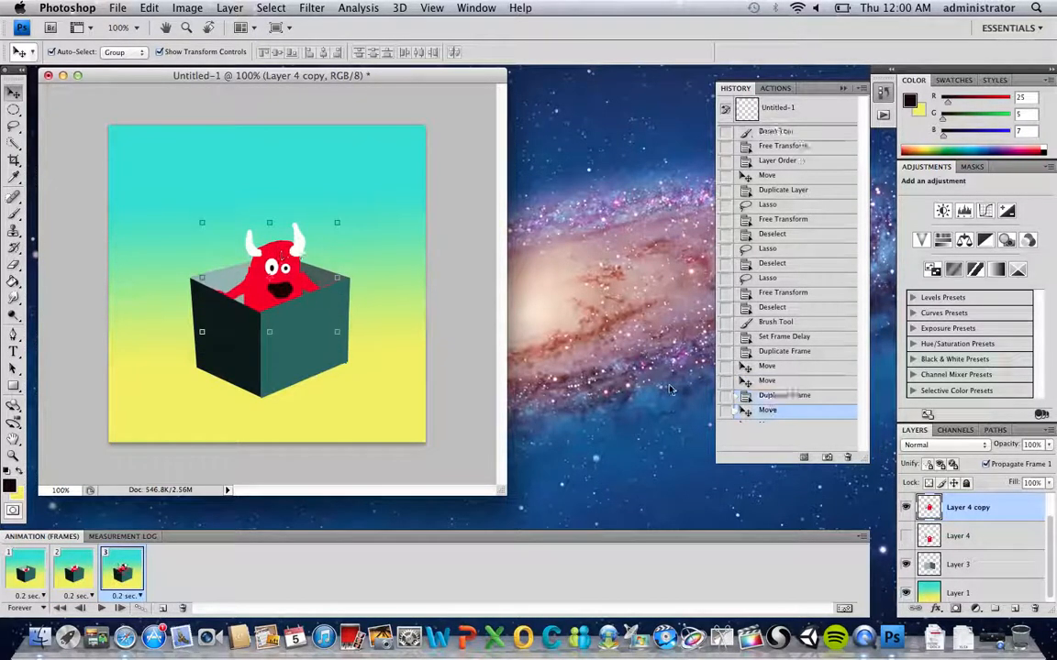
{"action": "left_click", "coordinate": [904, 508]}
{"action": "left_click", "coordinate": [905, 536]}
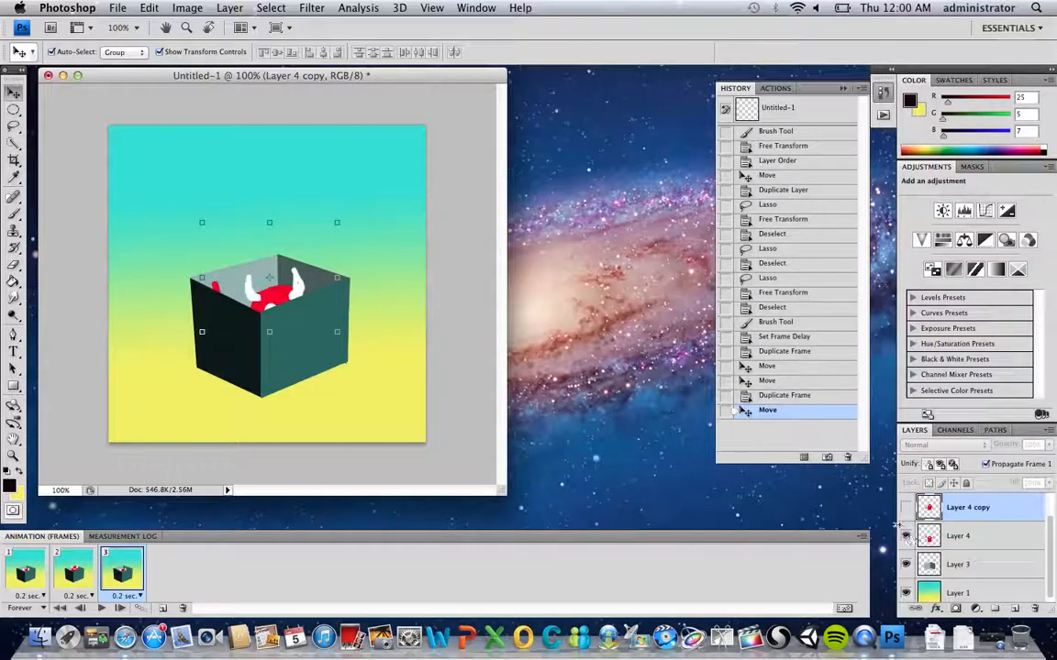
{"action": "left_click_drag", "start_coordinate": [264, 276], "coordinate": [273, 243]}
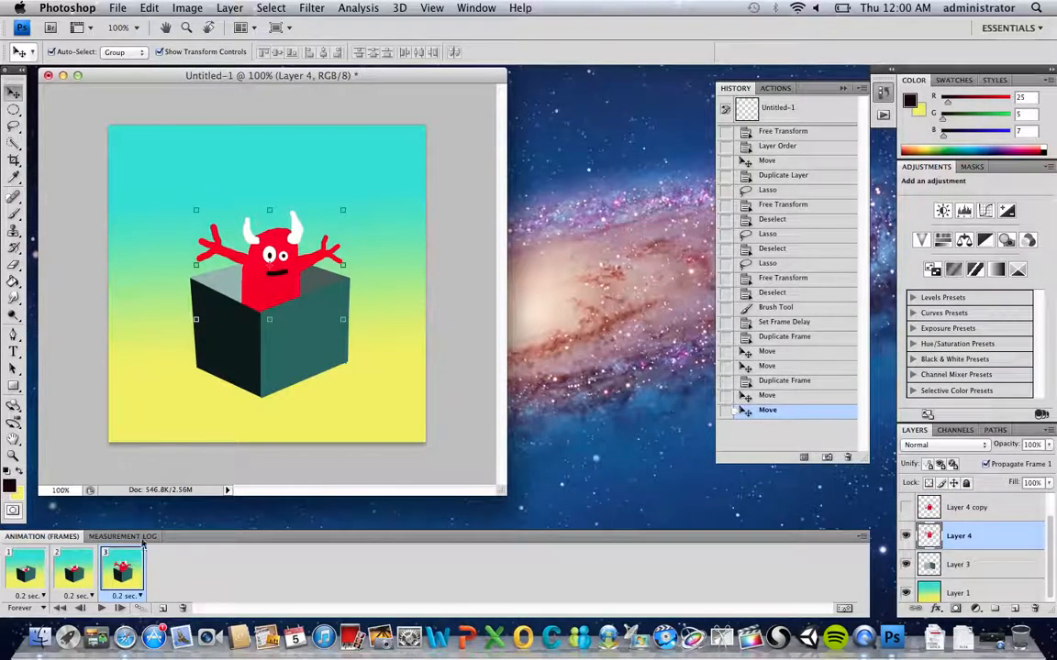
- Add frame 4, show Layer 4 copy instead of Layer 4, and raise it to the same height as the previous frame's character
{"action": "left_click", "coordinate": [162, 609]}
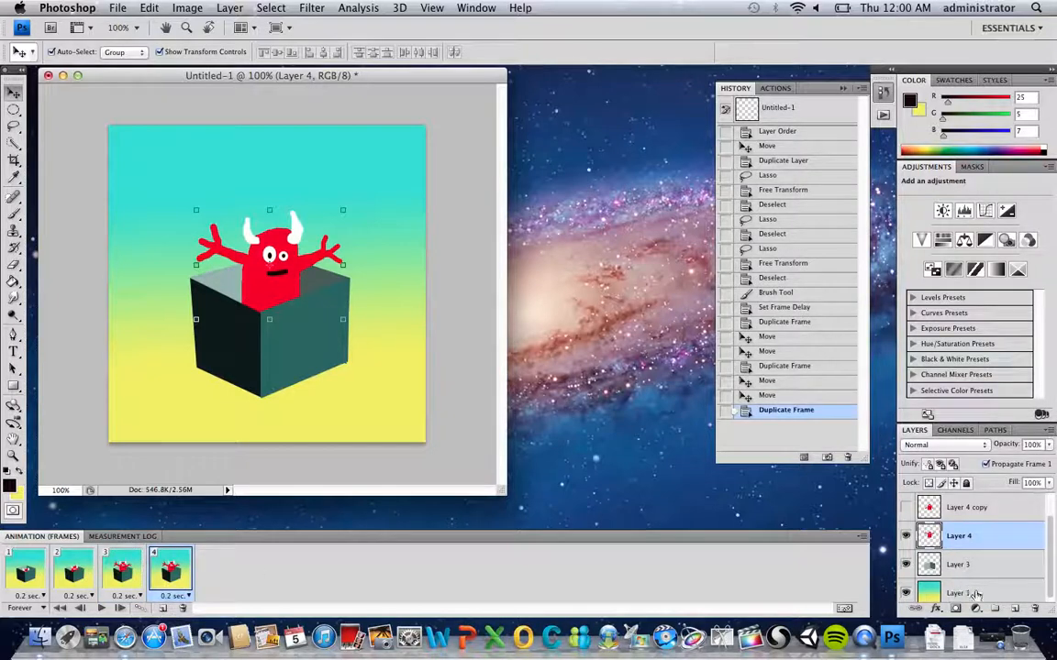
{"action": "left_click", "coordinate": [905, 536]}
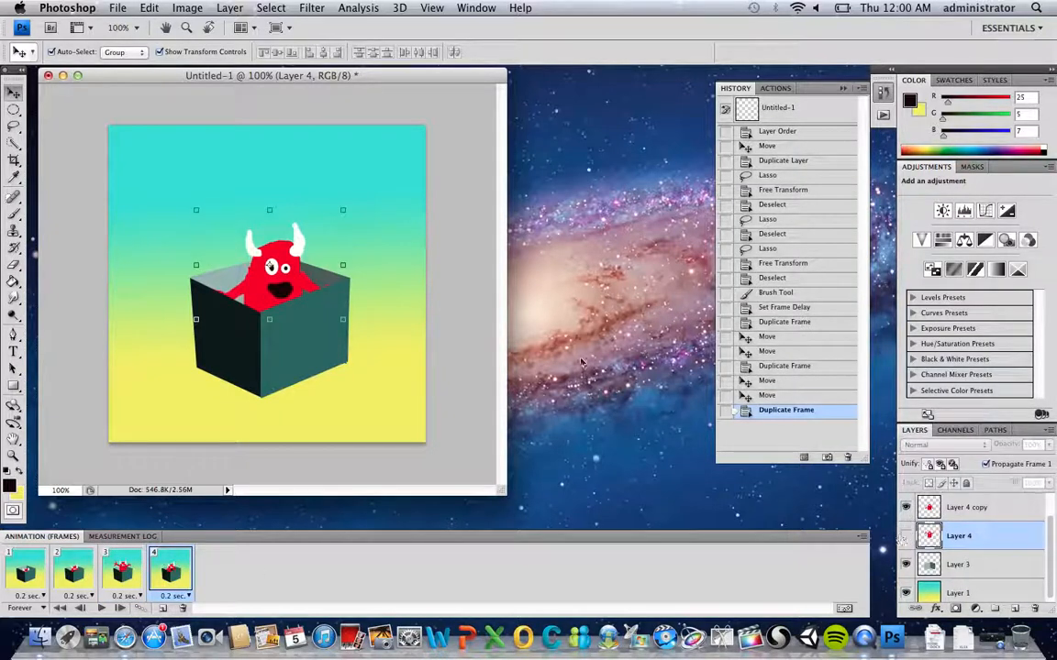
{"action": "left_click_drag", "start_coordinate": [272, 267], "coordinate": [274, 250]}
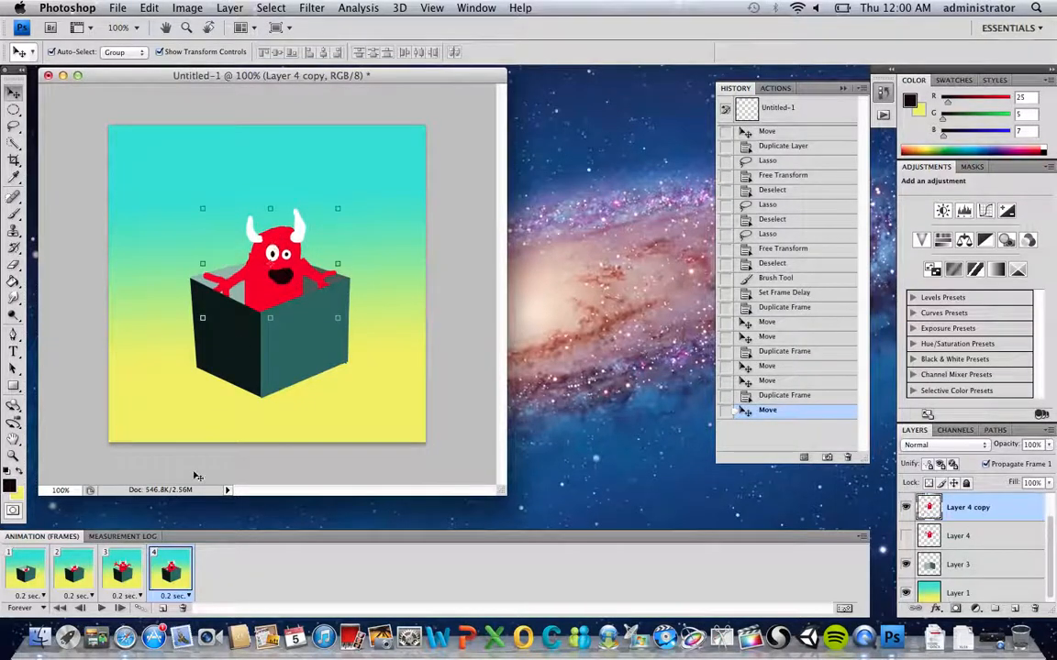
- Add frames 5, 6 and 7, showing only Layer 4 in frames 5 and 7 and only Layer 4 copy in frame 6
{"action": "left_click", "coordinate": [162, 609]}
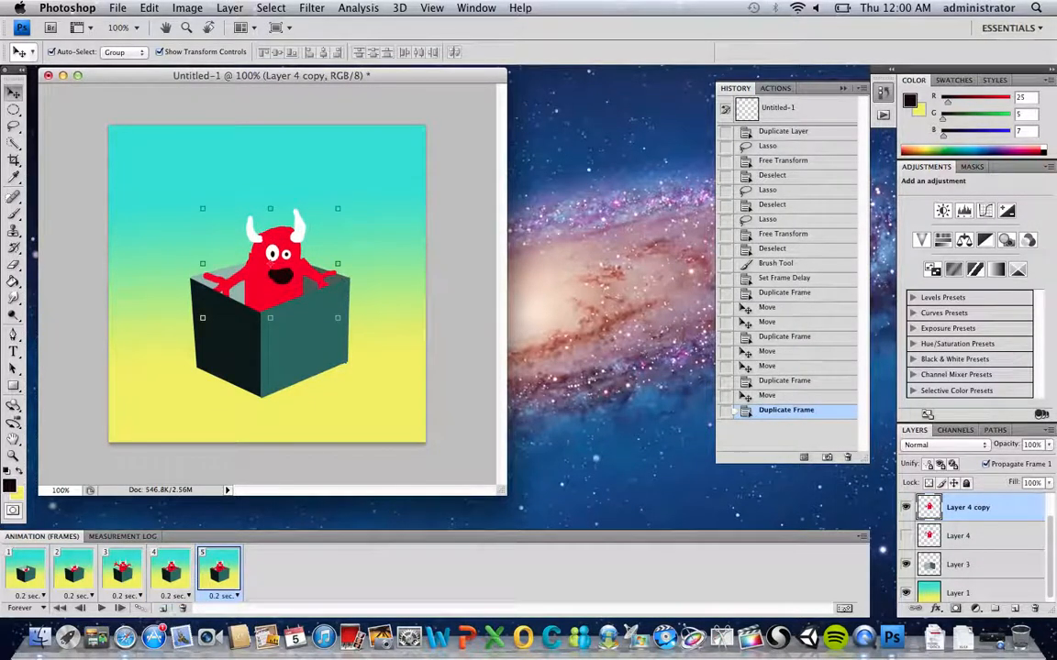
{"action": "left_click", "coordinate": [906, 535]}
{"action": "left_click", "coordinate": [905, 508]}
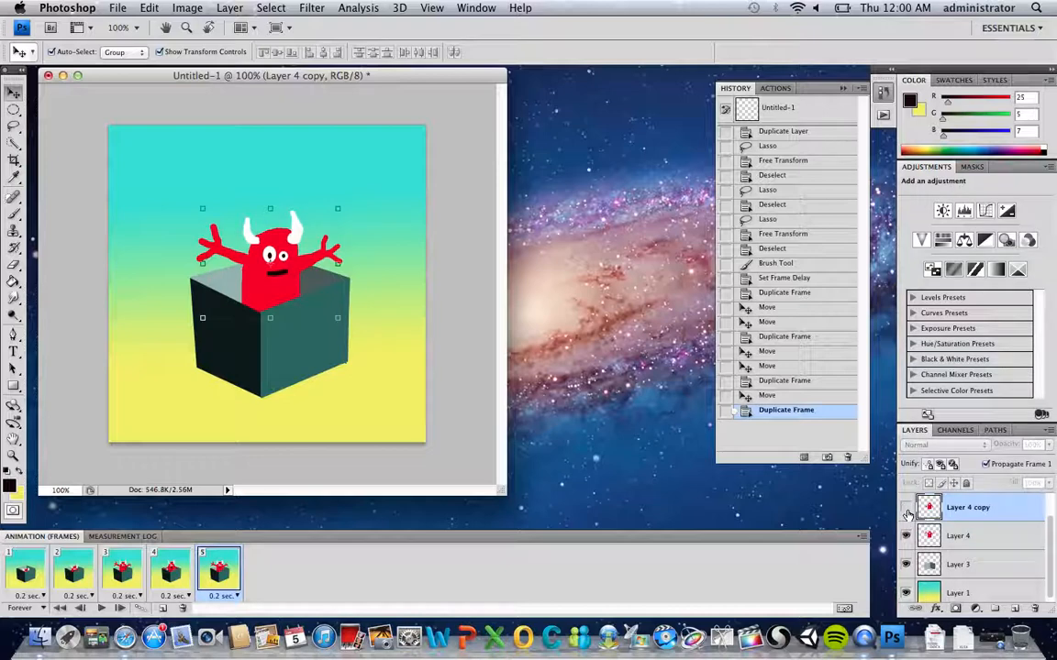
{"action": "left_click", "coordinate": [163, 609]}
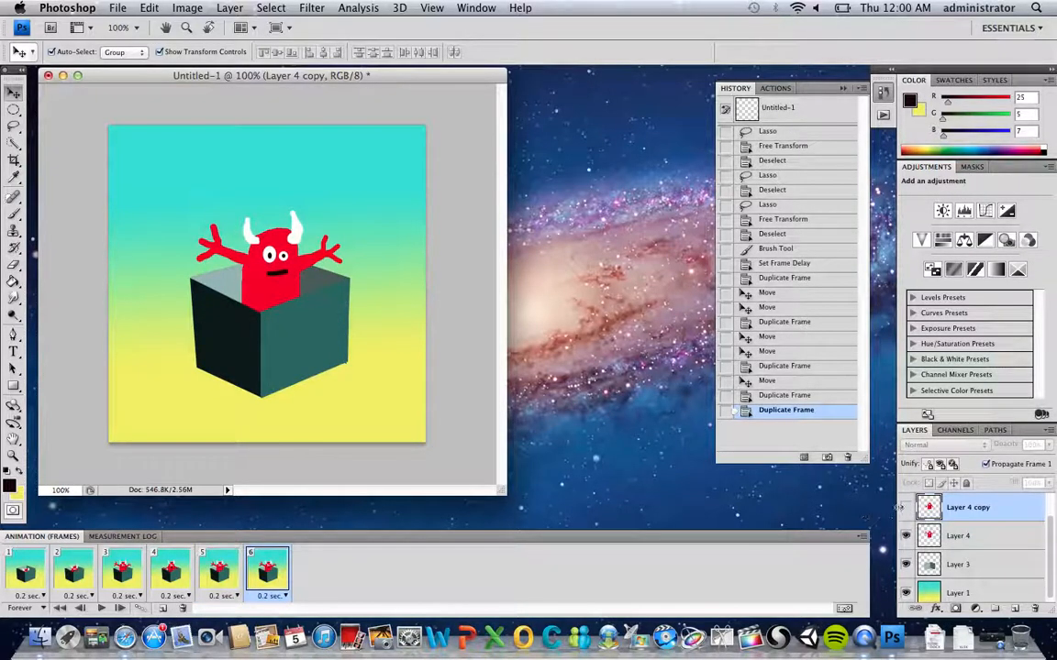
{"action": "left_click", "coordinate": [905, 508]}
{"action": "left_click", "coordinate": [906, 536]}
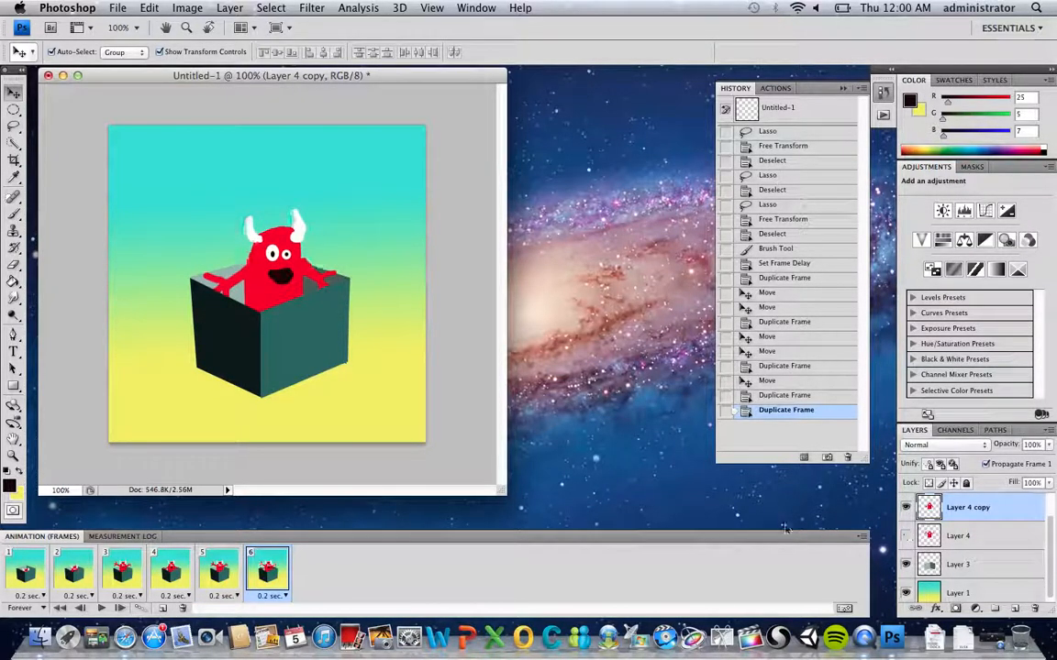
{"action": "left_click", "coordinate": [163, 609]}
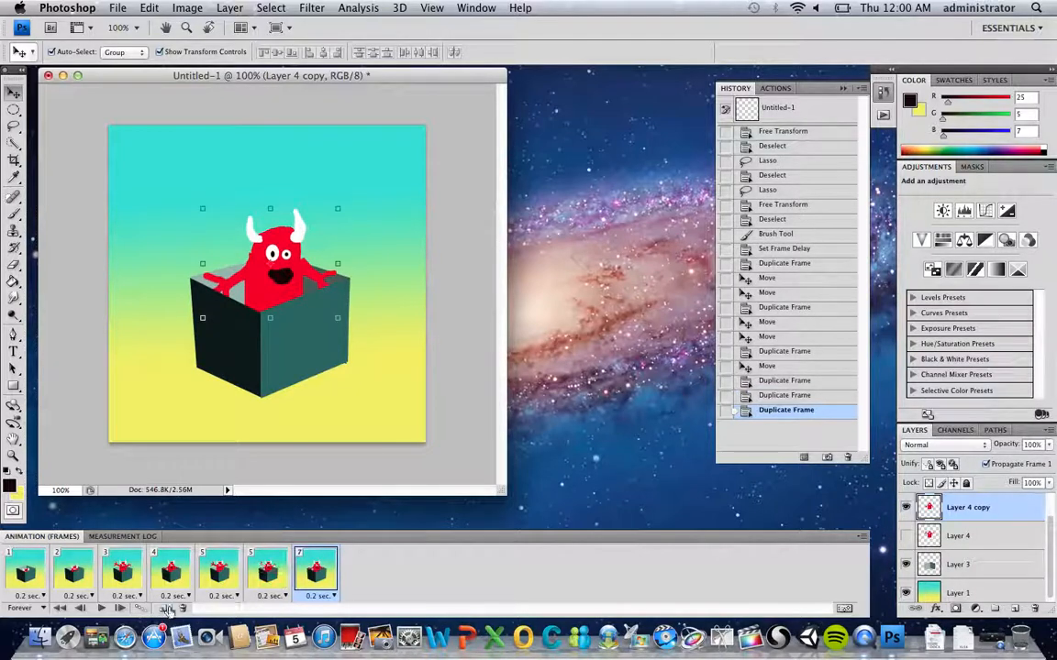
{"action": "left_click", "coordinate": [905, 536]}
{"action": "left_click", "coordinate": [905, 508]}
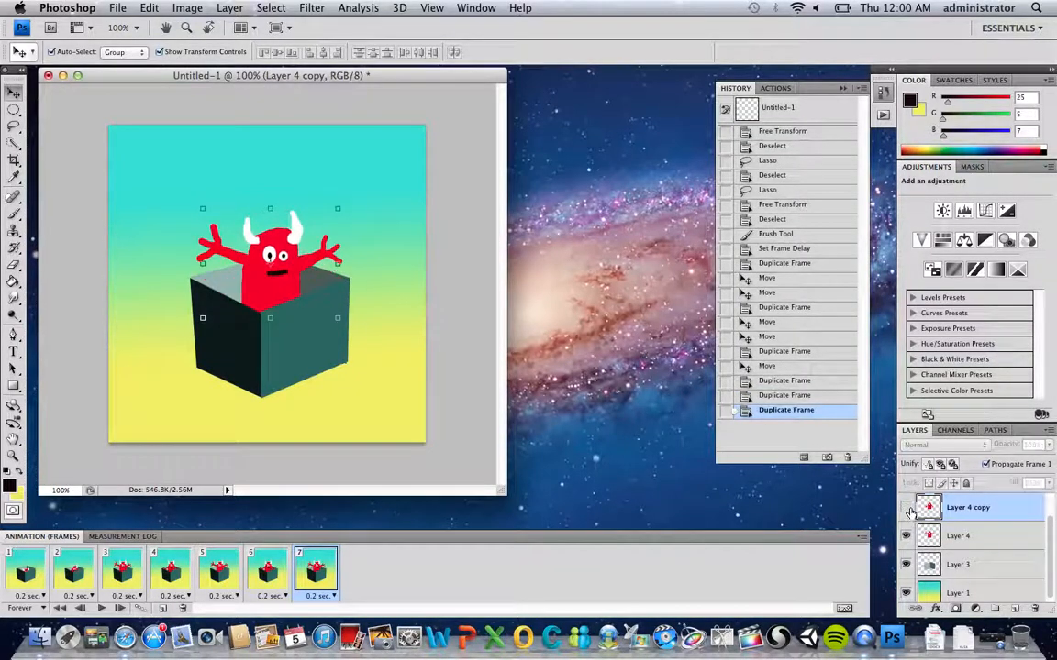
- Preview the animation, stop it, and step through frames 1 to 4 to check the character's rise
{"action": "left_click", "coordinate": [105, 610]}
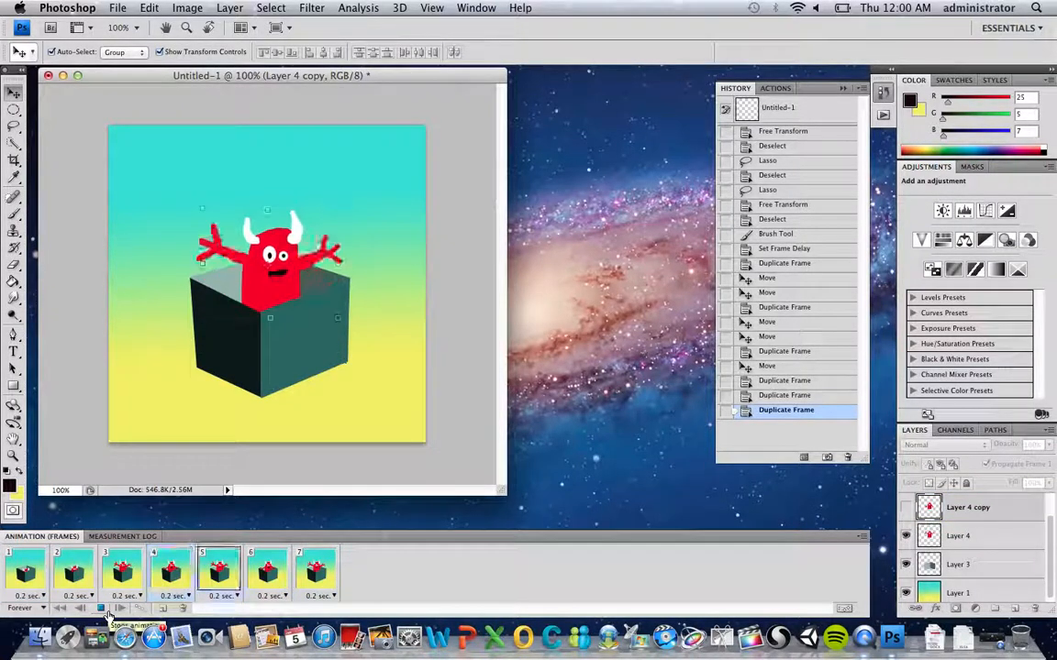
{"action": "left_click", "coordinate": [106, 610]}
{"action": "left_click", "coordinate": [106, 610]}
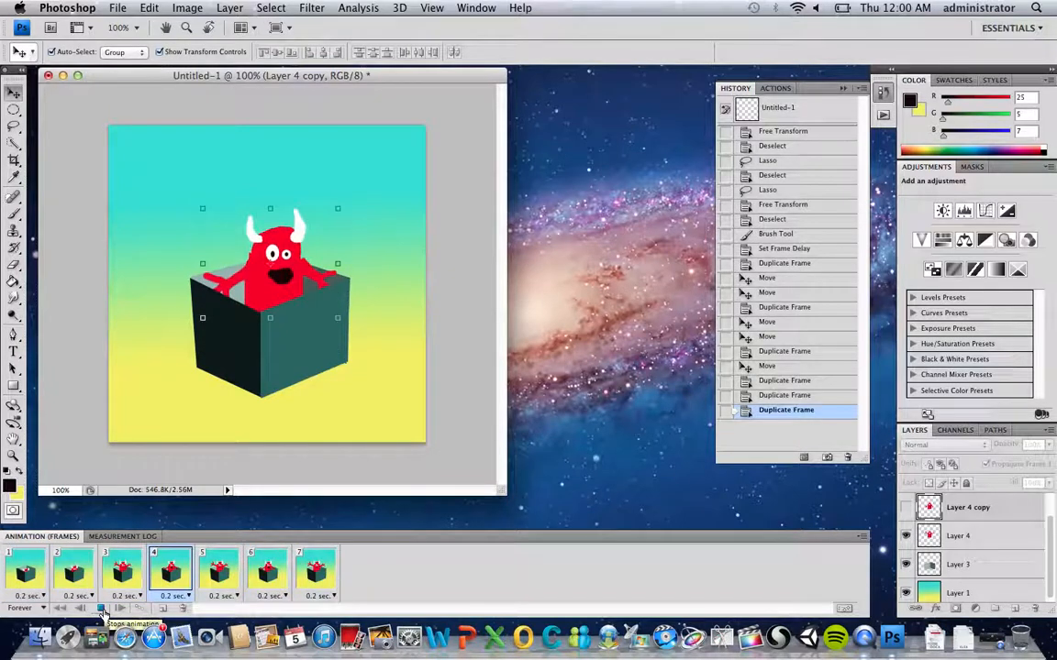
{"action": "left_click", "coordinate": [106, 610]}
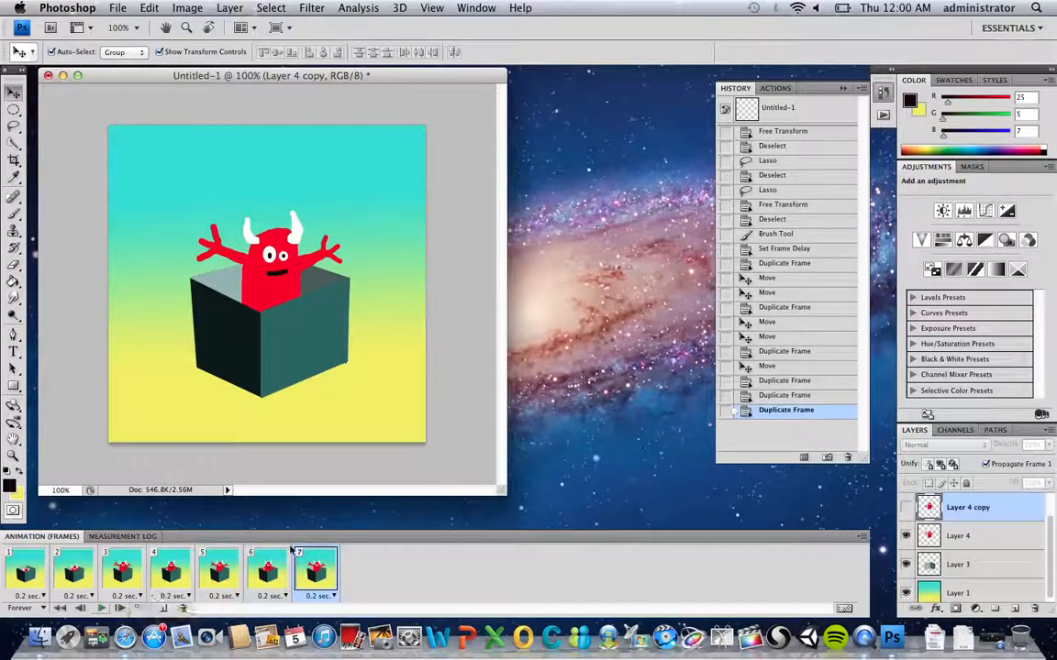
{"action": "left_click", "coordinate": [25, 563]}
{"action": "left_click", "coordinate": [74, 569]}
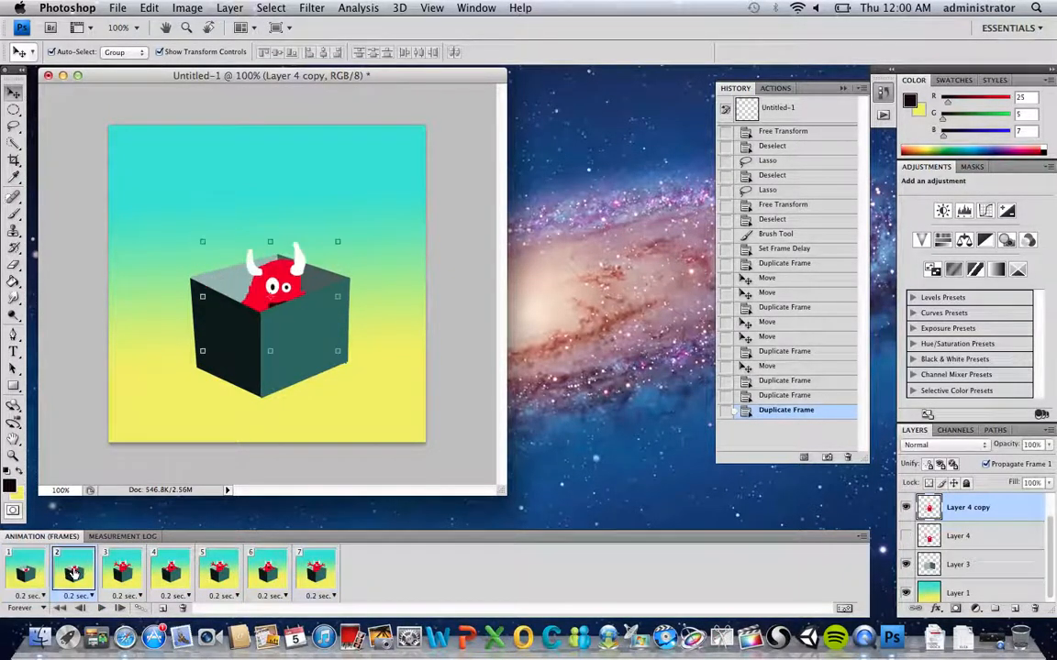
{"action": "left_click", "coordinate": [122, 569]}
{"action": "left_click", "coordinate": [179, 573]}
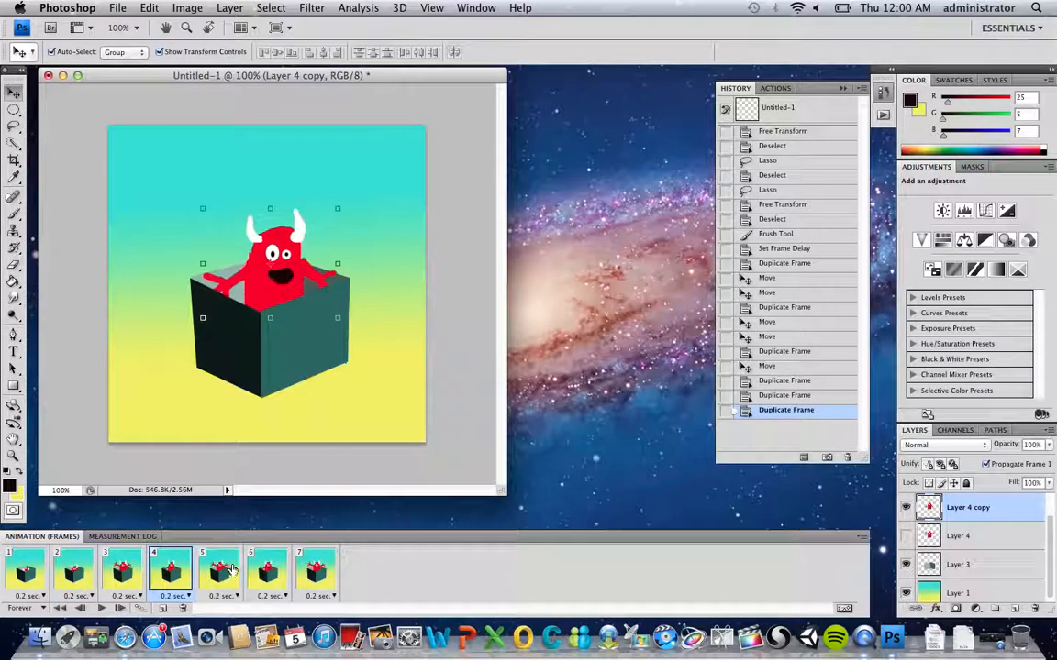
- Select animation frames 1 to 3 and copy them
{"action": "left_click", "coordinate": [128, 570]}
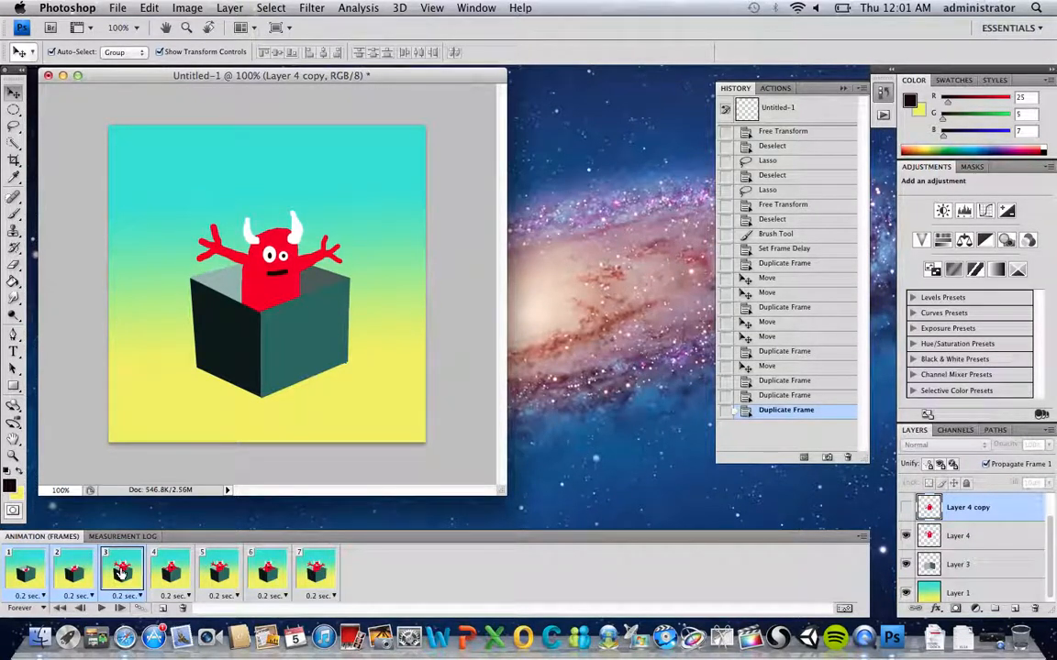
{"action": "right_click", "coordinate": [122, 572]}
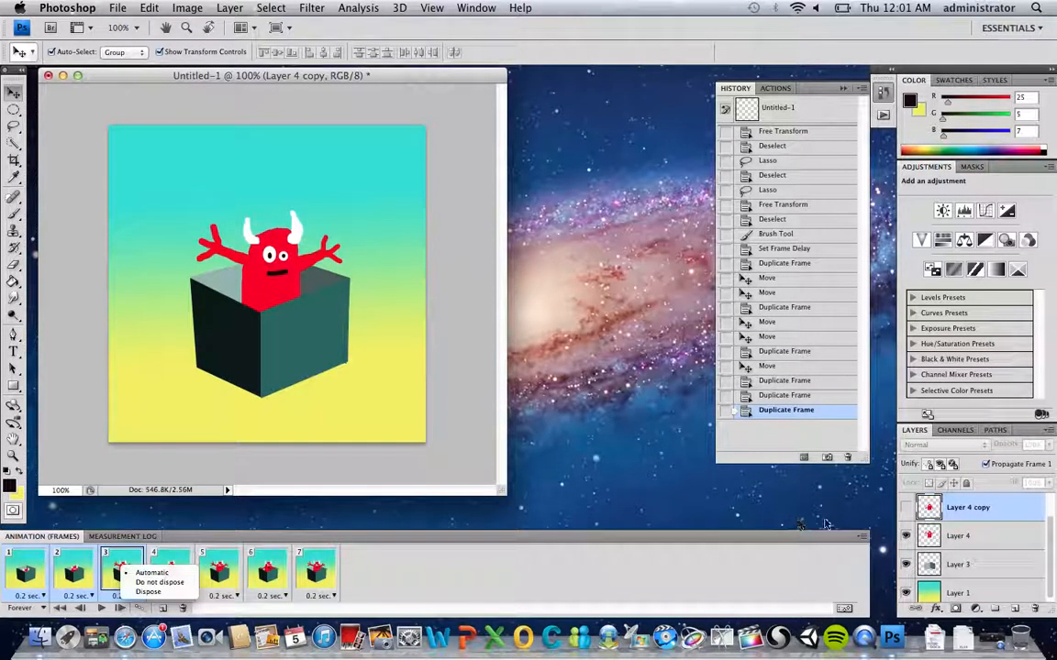
{"action": "left_click", "coordinate": [869, 541]}
{"action": "left_click", "coordinate": [864, 537]}
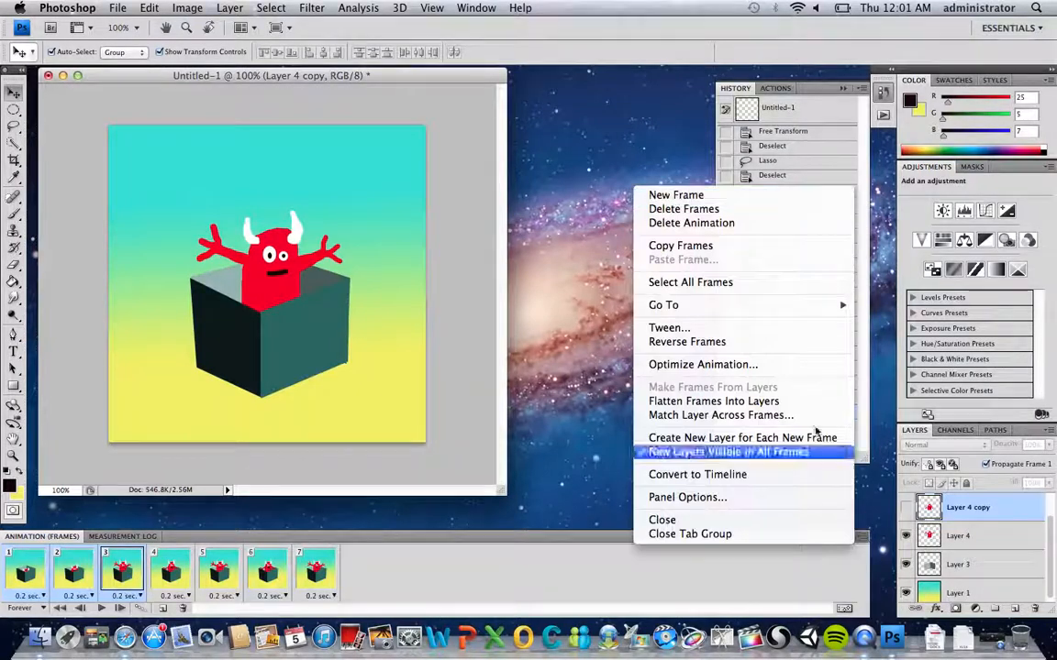
{"action": "left_click", "coordinate": [762, 244]}
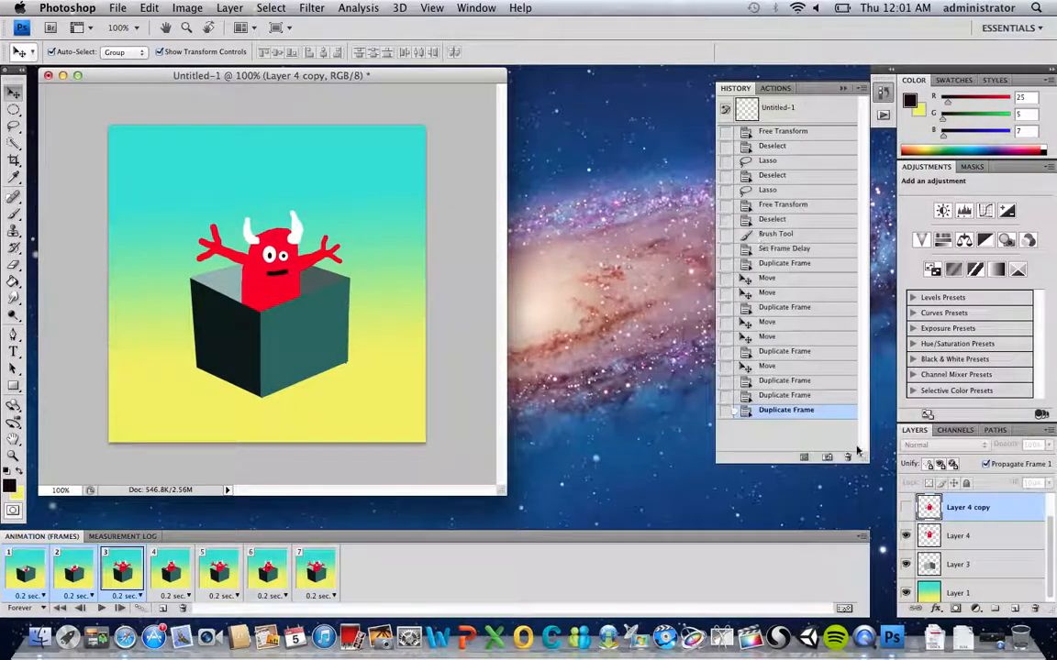
{"action": "left_click", "coordinate": [864, 537]}
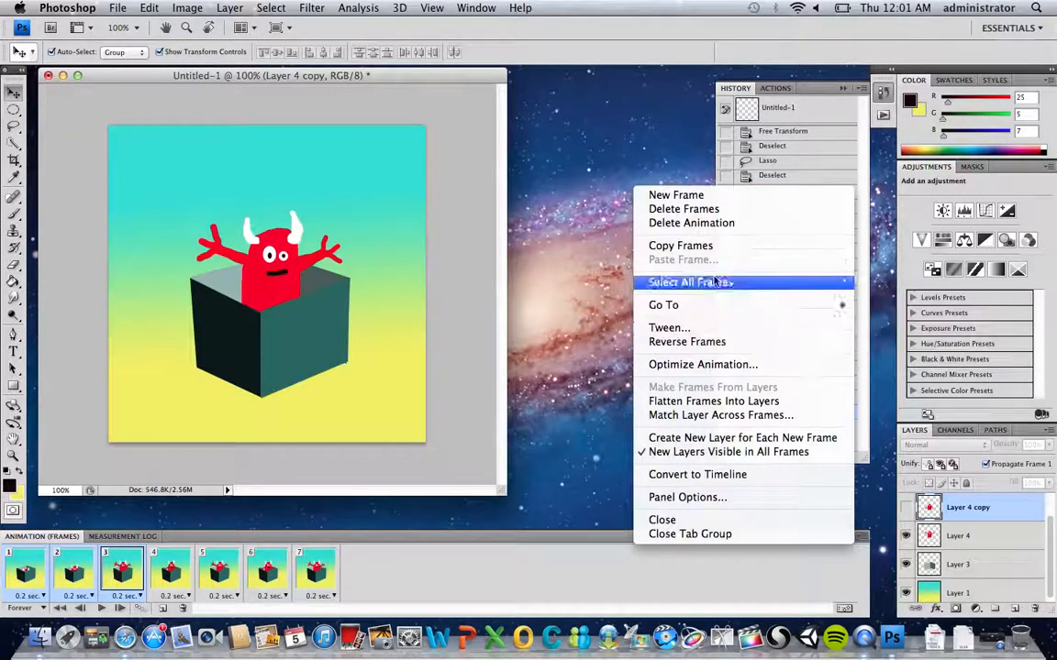
{"action": "left_click", "coordinate": [707, 243]}
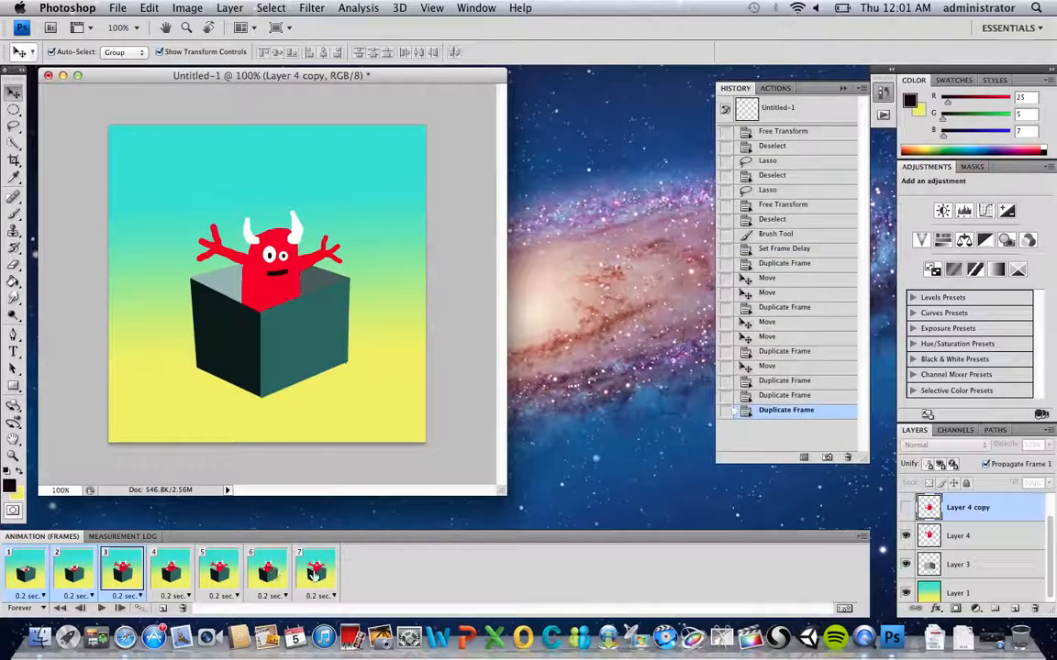
- Paste the copied frames after frame 7 using Paste After Selection
{"action": "left_click", "coordinate": [314, 573]}
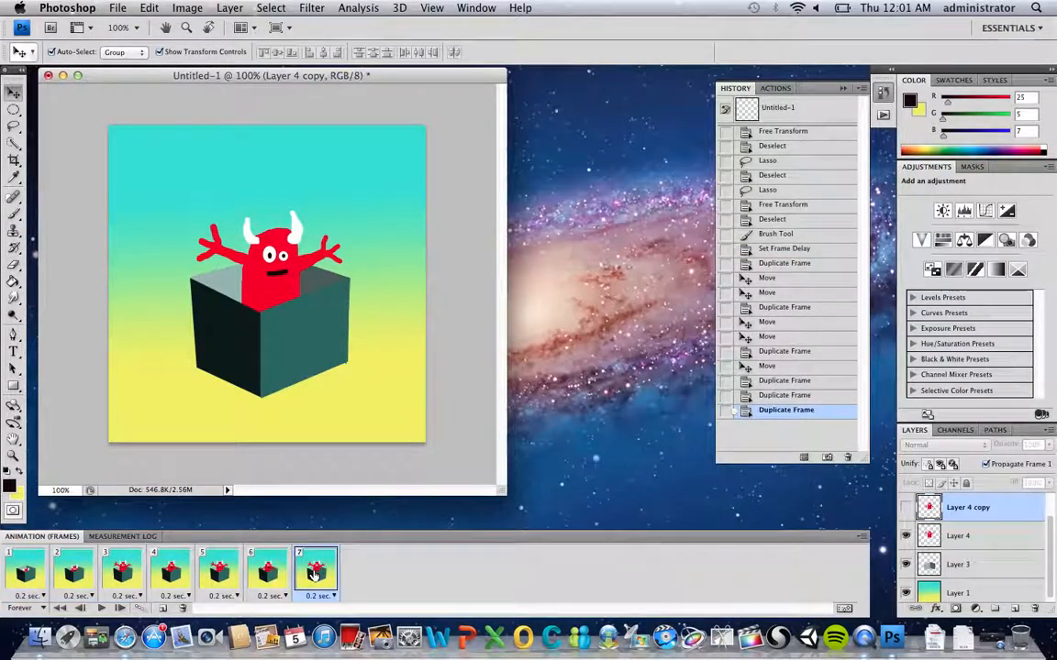
{"action": "left_click", "coordinate": [862, 536]}
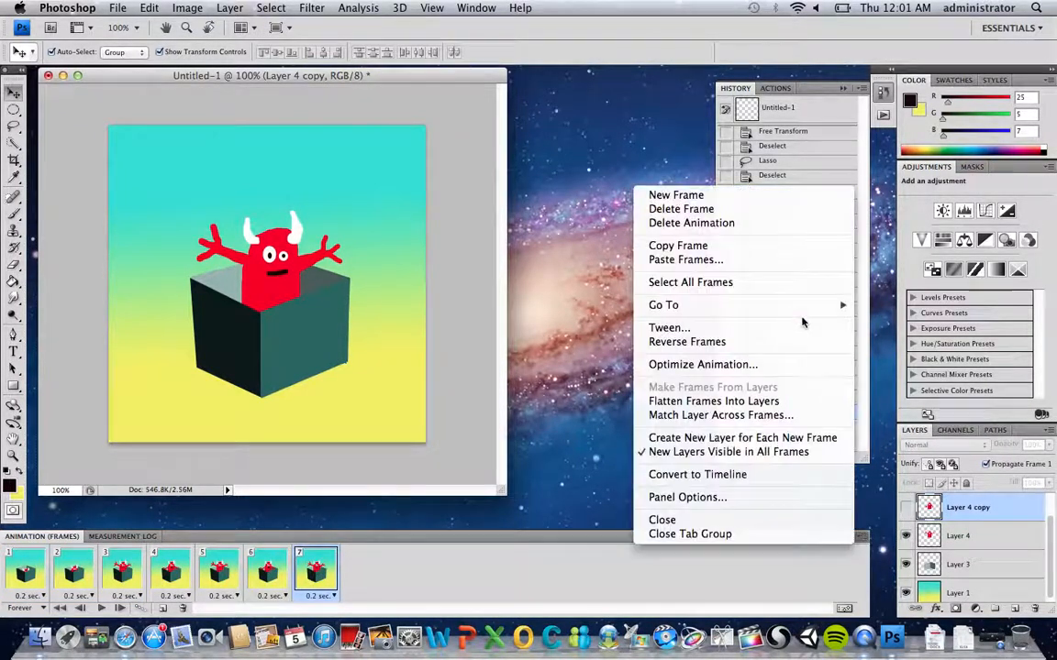
{"action": "left_click", "coordinate": [760, 260]}
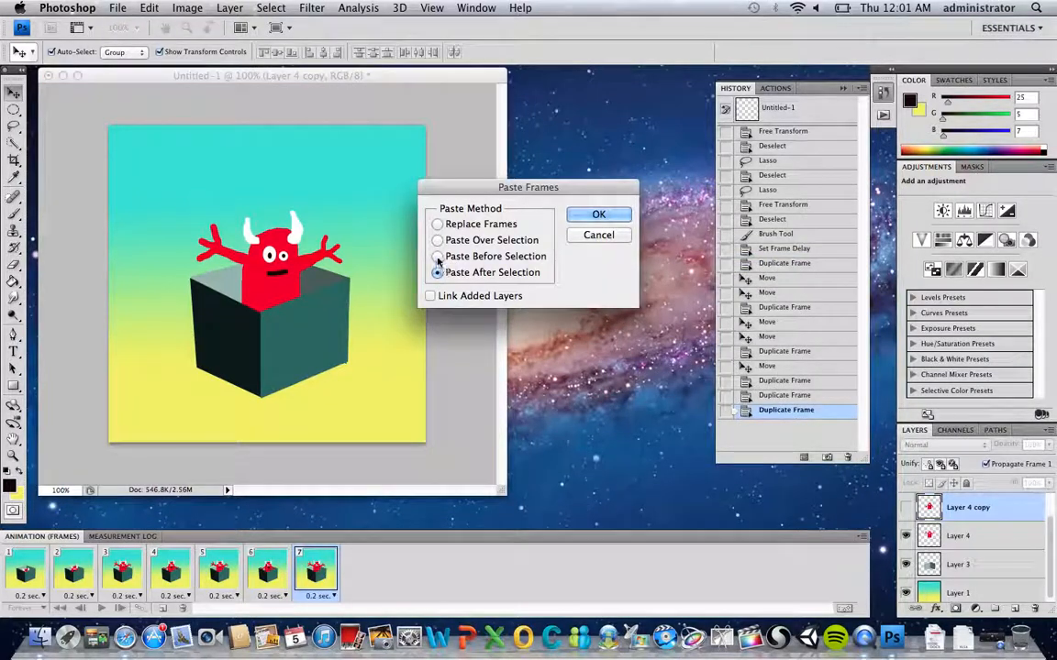
{"action": "left_click", "coordinate": [596, 216]}
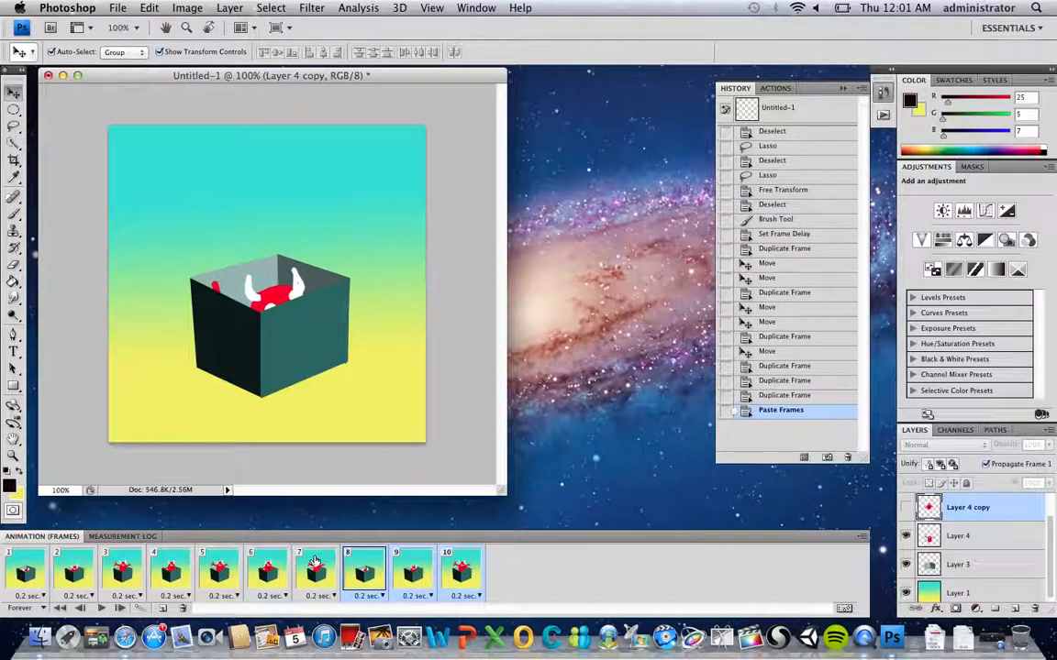
- Step back and forth through frames 4 to 10 to examine how the pasted frames follow the waving poses
{"action": "left_click", "coordinate": [268, 570]}
{"action": "left_click", "coordinate": [321, 573]}
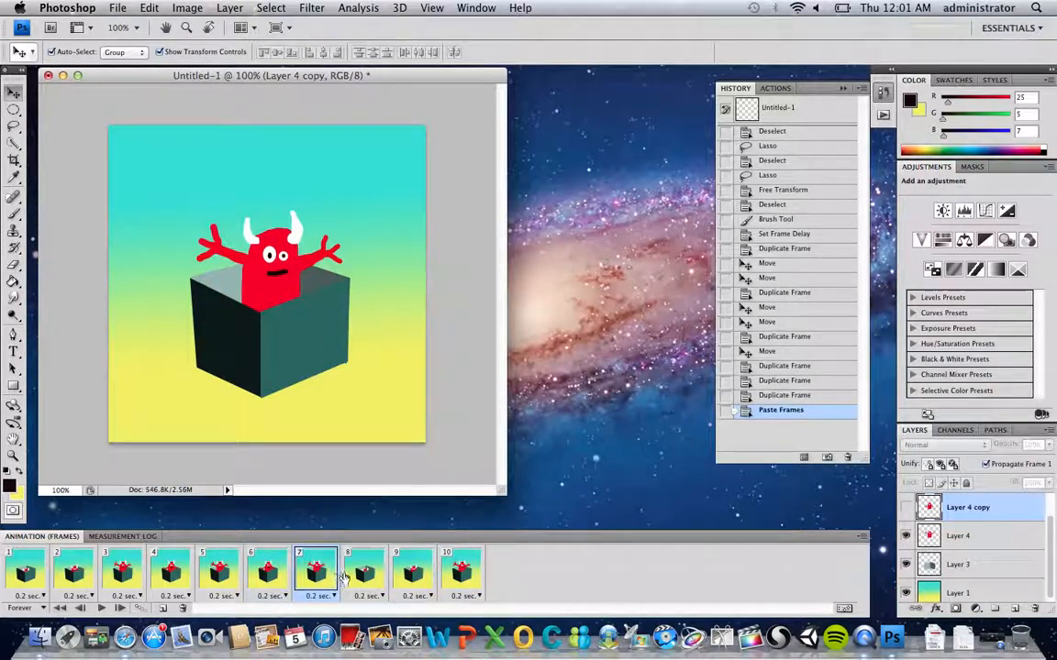
{"action": "left_click", "coordinate": [363, 574]}
{"action": "left_click", "coordinate": [394, 575]}
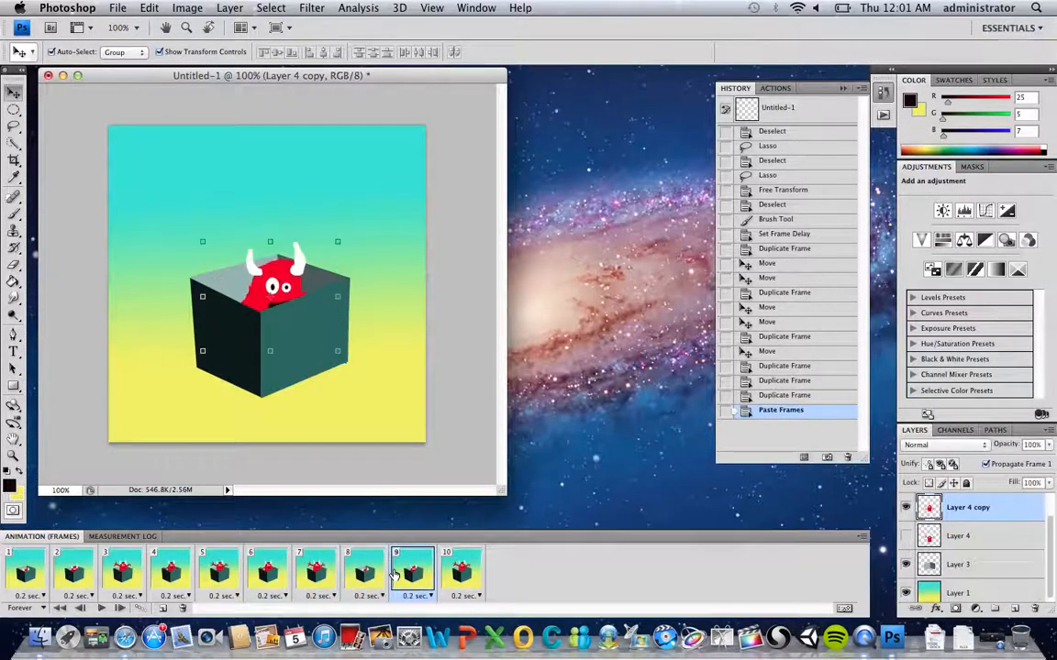
{"action": "left_click", "coordinate": [462, 571]}
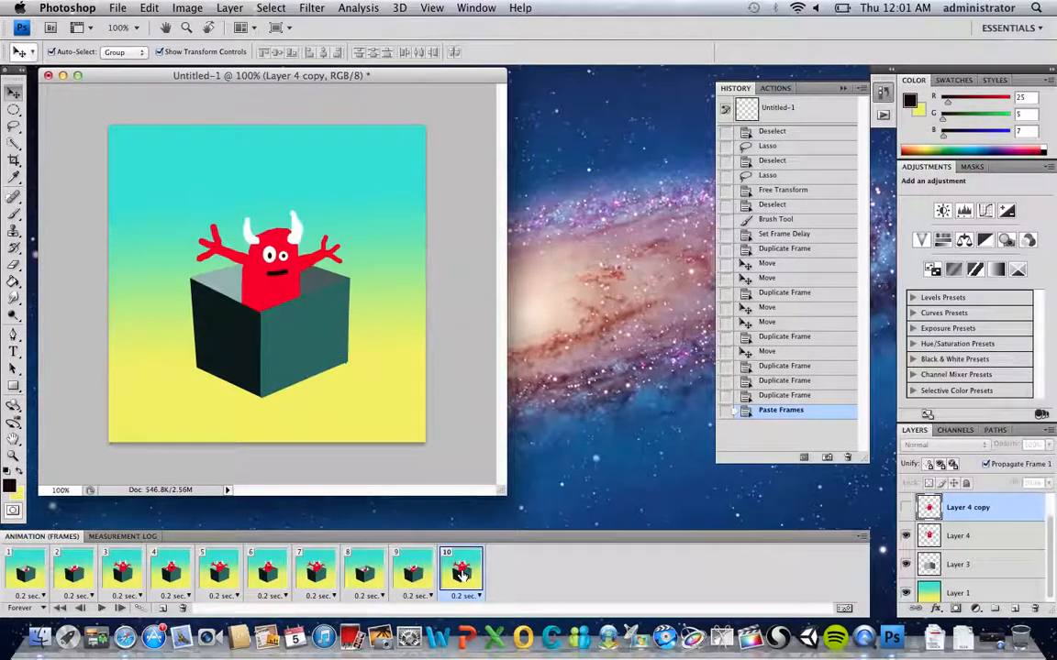
{"action": "left_click", "coordinate": [415, 571]}
{"action": "left_click", "coordinate": [364, 570]}
{"action": "left_click", "coordinate": [316, 571]}
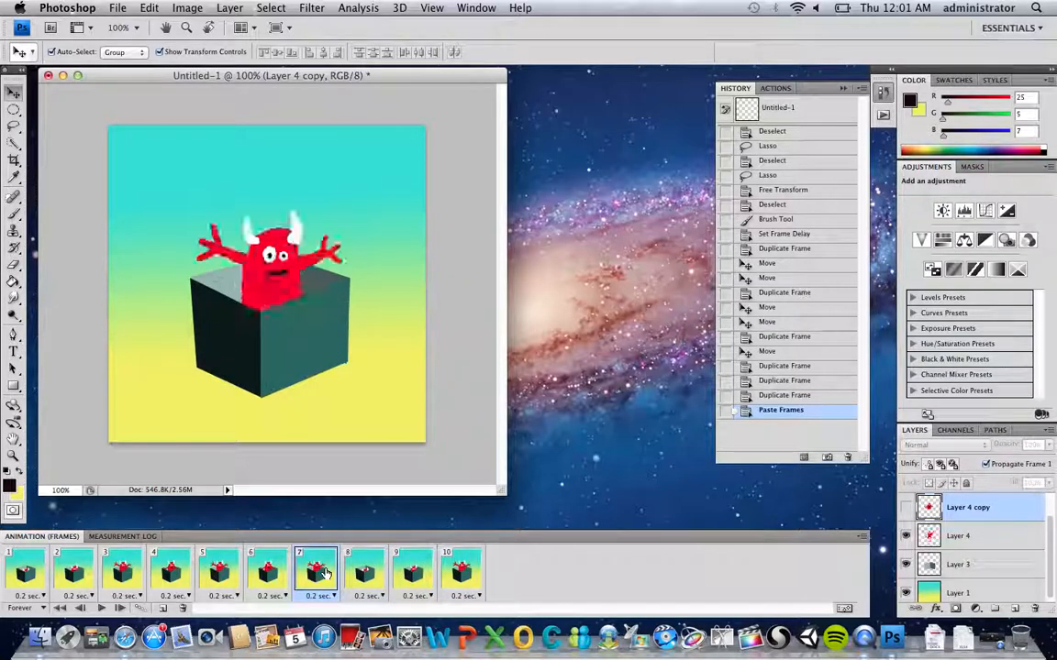
{"action": "left_click", "coordinate": [173, 570]}
{"action": "left_click", "coordinate": [220, 571]}
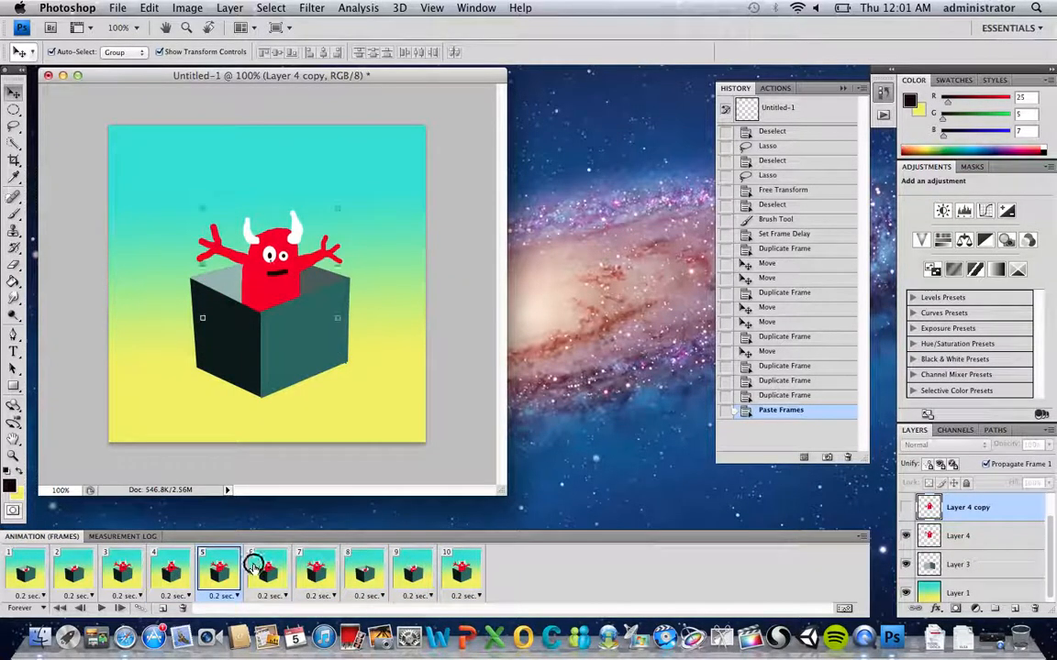
{"action": "left_click", "coordinate": [268, 570]}
{"action": "left_click", "coordinate": [309, 567]}
{"action": "left_click", "coordinate": [380, 567]}
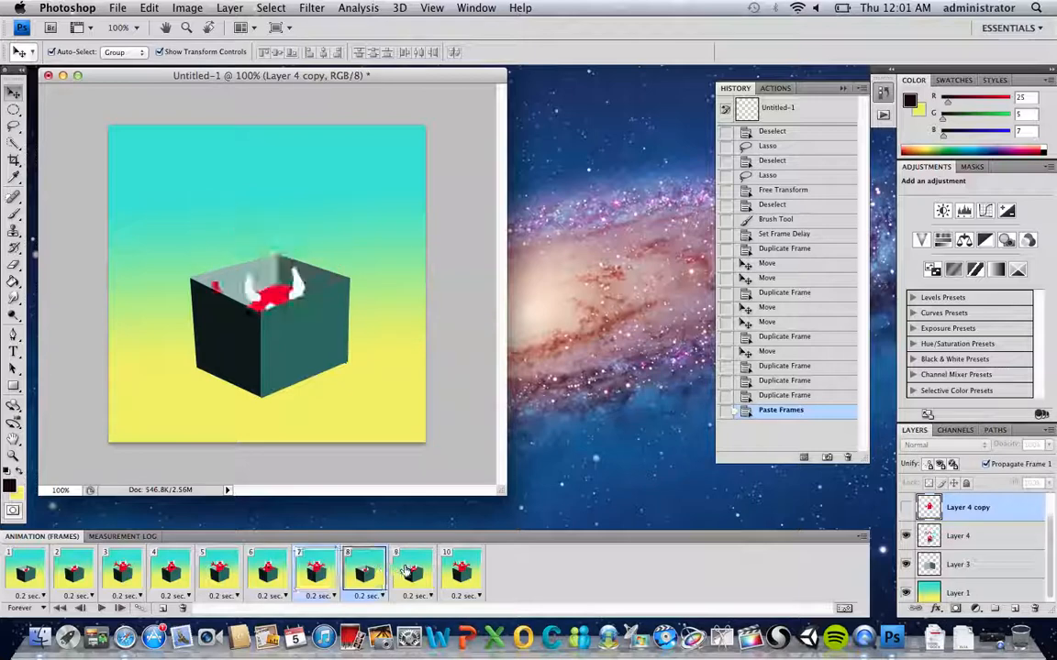
{"action": "left_click", "coordinate": [417, 573]}
{"action": "left_click", "coordinate": [362, 570]}
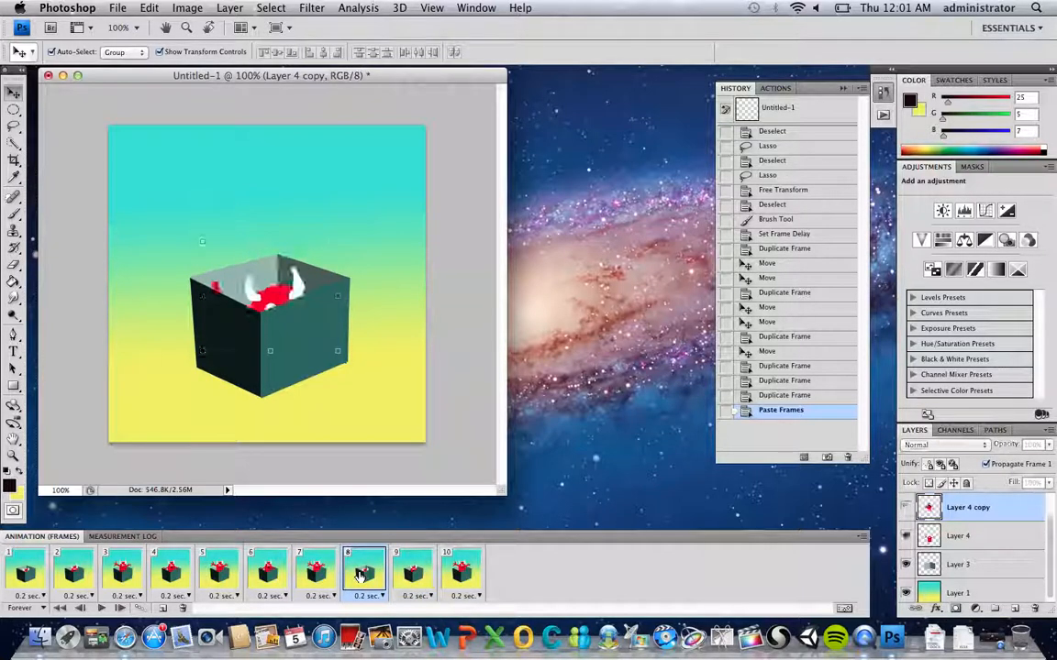
{"action": "left_click", "coordinate": [312, 569]}
{"action": "left_click", "coordinate": [274, 566]}
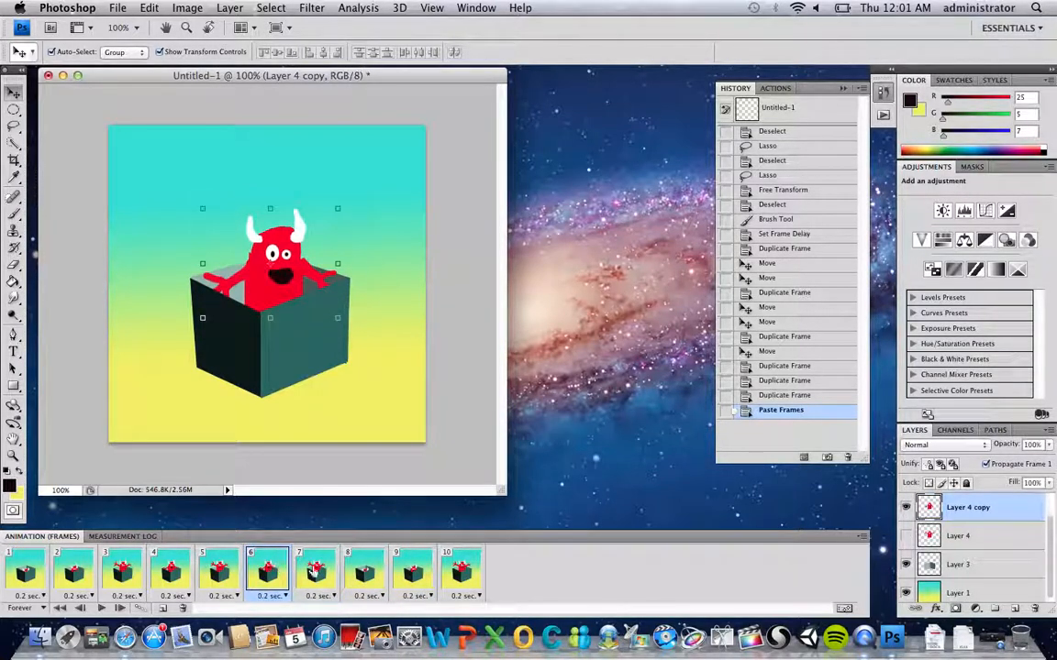
{"action": "left_click", "coordinate": [312, 568]}
- Select frames 8 to 10 and reverse their order so the character sinks back into the box
{"action": "left_click", "coordinate": [365, 569]}
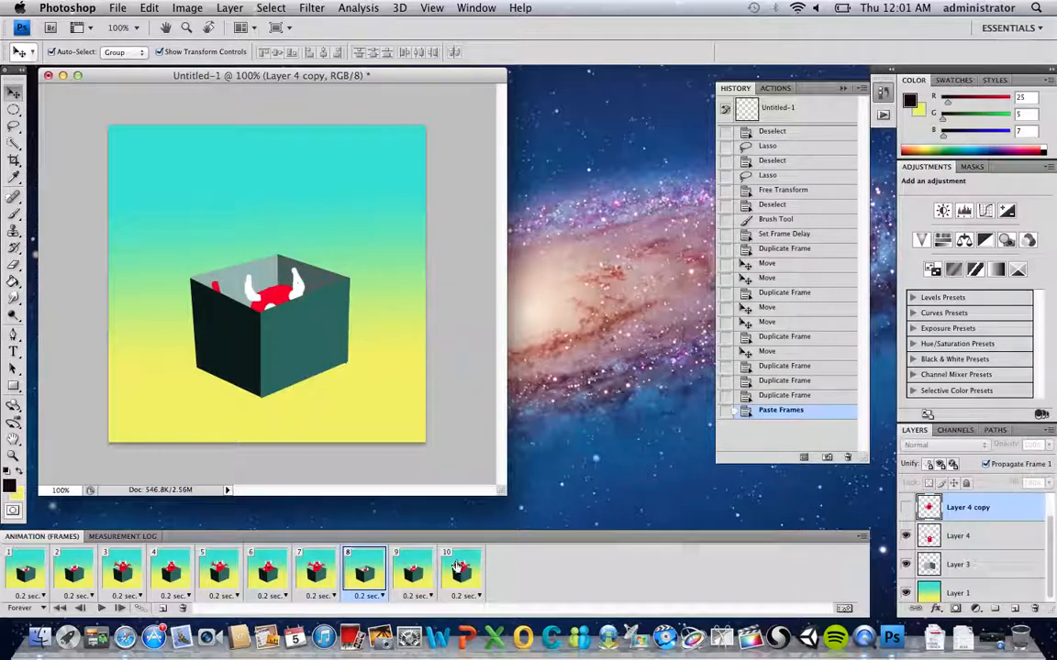
{"action": "left_click", "coordinate": [868, 541]}
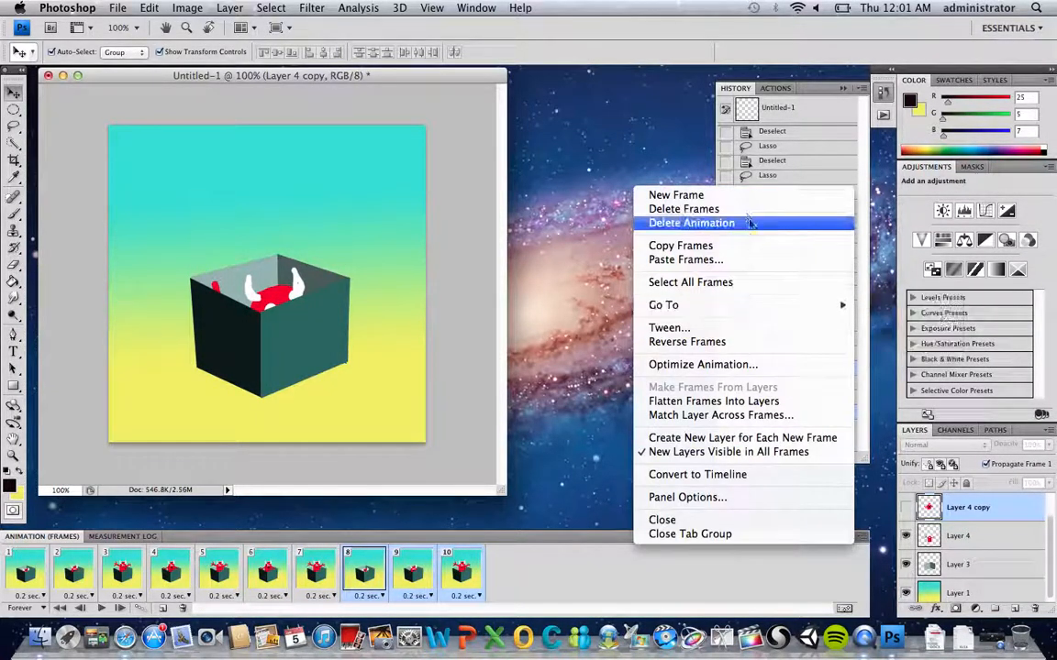
{"action": "left_click", "coordinate": [757, 344]}
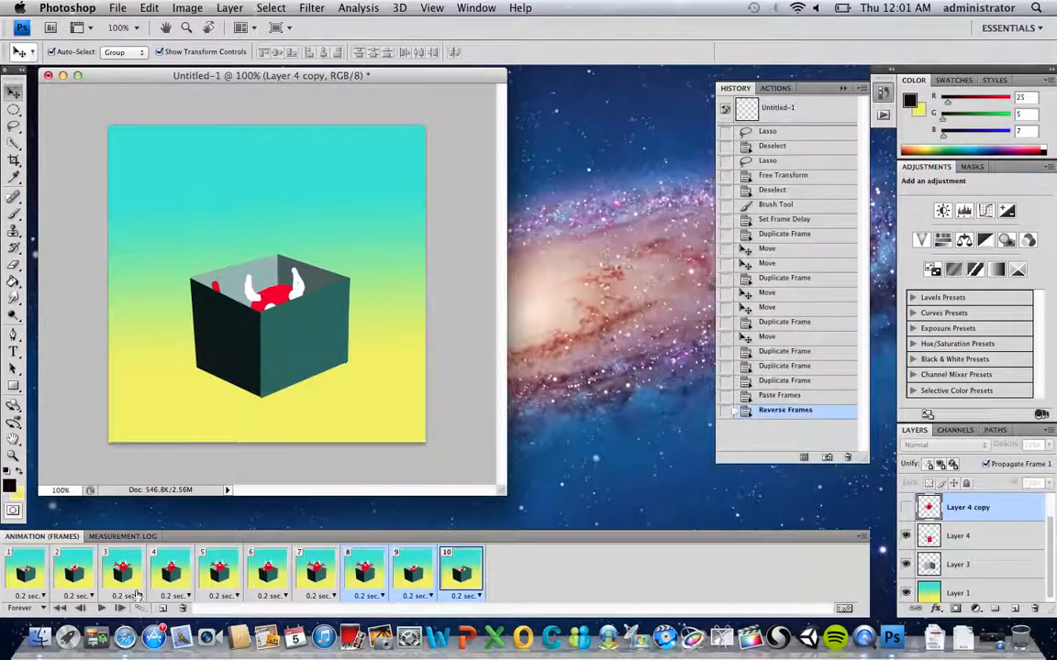
- Play the full ten-frame animation to check the rise, wave and descent, and stop playback
{"action": "left_click", "coordinate": [101, 609]}
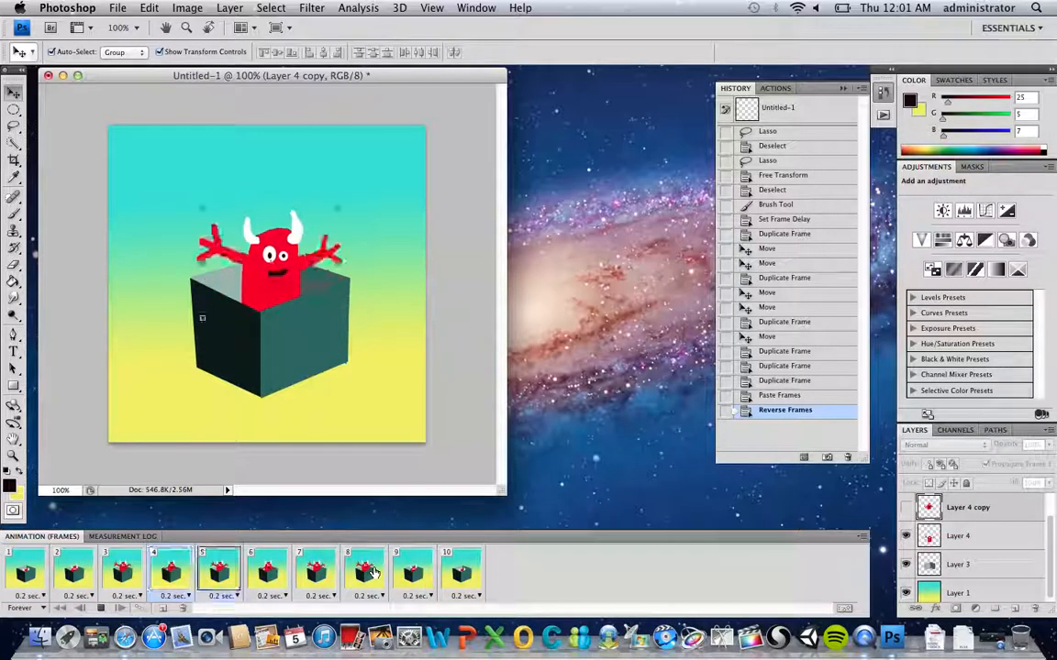
{"action": "left_click", "coordinate": [100, 608]}
{"action": "left_click", "coordinate": [101, 609]}
{"action": "left_click", "coordinate": [118, 8]}
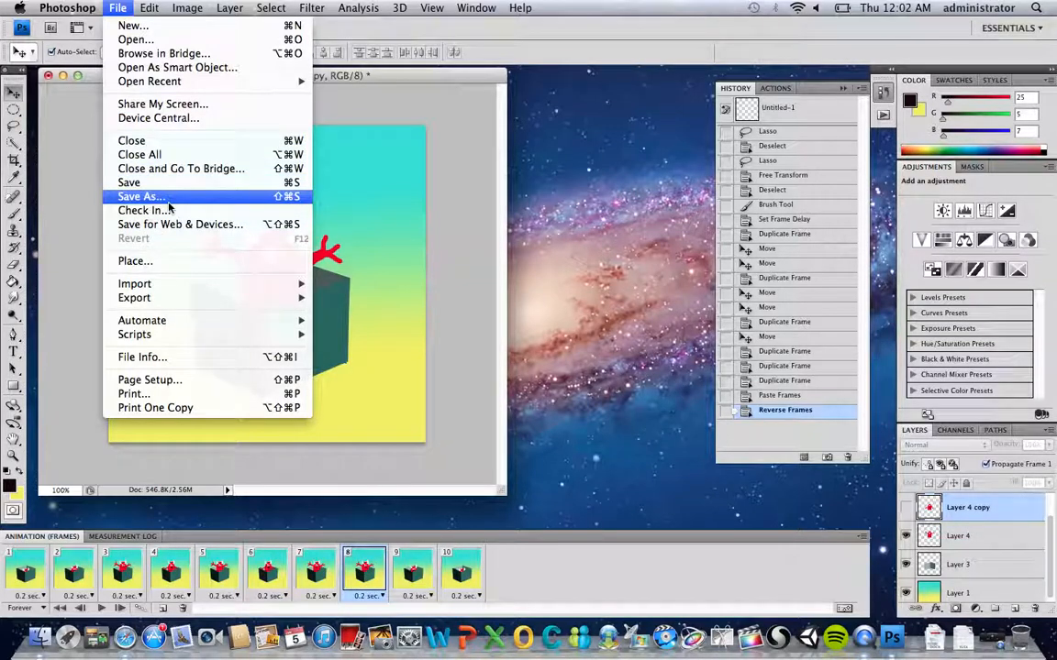
{"action": "left_click", "coordinate": [865, 638]}
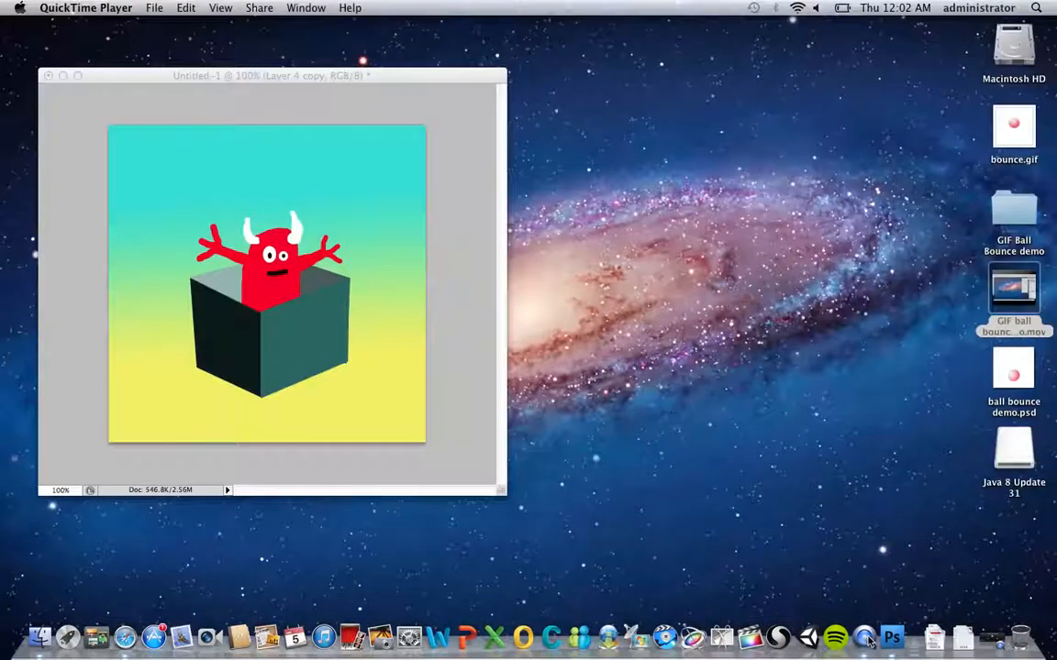
{"action": "right_click", "coordinate": [867, 638]}
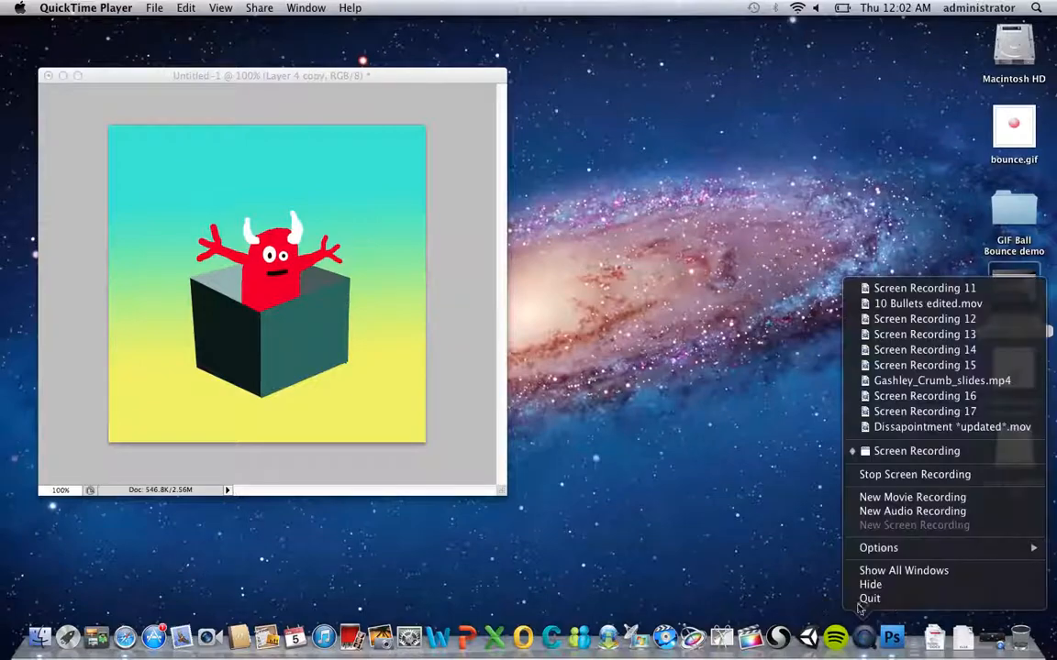